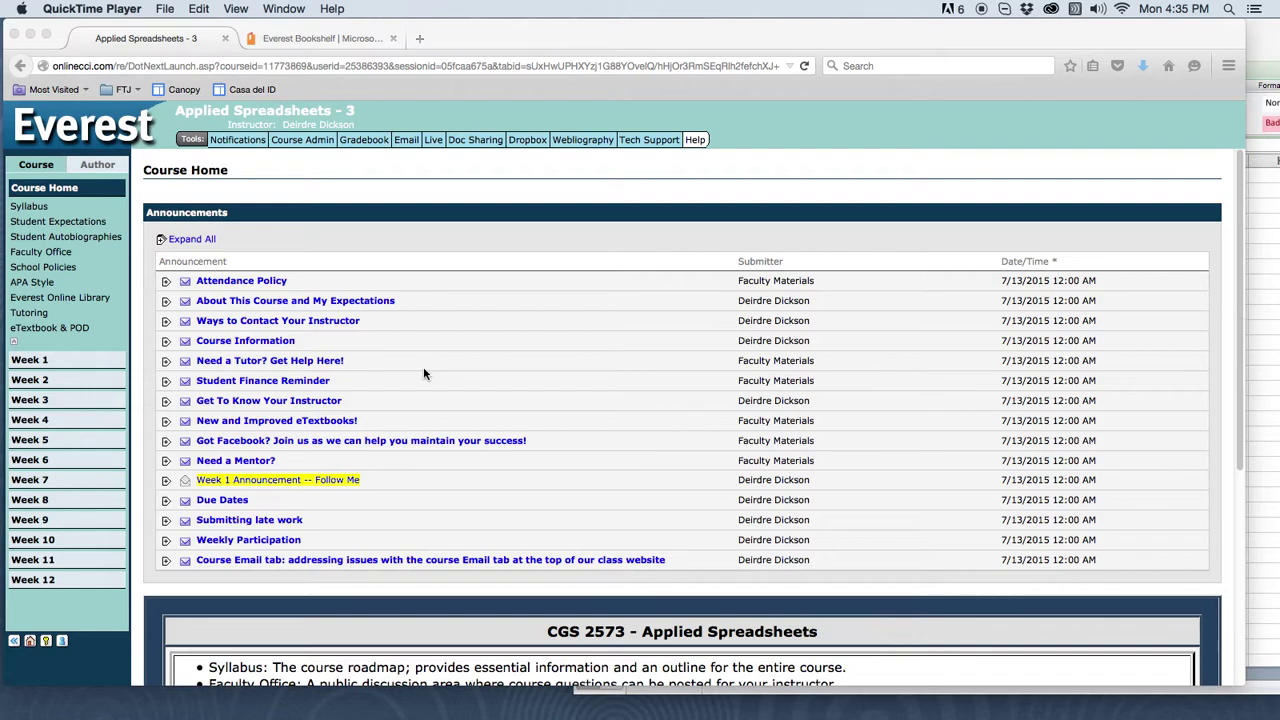
# Step: Open the Week 1 Lab Work assignment page of the Applied Spreadsheets course
pyautogui.click(366, 481)
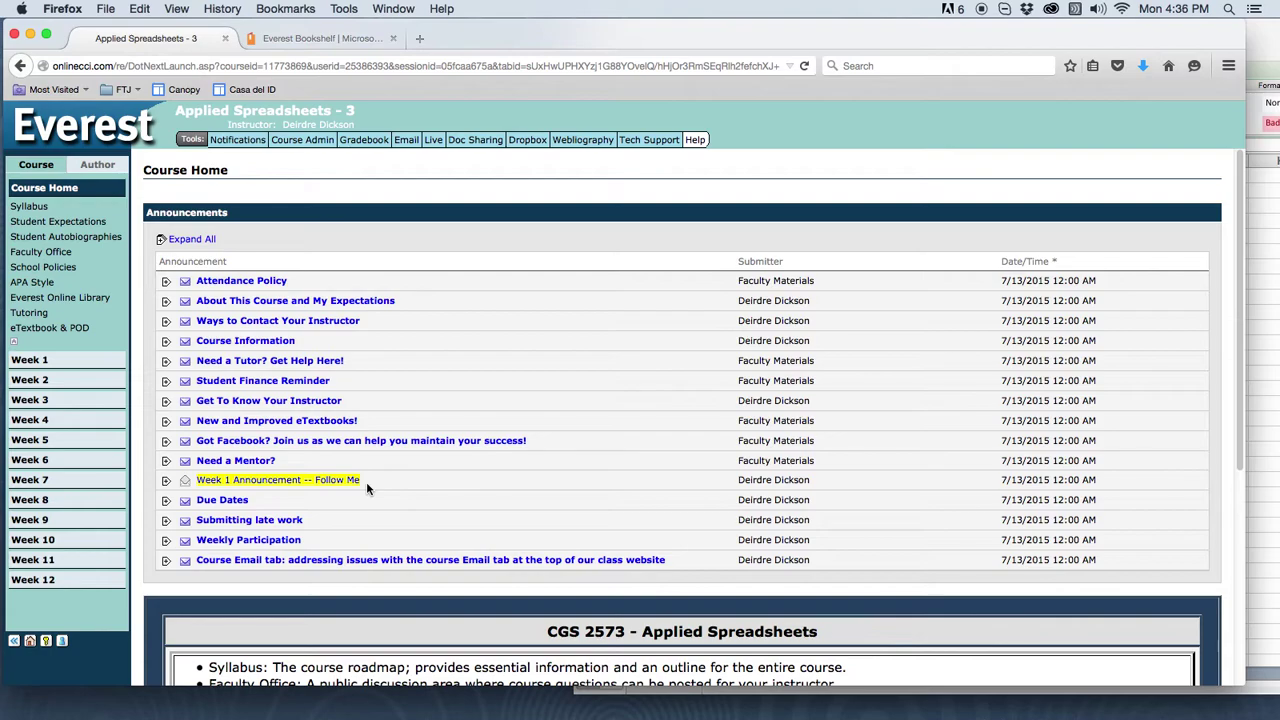
pyautogui.click(40, 359)
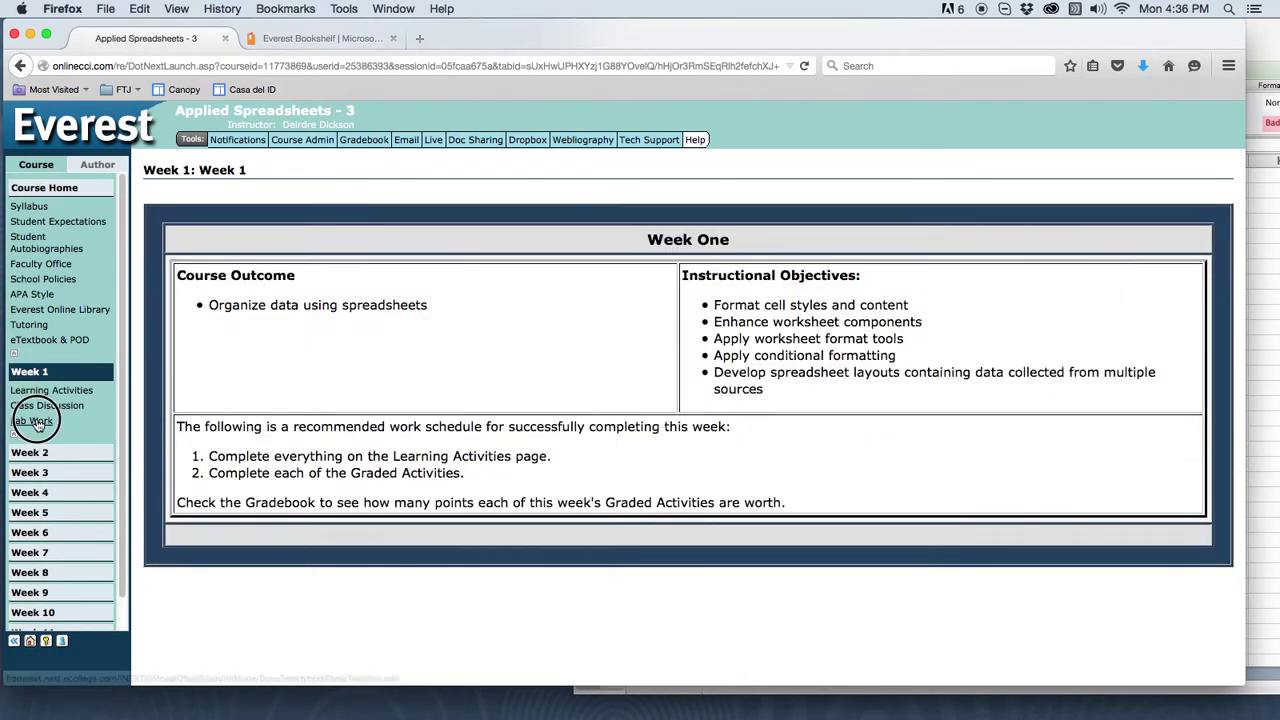
pyautogui.click(32, 420)
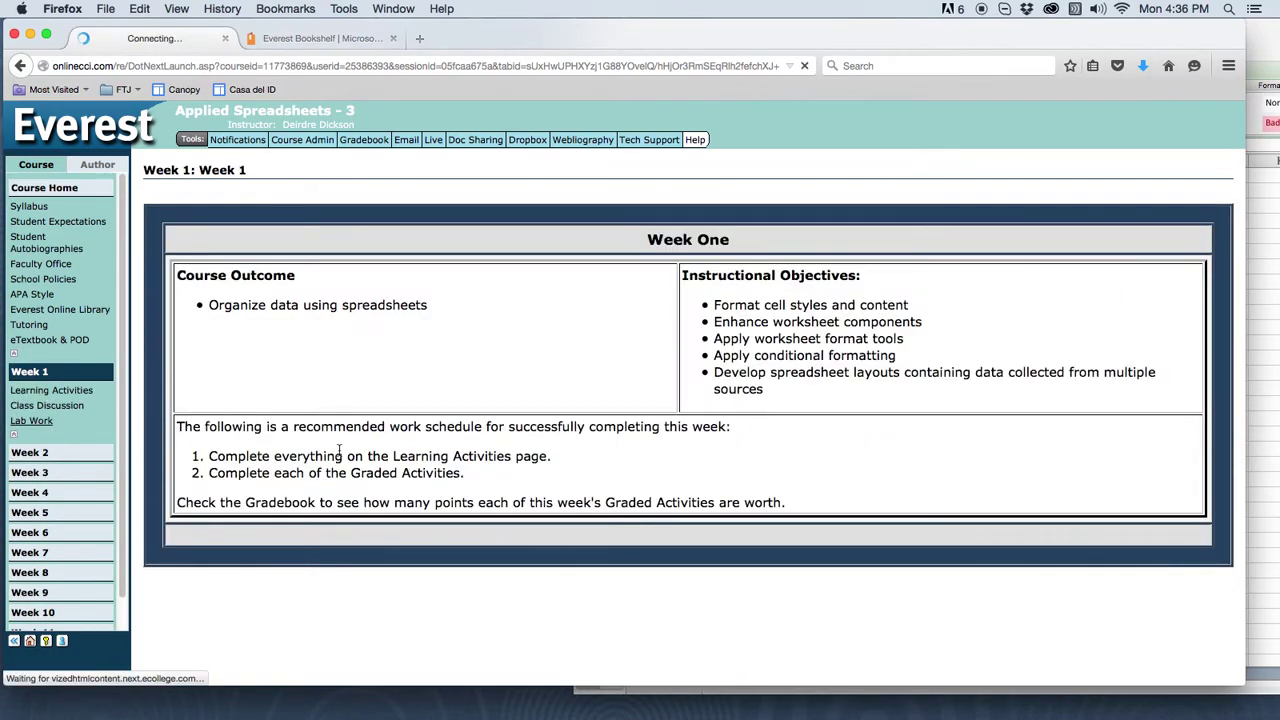
pyautogui.click(497, 455)
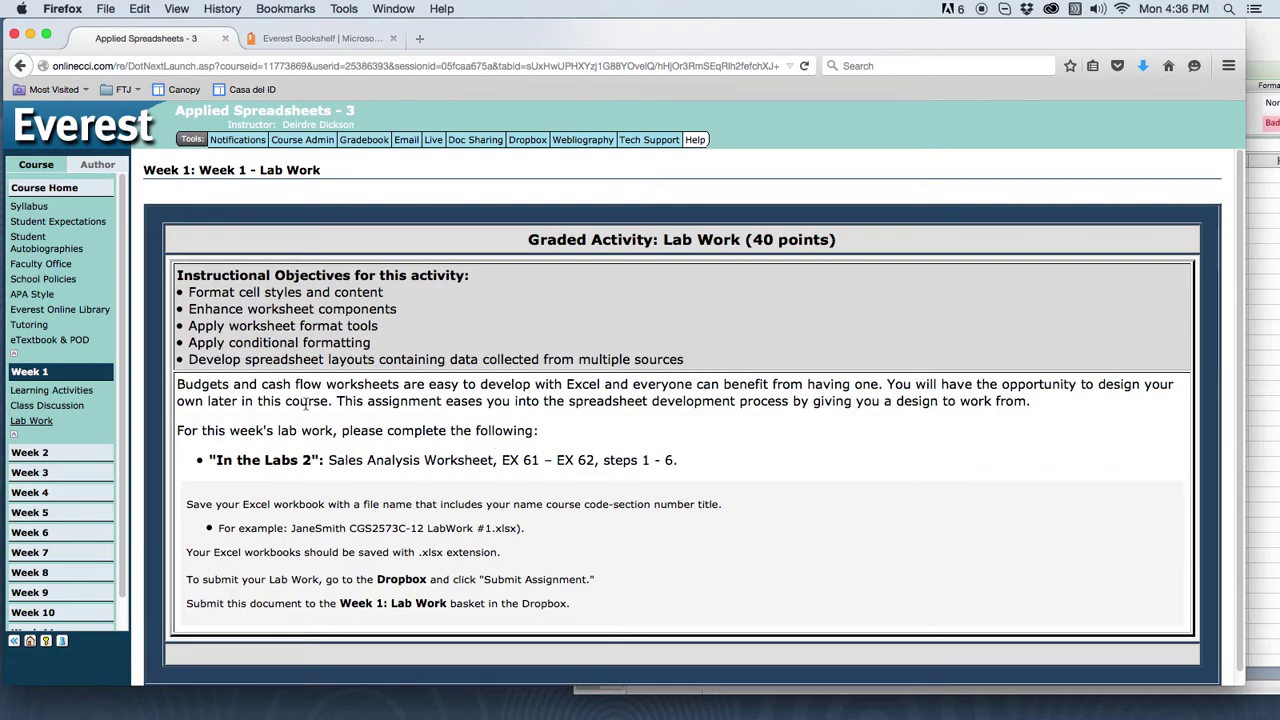
pyautogui.click(55, 357)
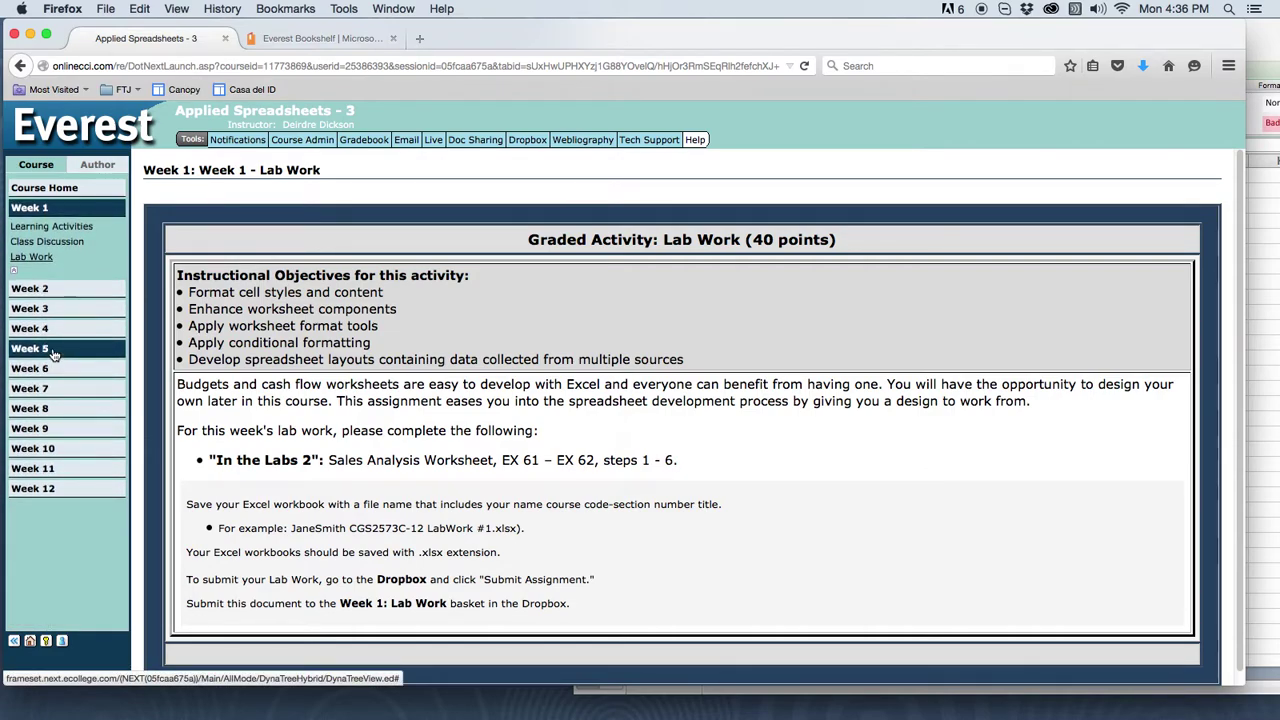
# Step: Switch to the Excel 2013 e-textbook, go to page EX 61 and review the Lab 2 worksheet figure and the instructions on EX 62
pyautogui.click(291, 38)
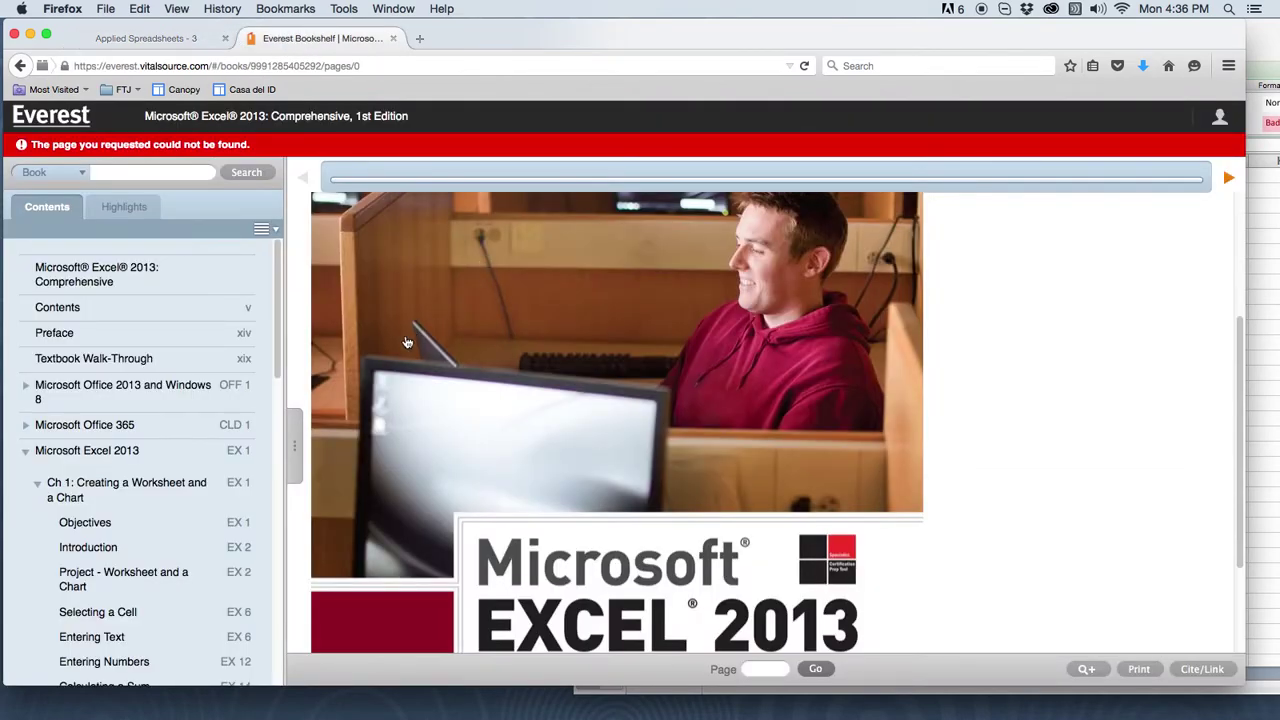
pyautogui.click(752, 668)
pyautogui.write('EX 61')
pyautogui.press('Return')
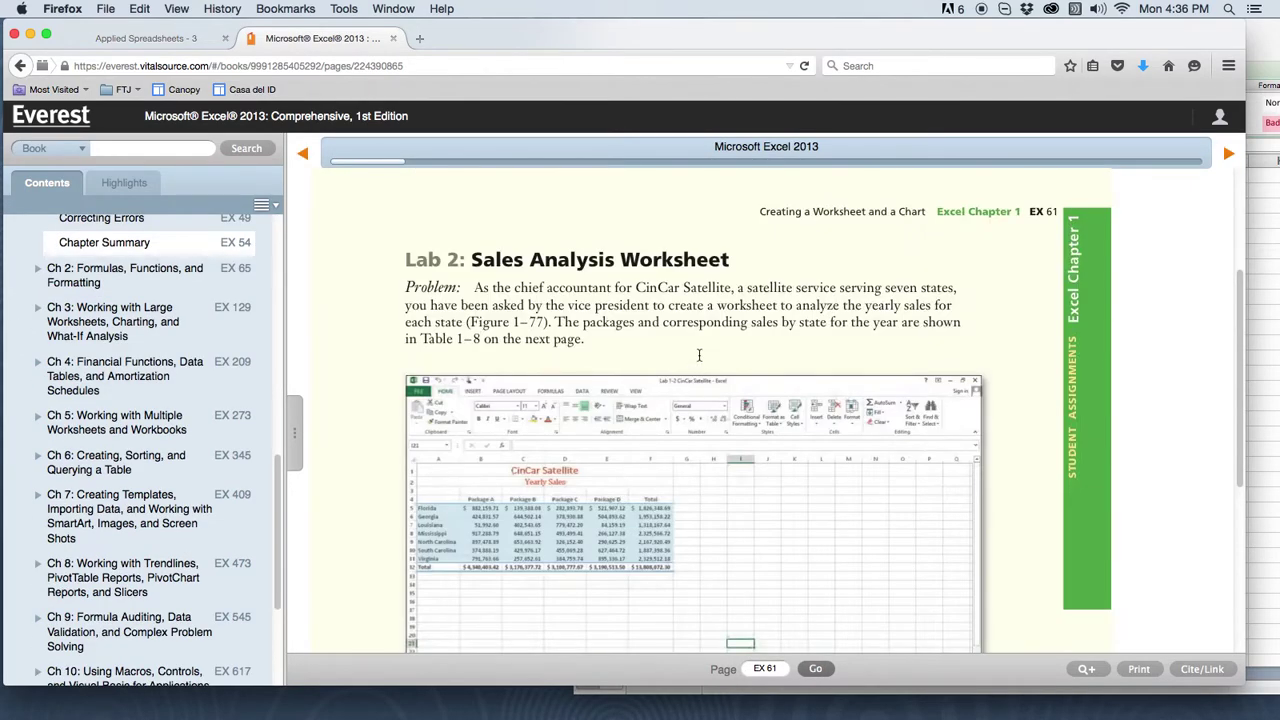
pyautogui.scroll(-2, 684, 365)
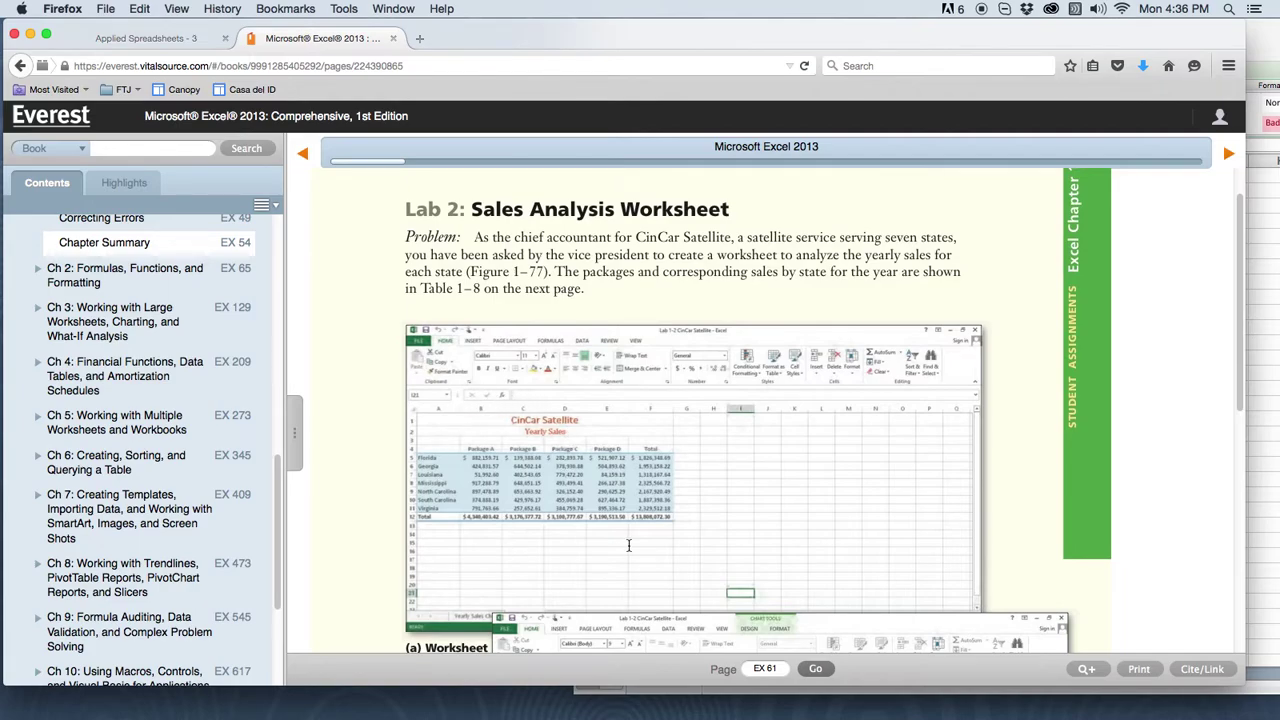
pyautogui.click(1227, 156)
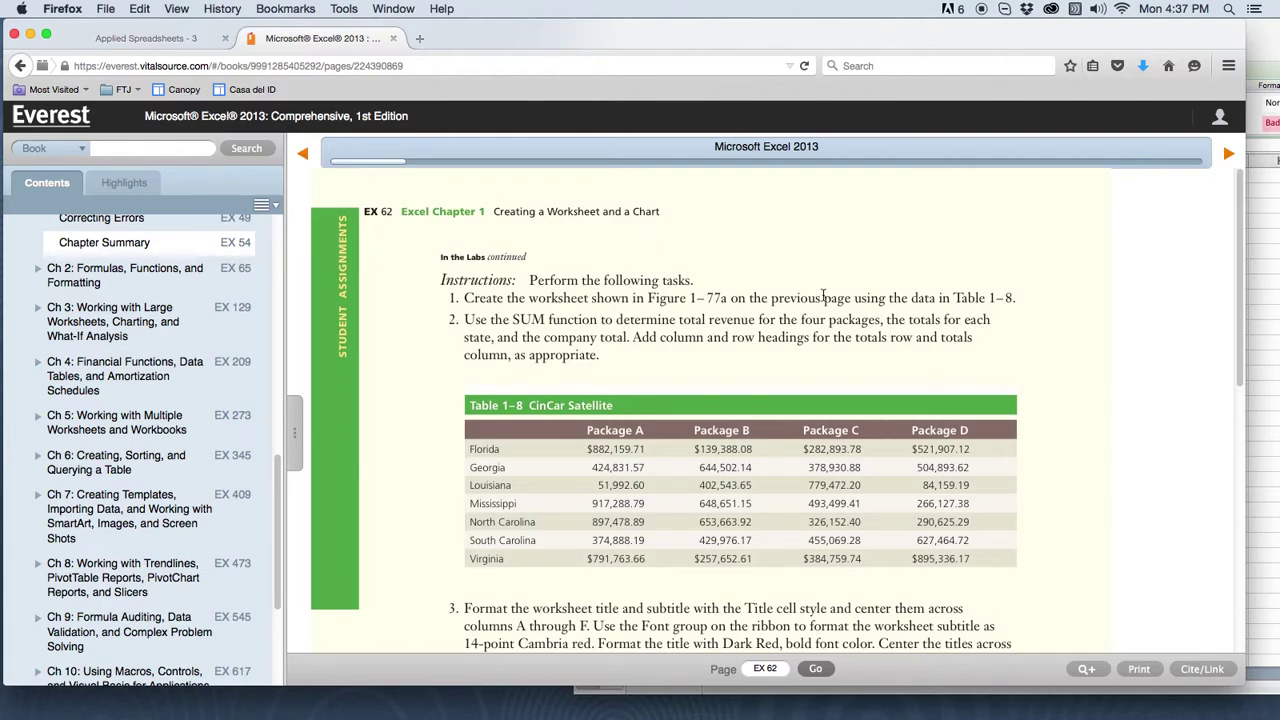
pyautogui.click(302, 153)
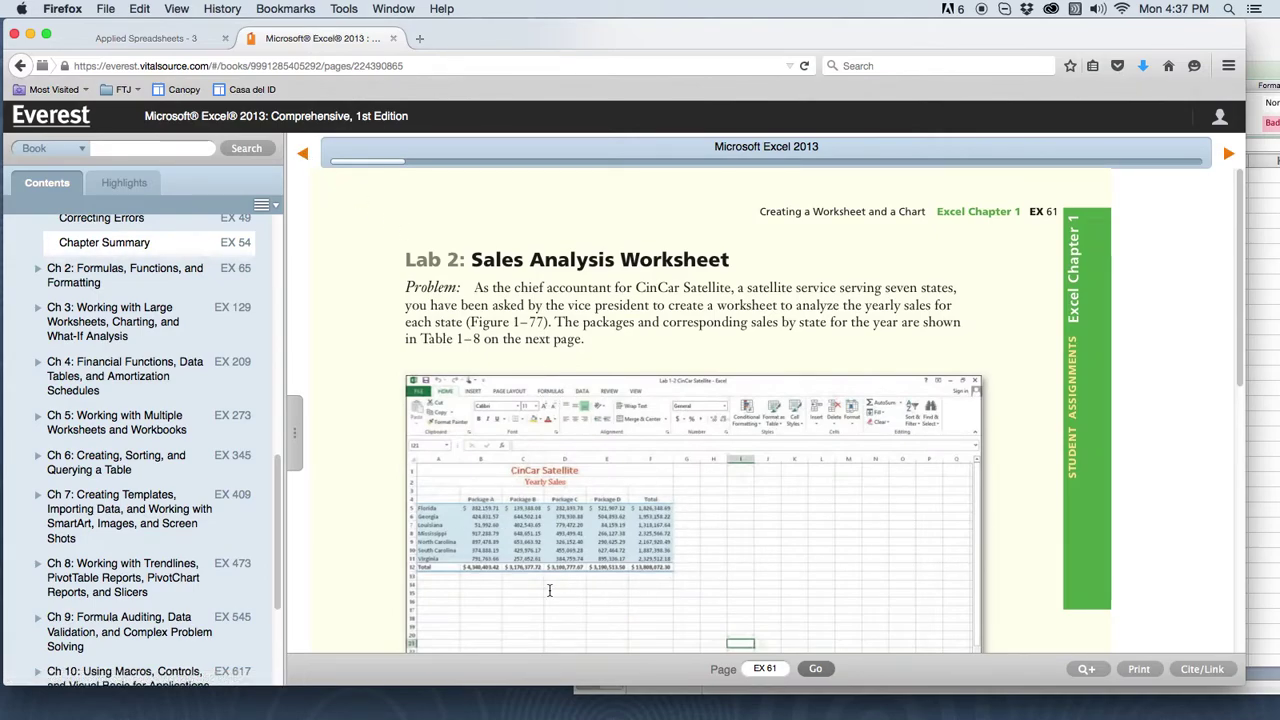
# Step: Arrange the textbook browser window and the blank Excel workbook so the sample worksheet figure stays in view beside the empty sheet
pyautogui.moveTo(883, 34); pyautogui.dragTo(505, 5)
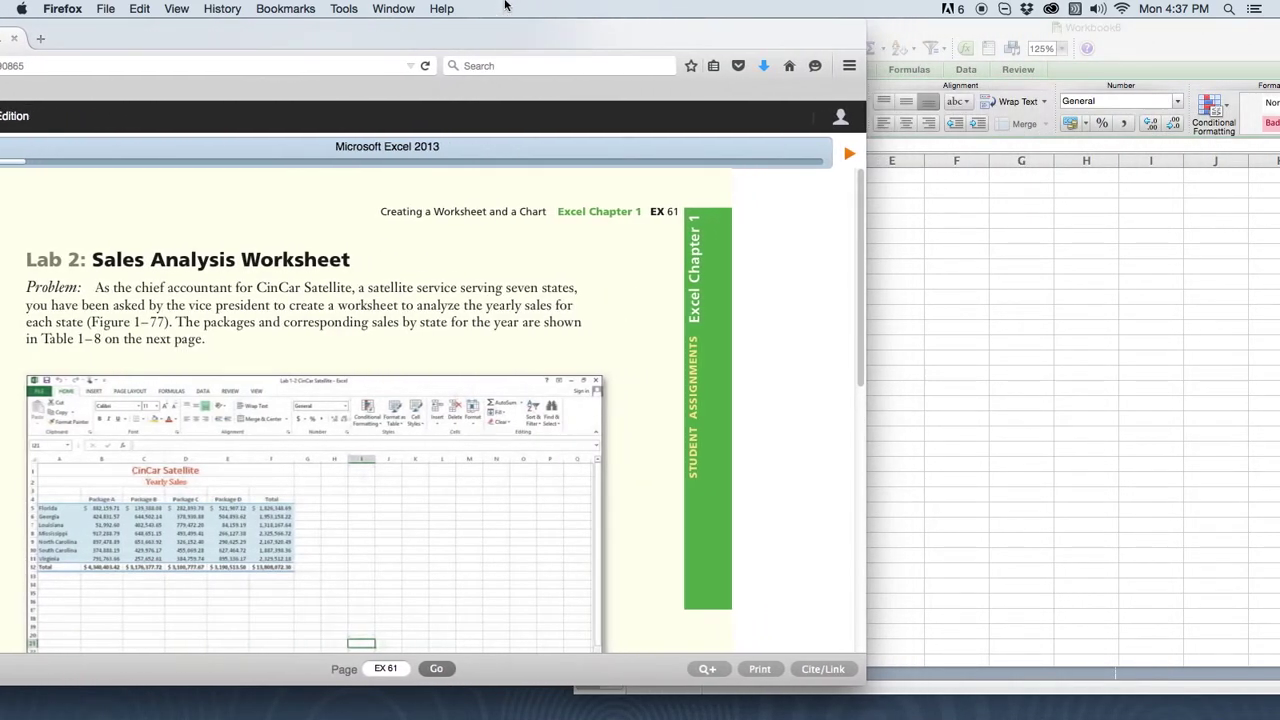
pyautogui.click(1011, 251)
pyautogui.moveTo(922, 30); pyautogui.dragTo(733, 39)
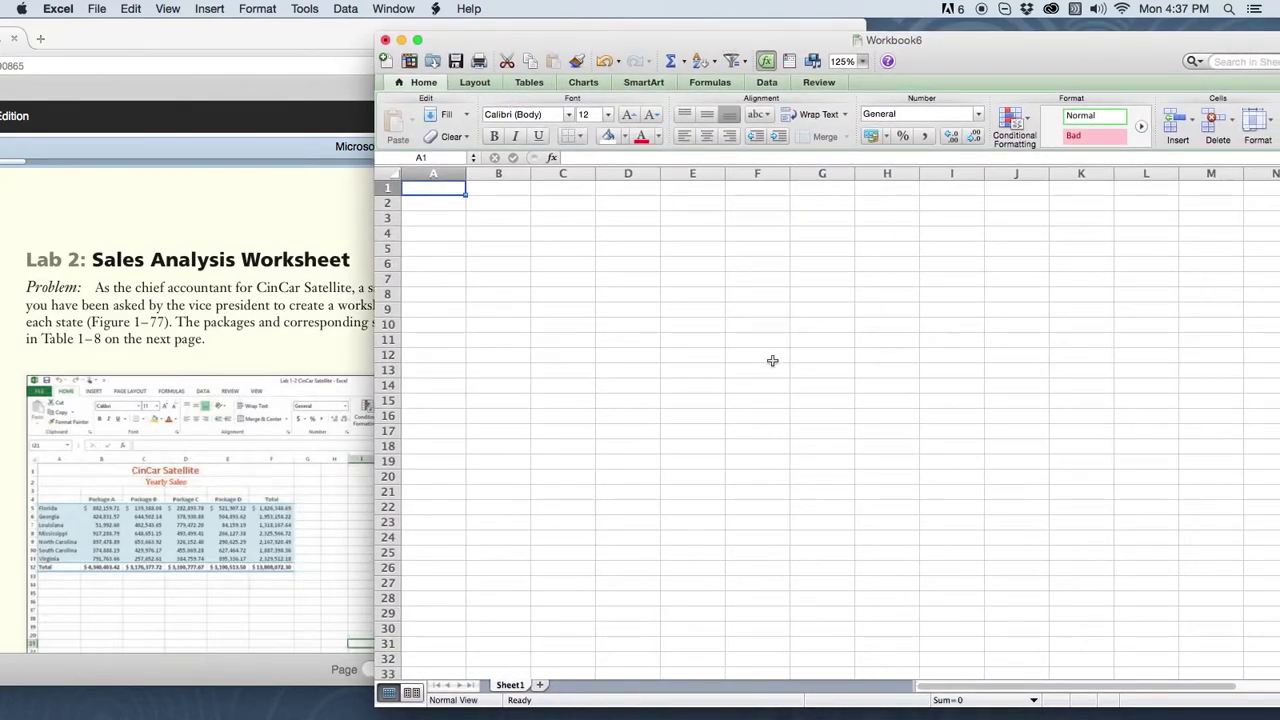
pyautogui.click(194, 472)
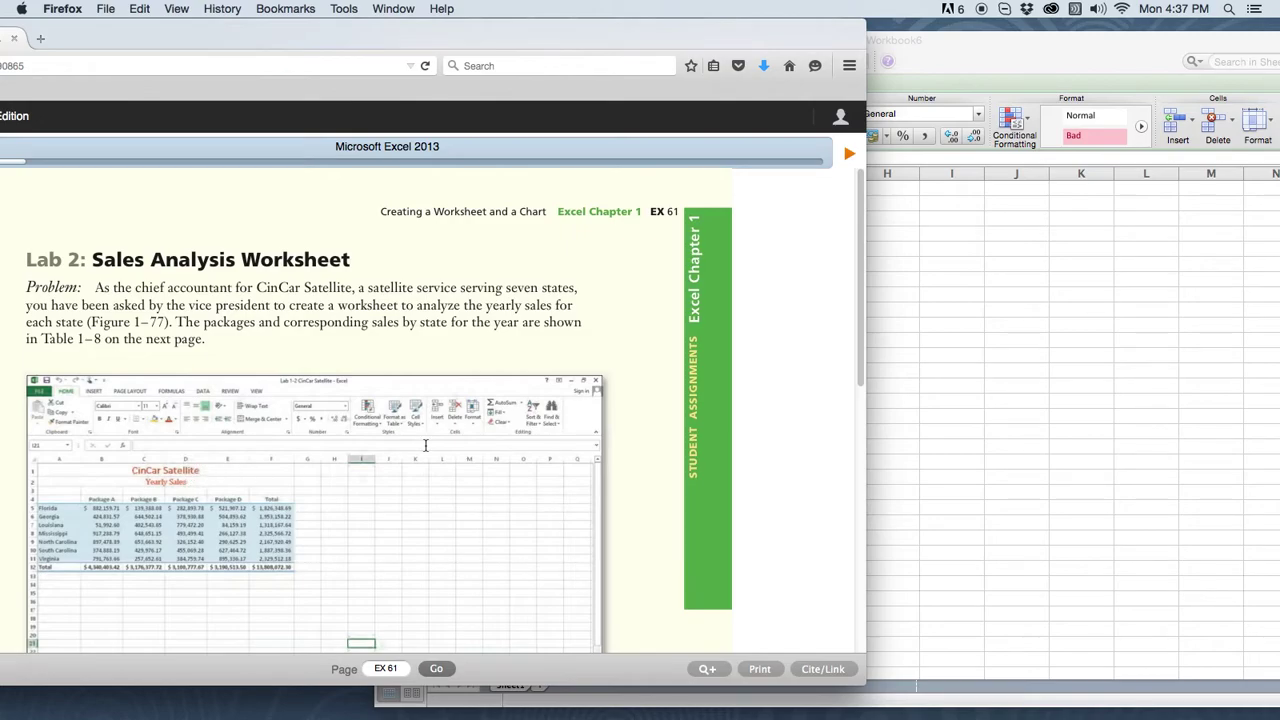
pyautogui.click(914, 368)
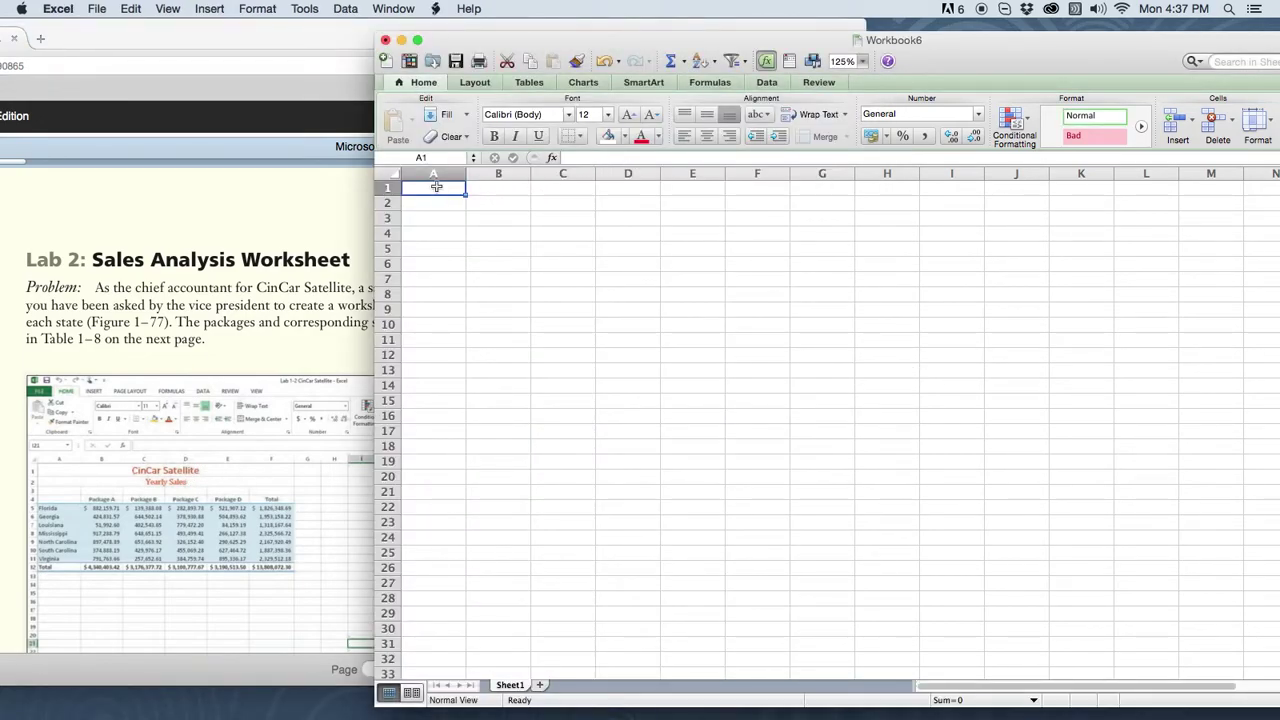
# Step: Enter the title "CinCar Satellite" in cell A1 and merge cells A1 through F1 without centering
pyautogui.moveTo(437, 187); pyautogui.dragTo(737, 188)
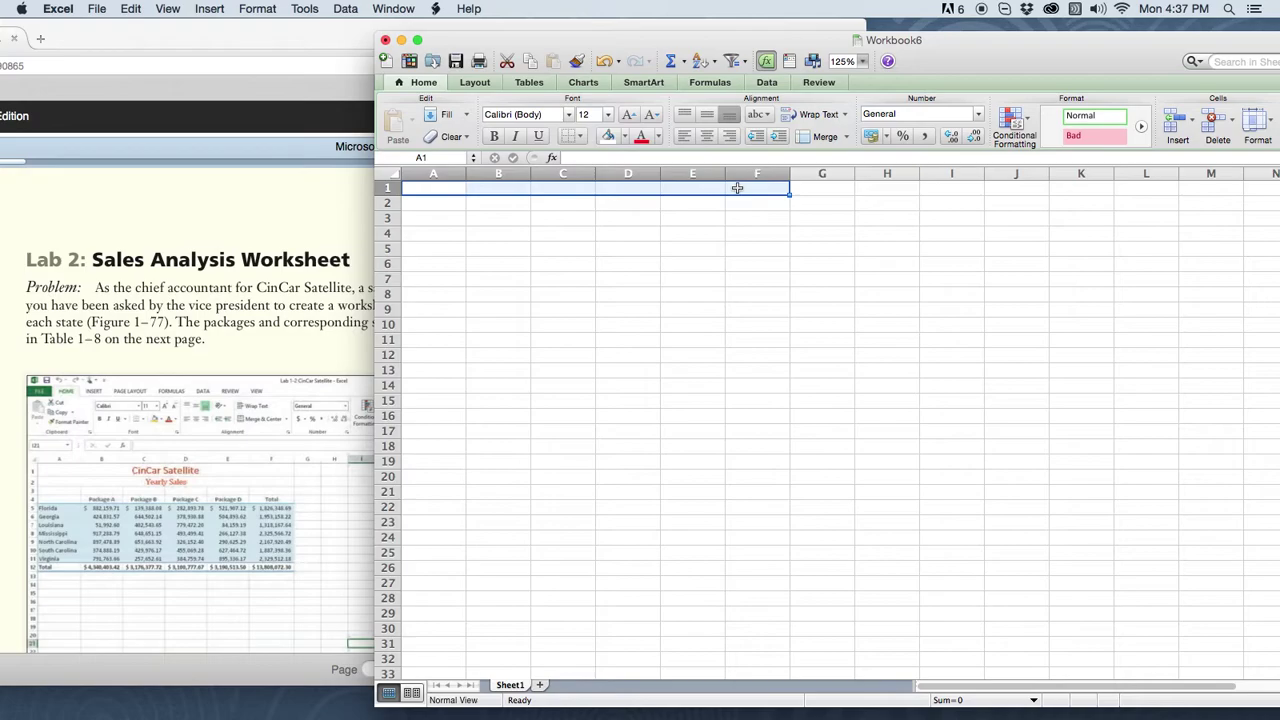
pyautogui.write('CinCa')
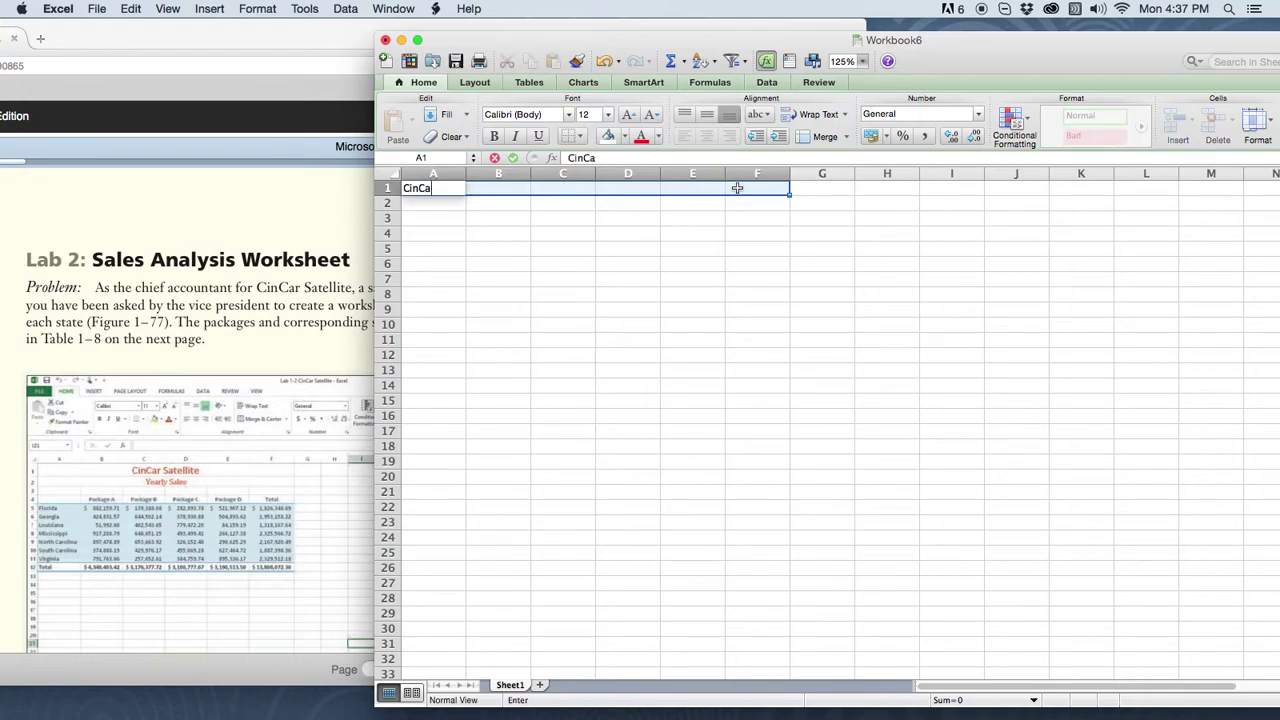
pyautogui.write('r Satellite')
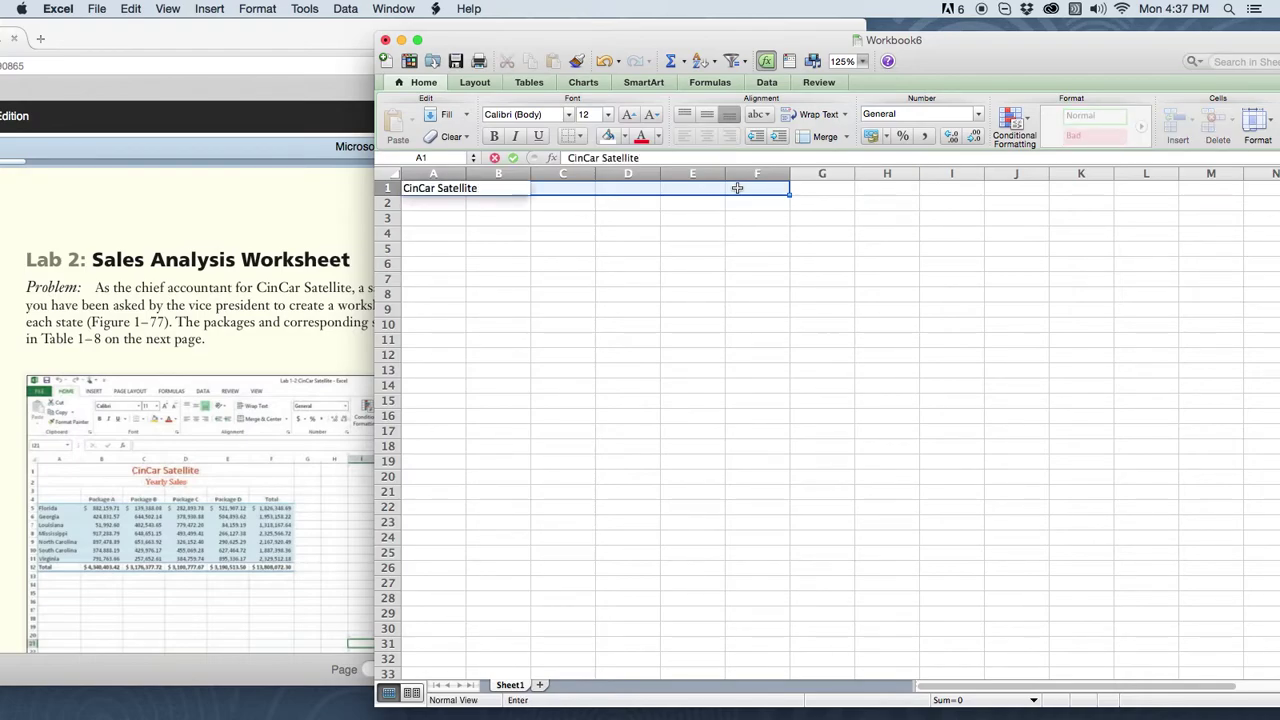
pyautogui.click(629, 216)
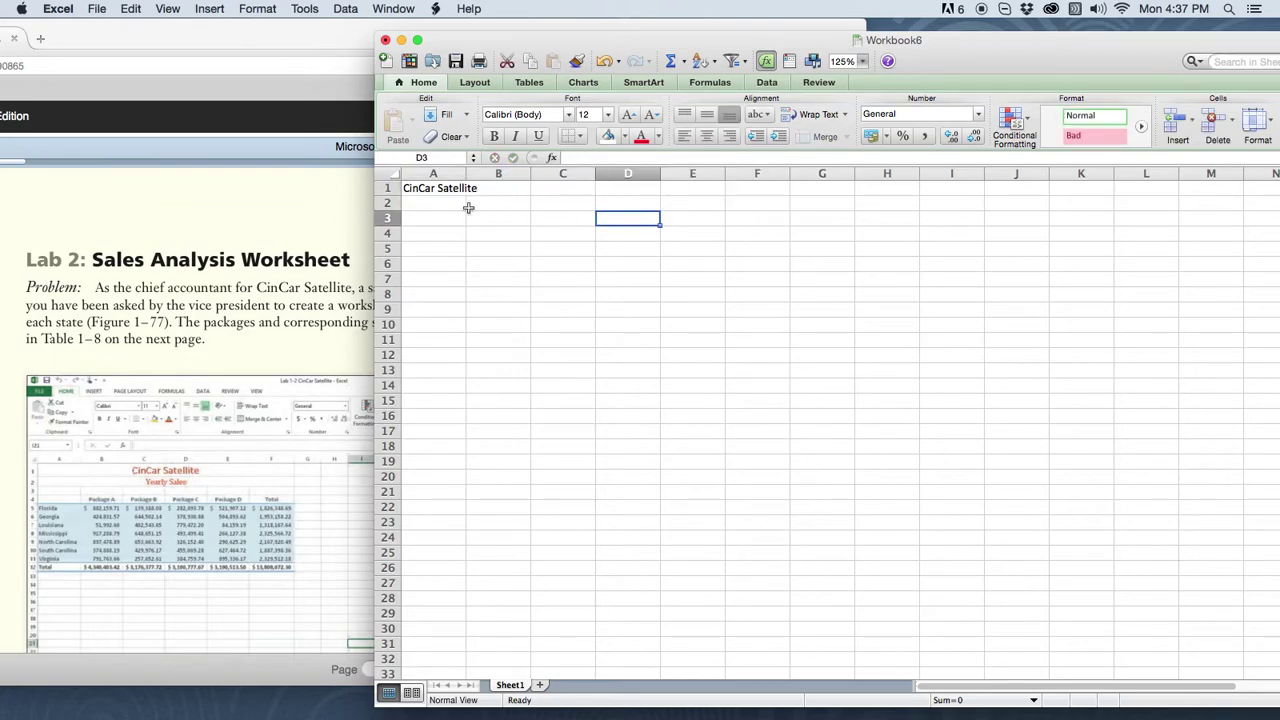
pyautogui.moveTo(428, 188); pyautogui.dragTo(732, 187)
pyautogui.click(846, 137)
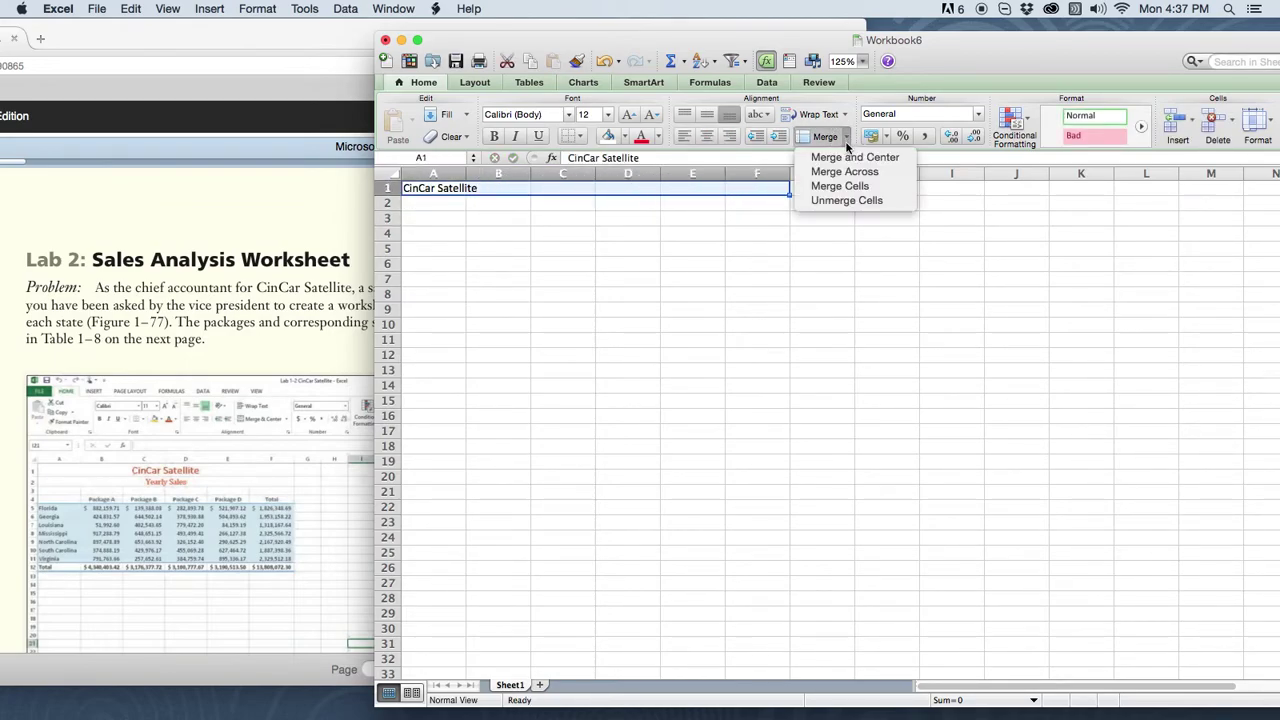
pyautogui.click(851, 187)
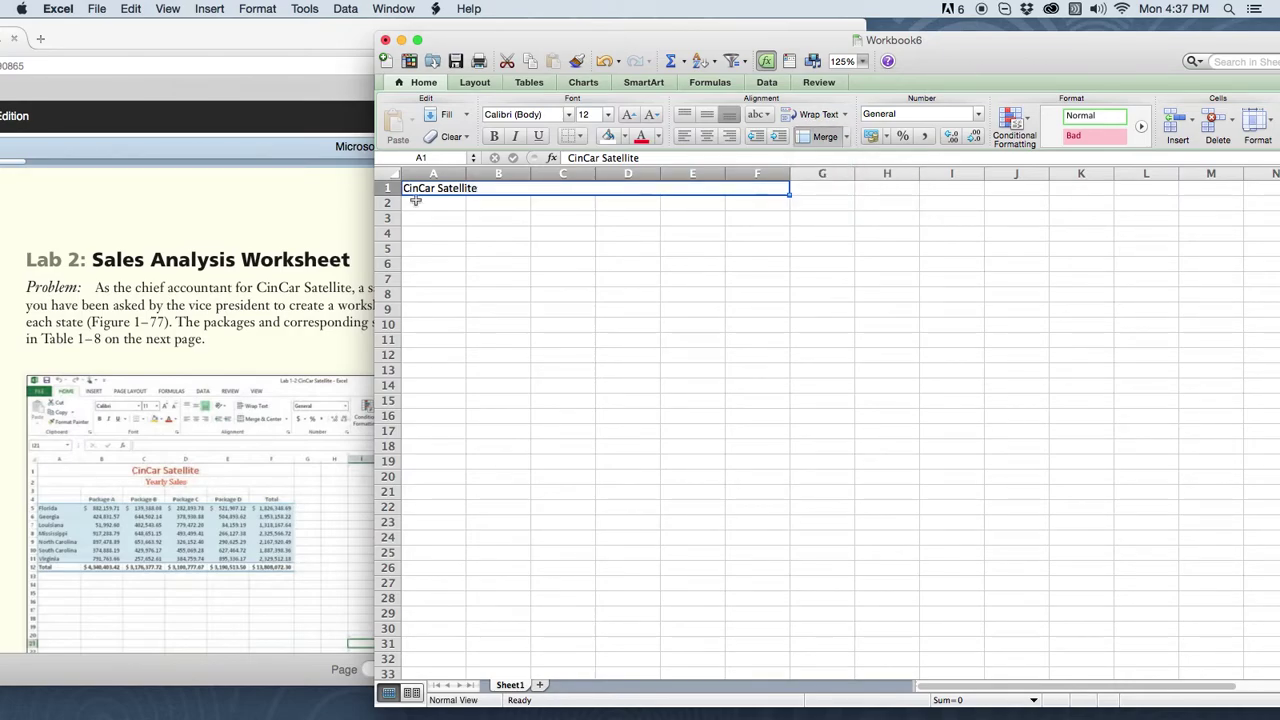
# Step: Enter the subtitle "Yearly Sales" in cell A2, checking it against the textbook figure
pyautogui.click(416, 202)
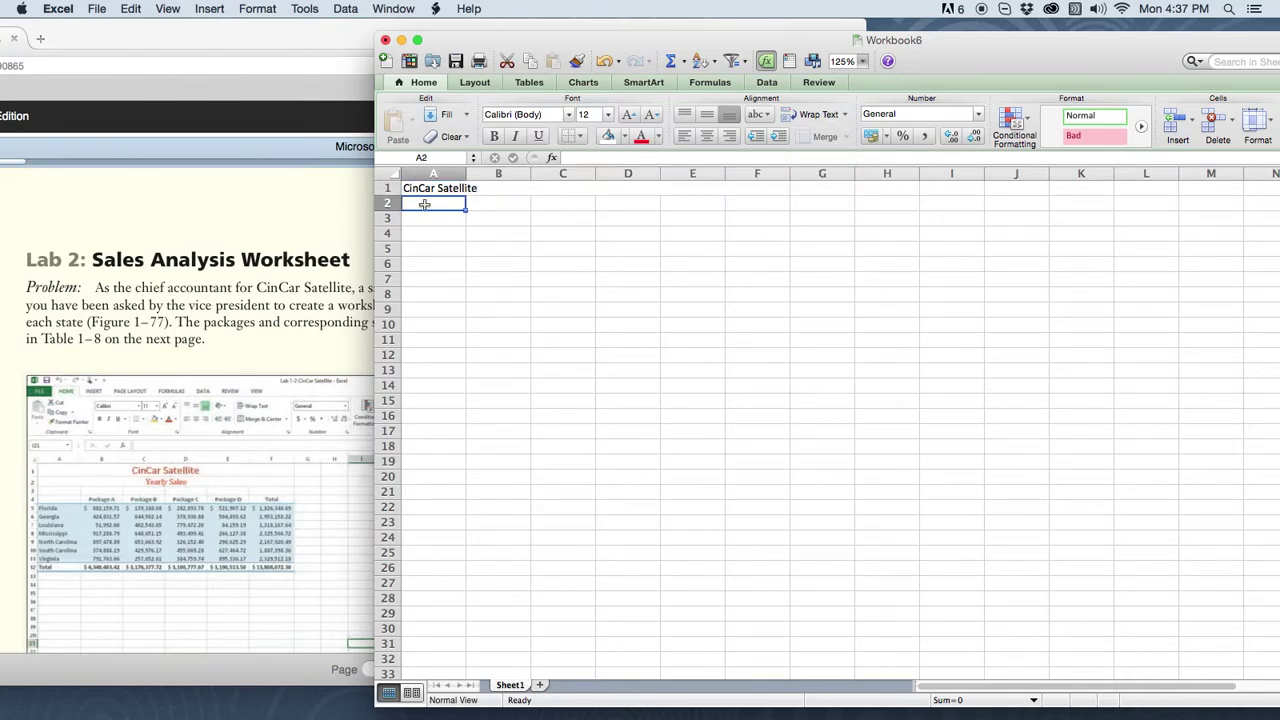
pyautogui.write('Yearly Sales')
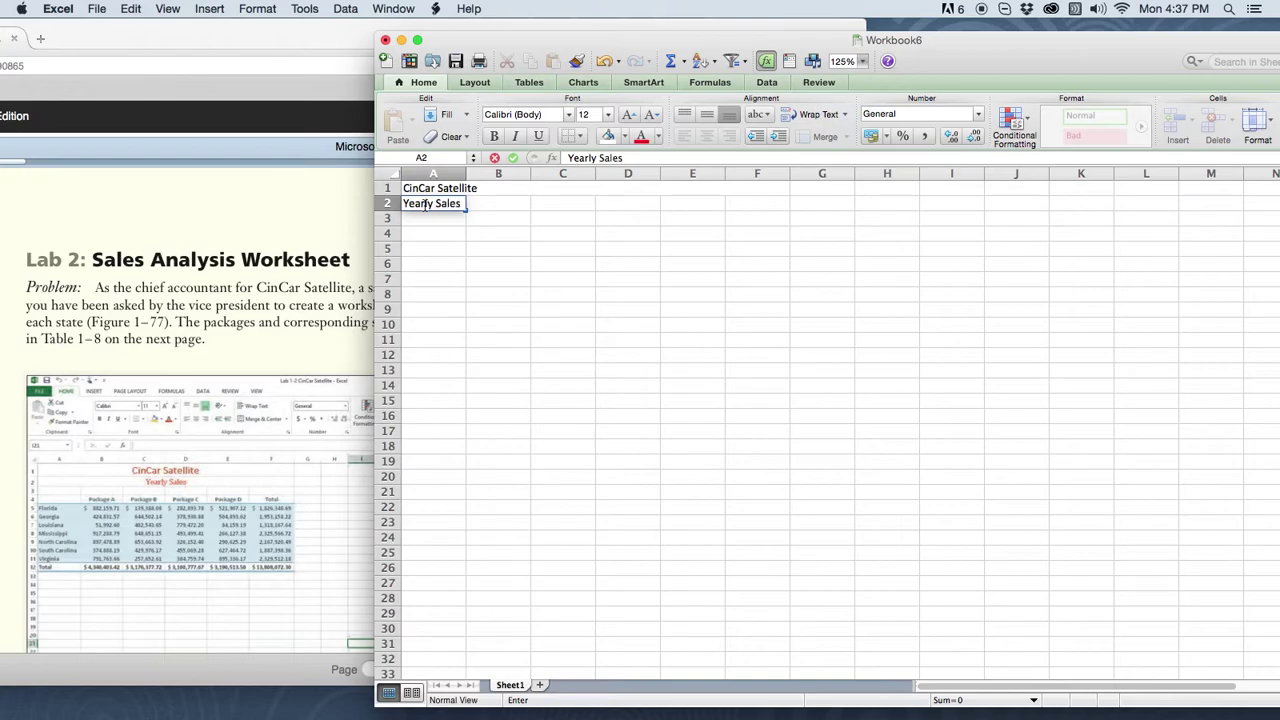
pyautogui.click(191, 486)
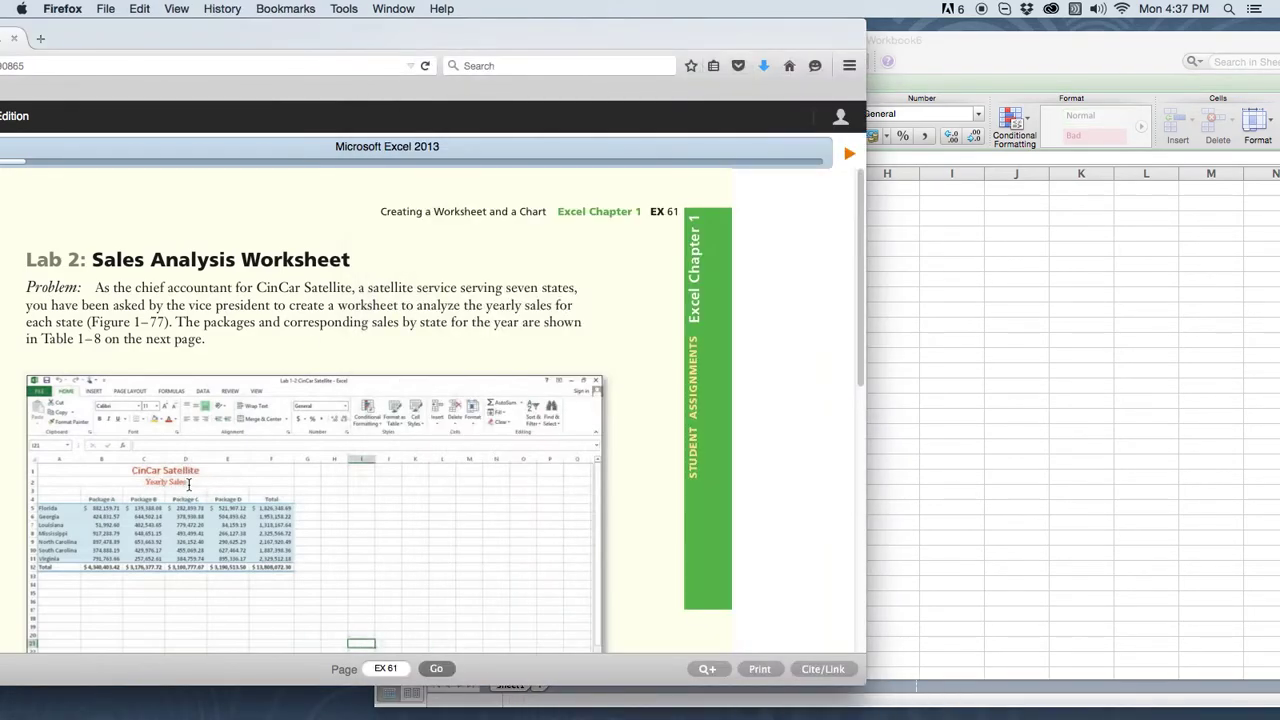
pyautogui.click(968, 310)
# Step: Merge cells A2 through F2 for the subtitle without centering
pyautogui.click(514, 206)
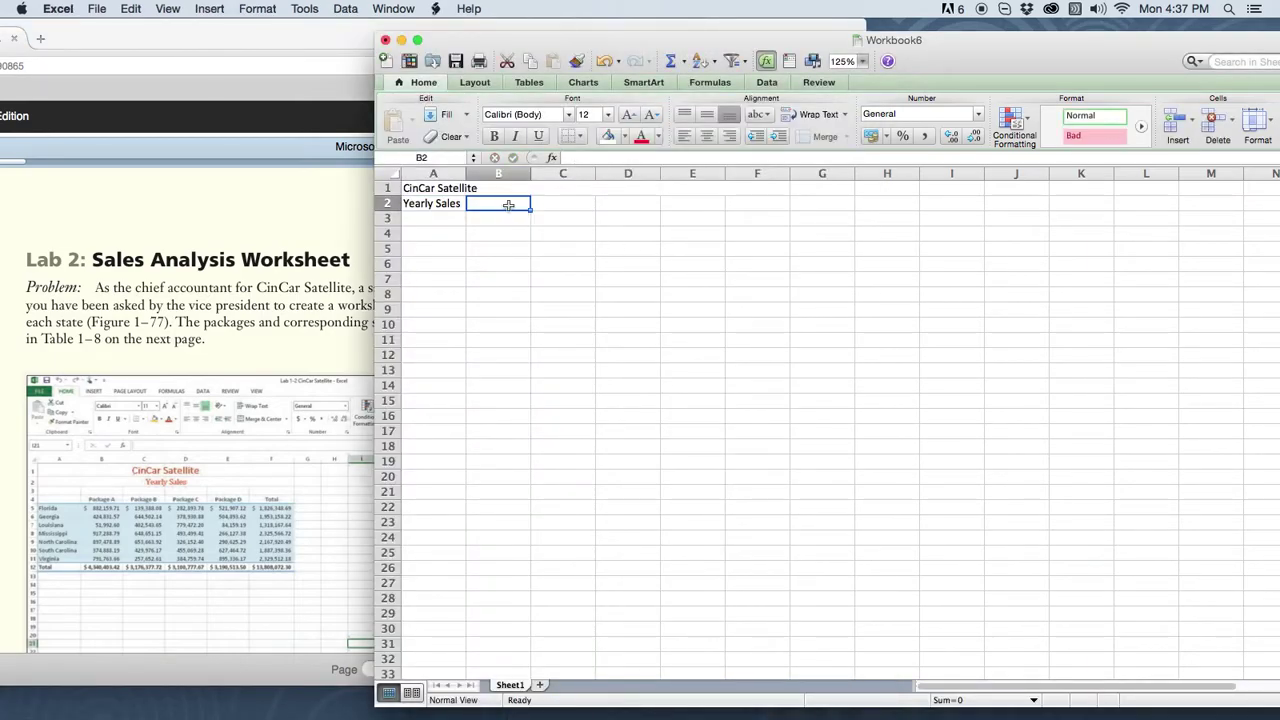
pyautogui.moveTo(446, 205); pyautogui.dragTo(729, 207)
pyautogui.rightClick(729, 207)
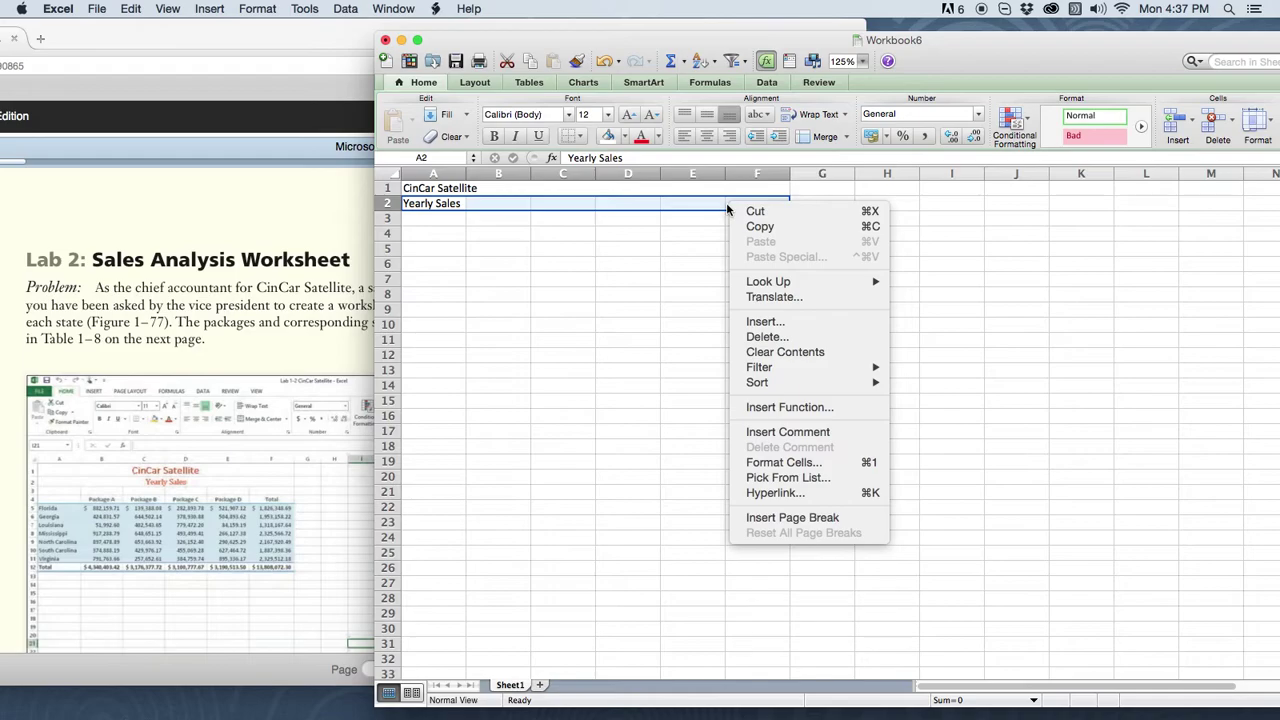
pyautogui.click(709, 210)
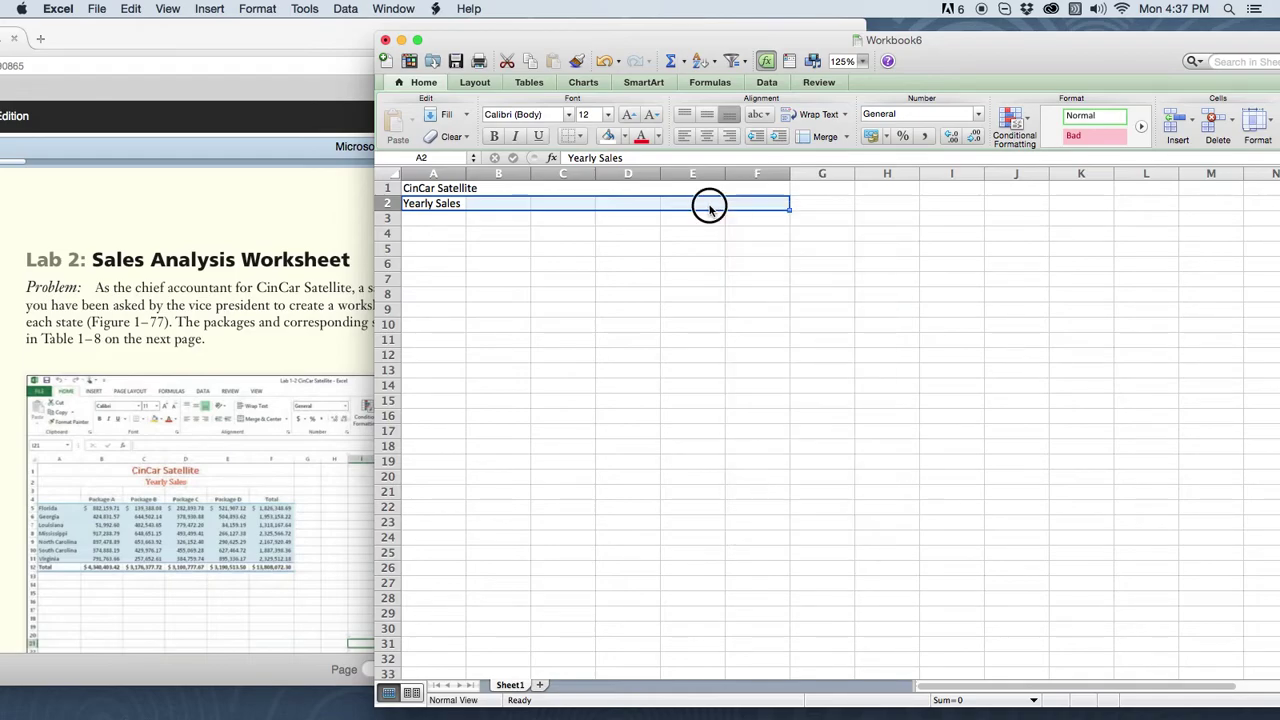
pyautogui.click(846, 138)
pyautogui.click(842, 186)
pyautogui.click(467, 251)
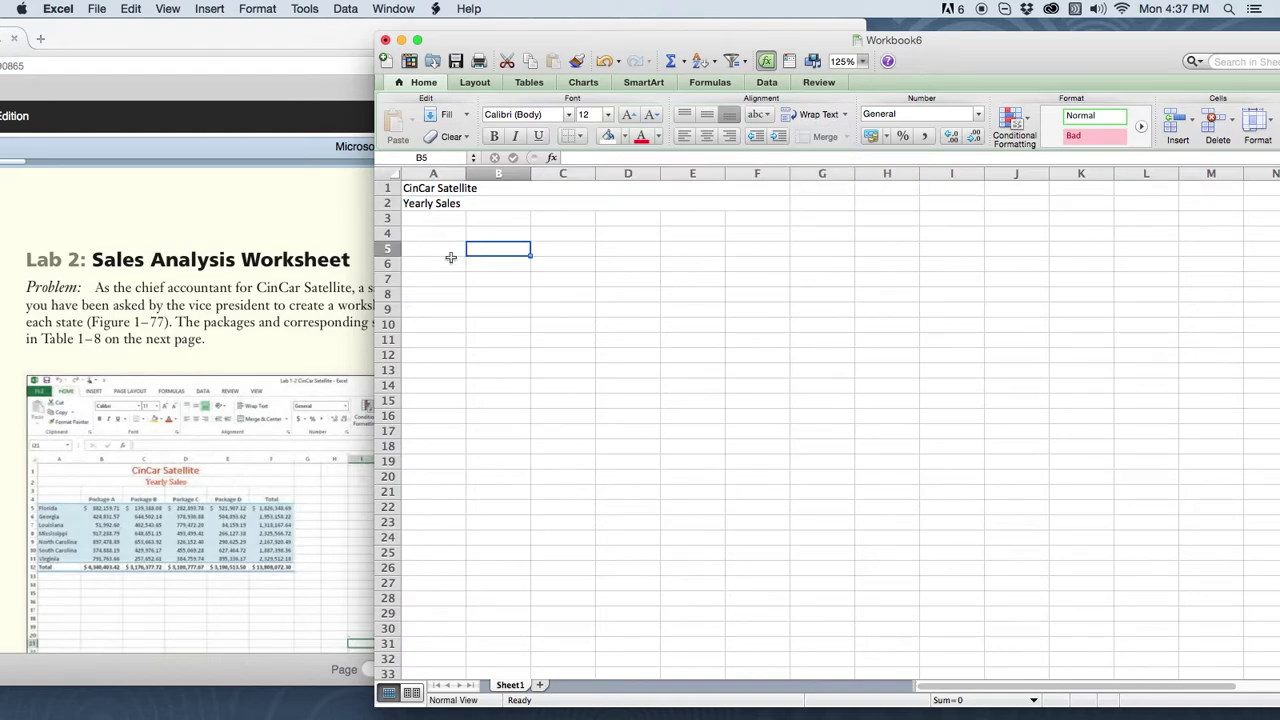
# Step: Enter the column headings "Package A", "package B", "package C", "package D" and "Total" in cells B4 through F4, following the textbook figure
pyautogui.click(103, 503)
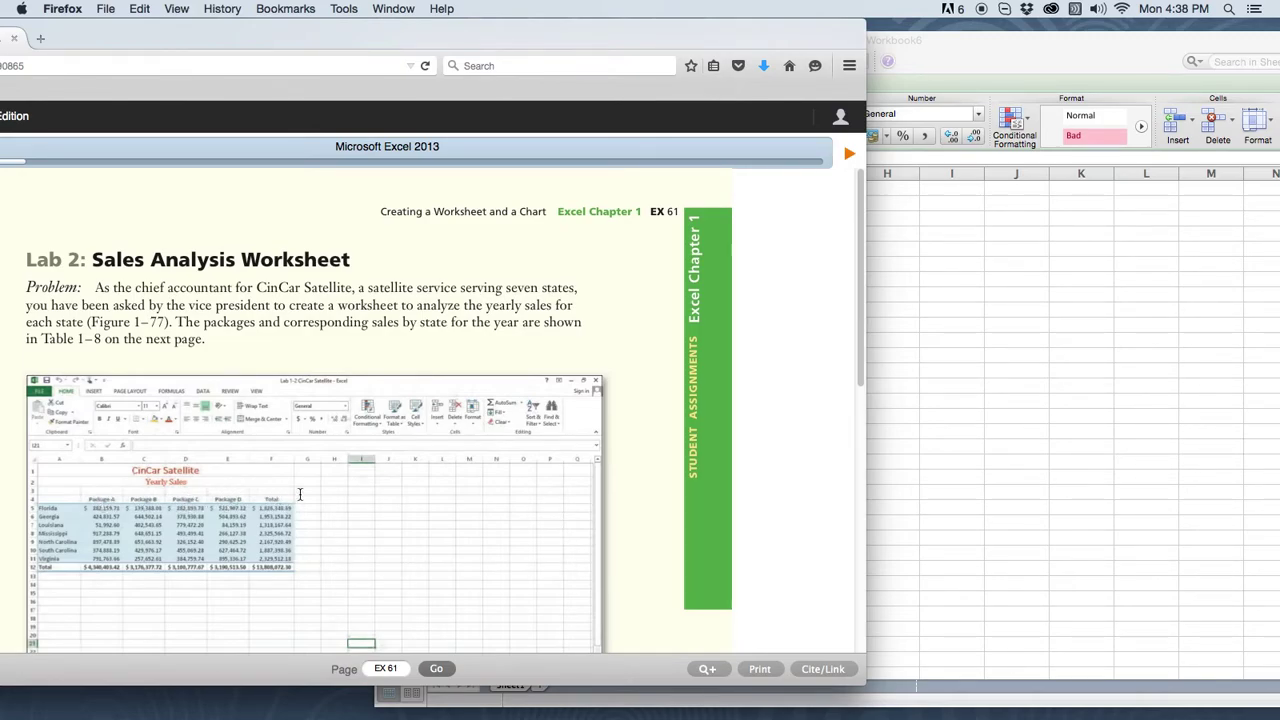
pyautogui.click(948, 328)
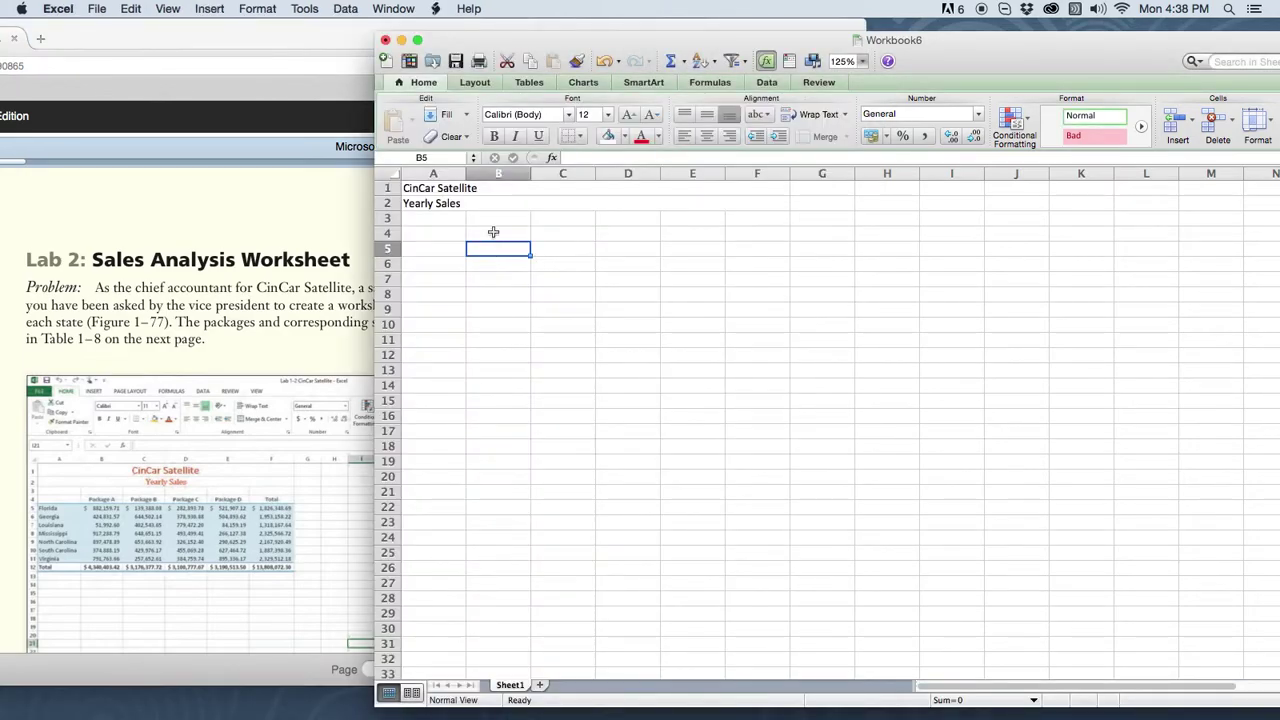
pyautogui.click(497, 232)
pyautogui.write('Package')
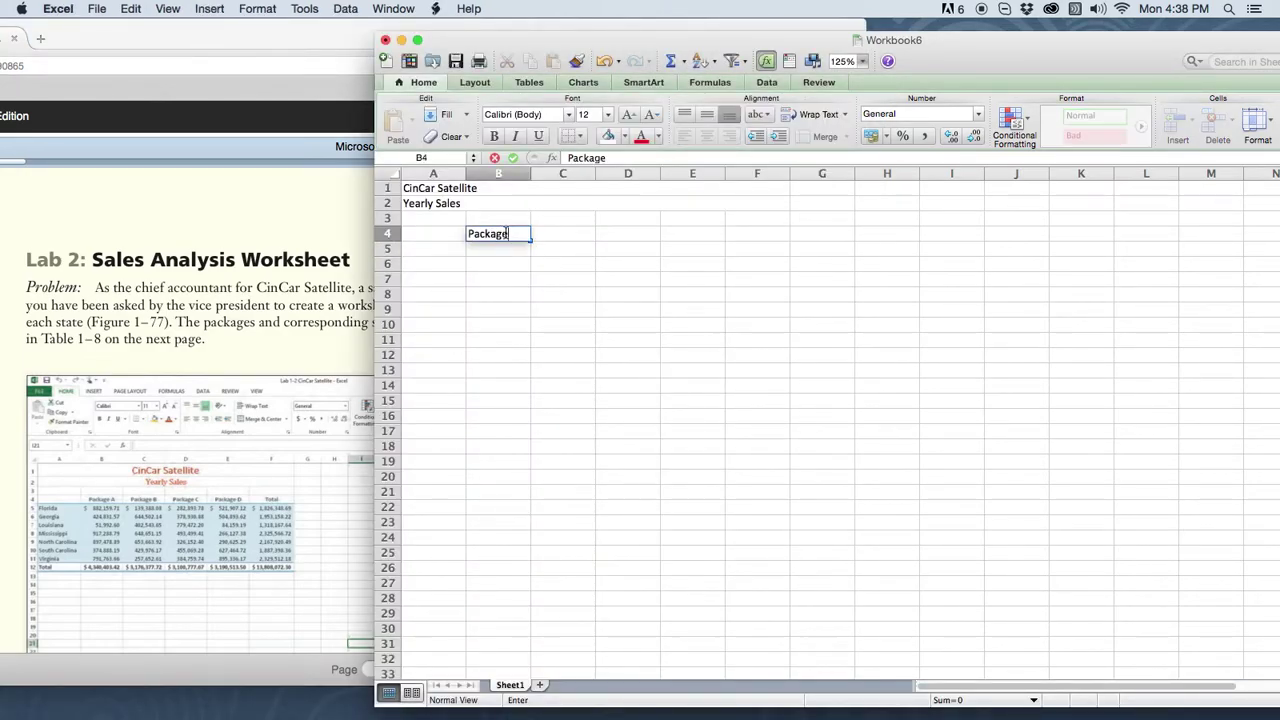
pyautogui.write(' A')
pyautogui.click(550, 233)
pyautogui.write('pack')
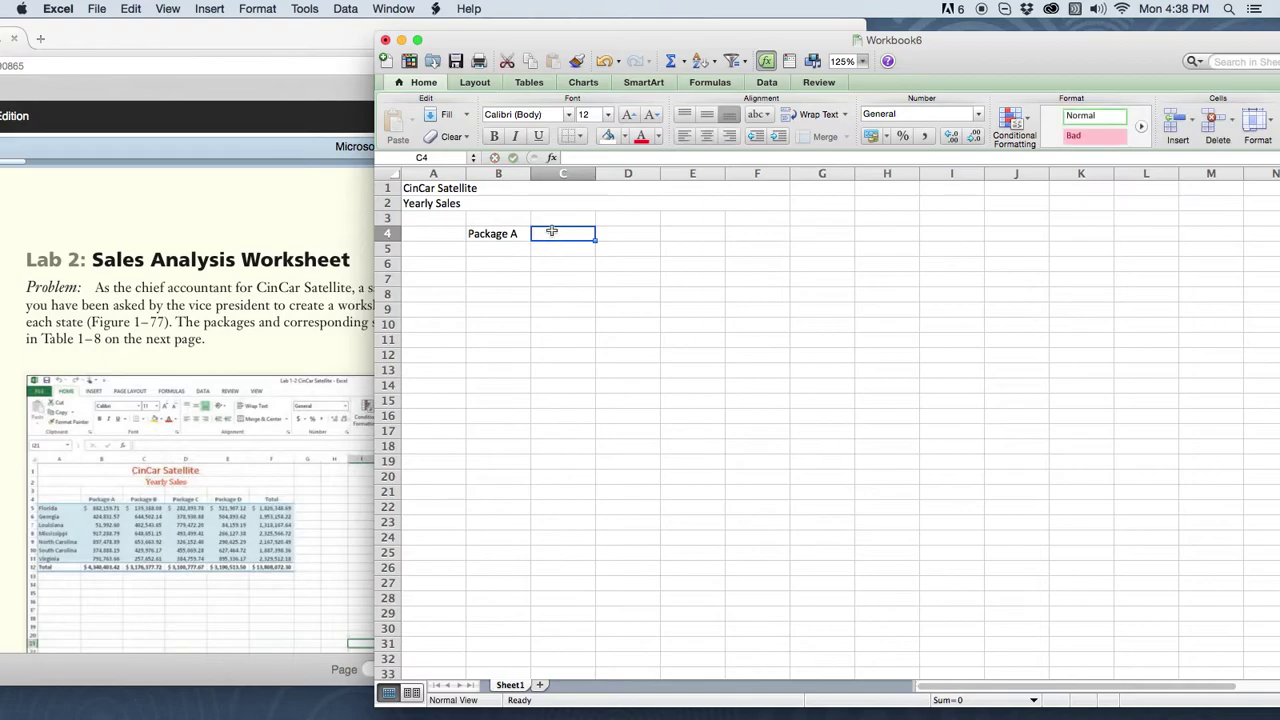
pyautogui.write('age B')
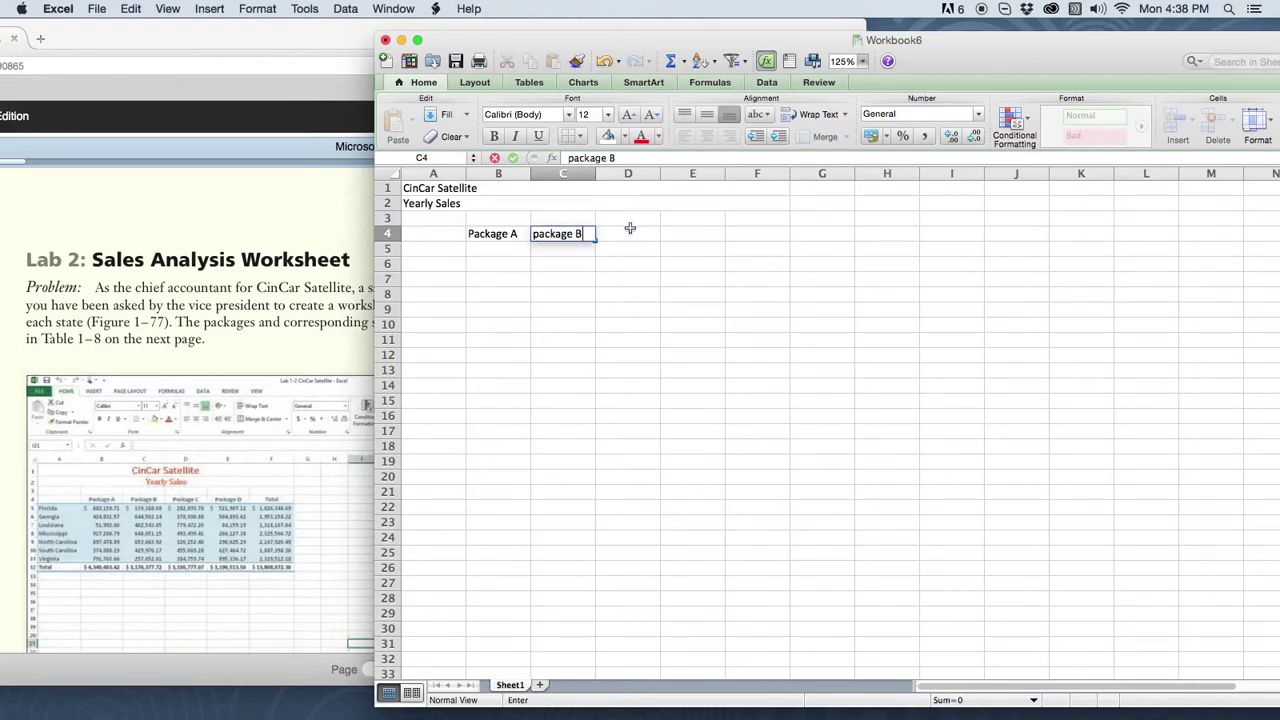
pyautogui.click(630, 230)
pyautogui.write('package C')
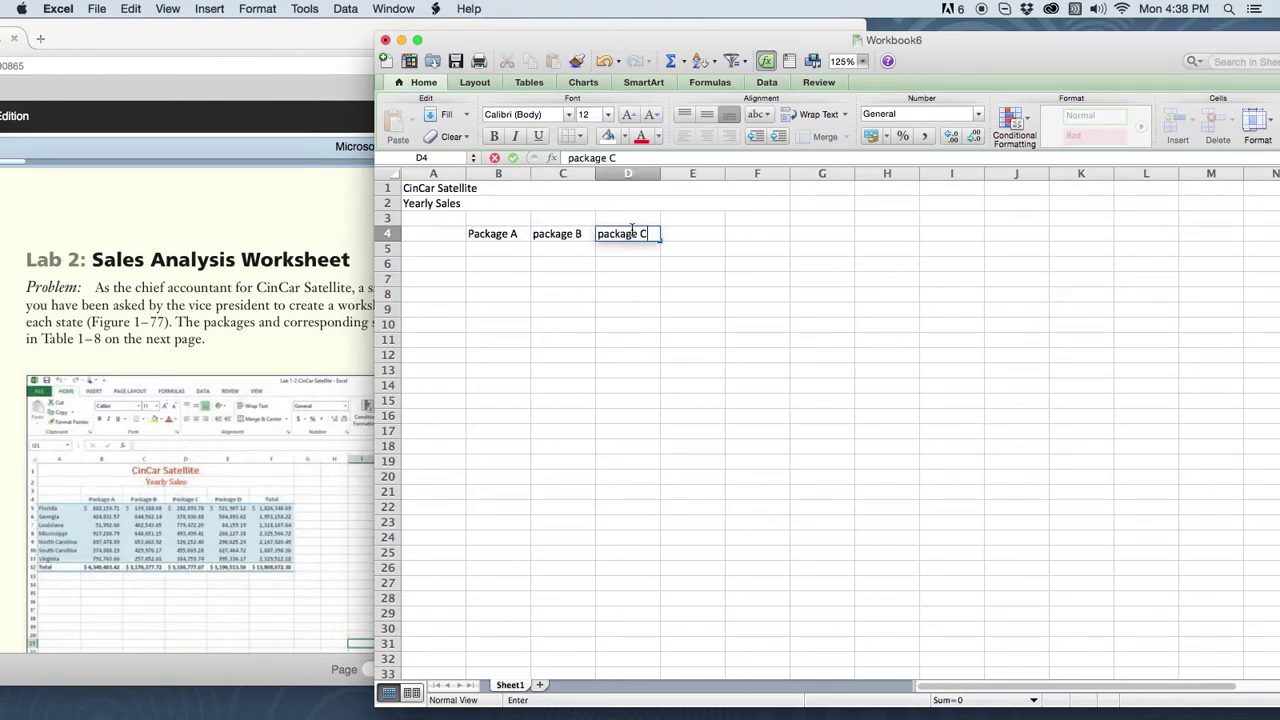
pyautogui.click(676, 233)
pyautogui.write('package D')
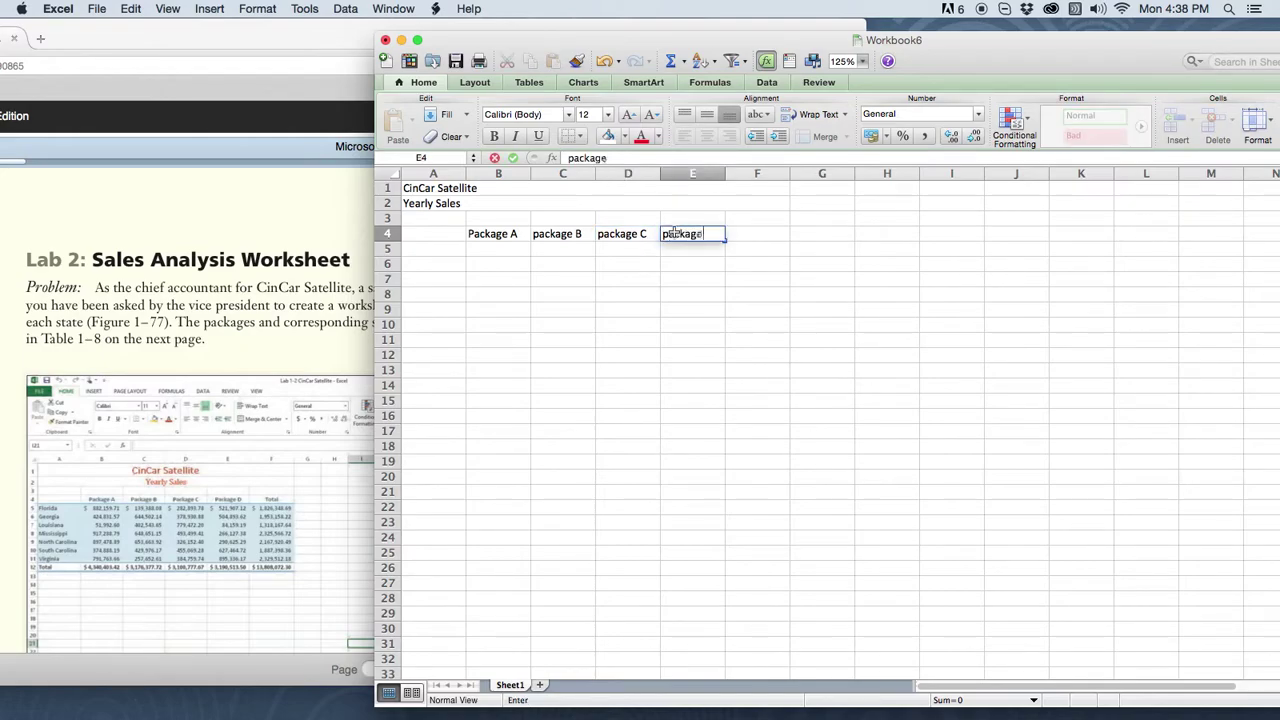
pyautogui.click(740, 233)
pyautogui.write('Total')
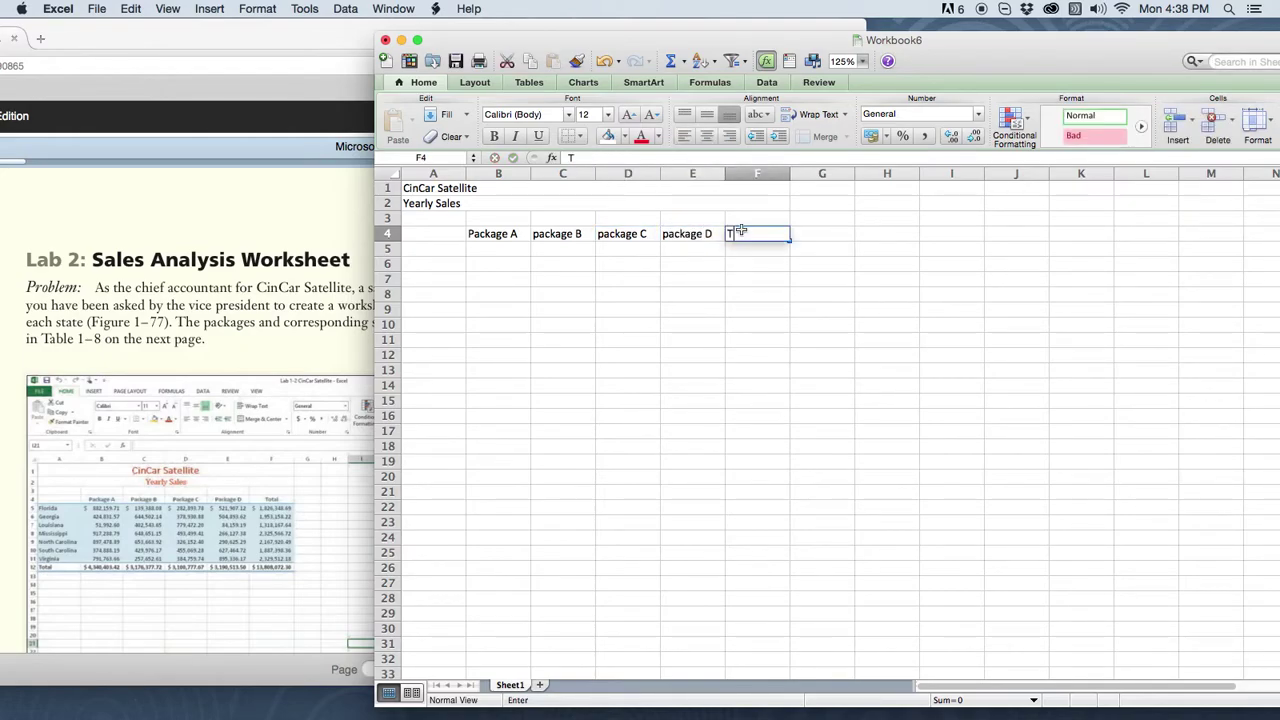
# Step: Capitalize the column headings in C4, D4 and E4 so they read "Package B", "Package C" and "Package D"
pyautogui.doubleClick(598, 233)
pyautogui.press('Delete')
pyautogui.write('P')
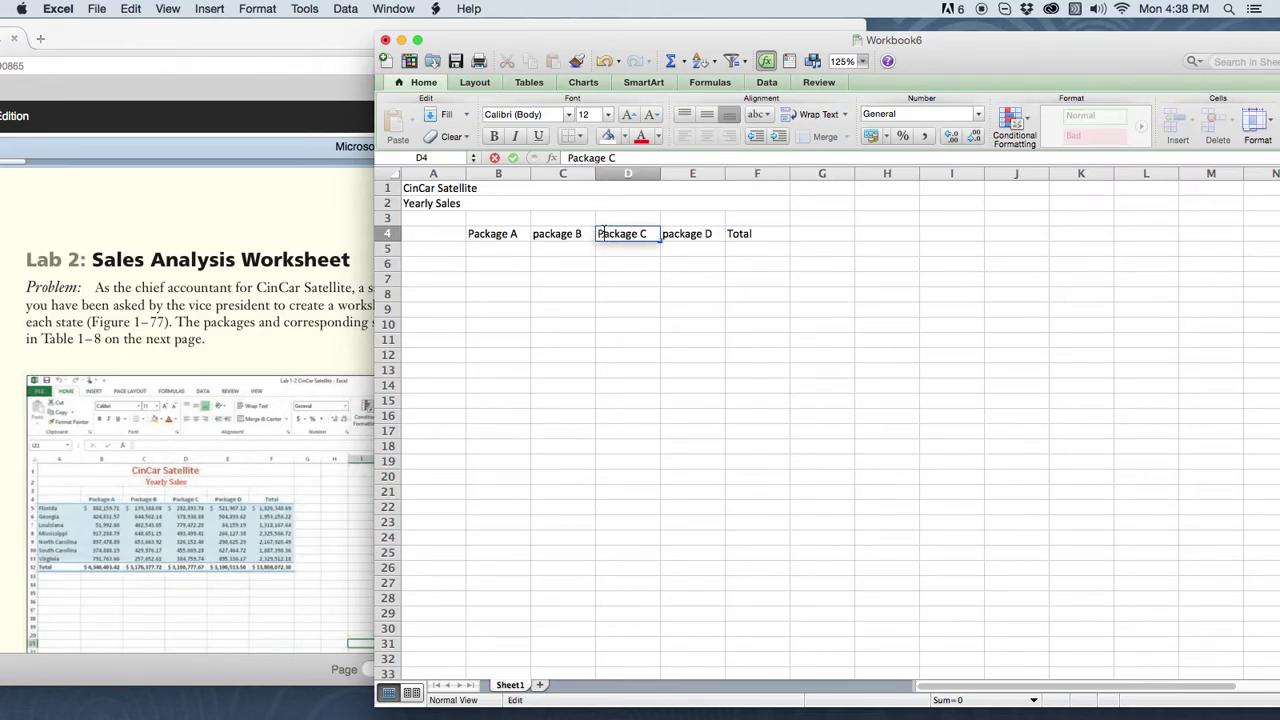
pyautogui.click(540, 233)
pyautogui.doubleClick(540, 233)
pyautogui.press('Delete')
pyautogui.write('P')
pyautogui.doubleClick(664, 233)
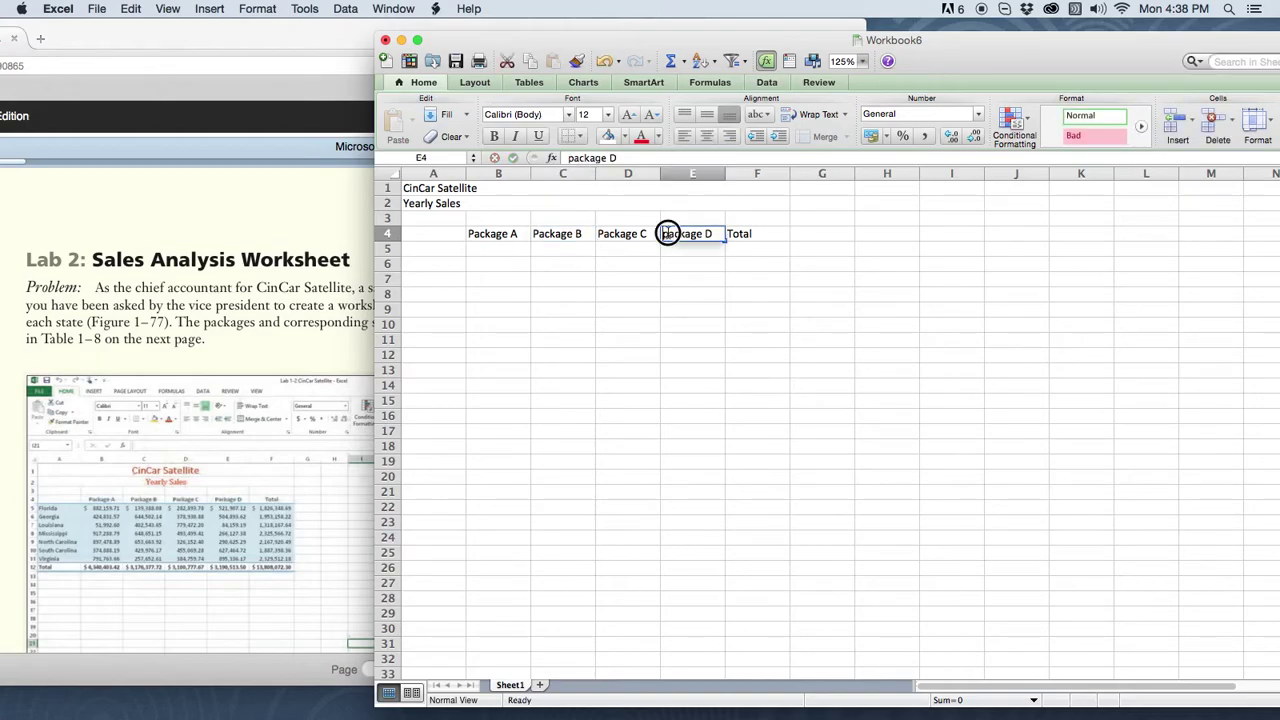
pyautogui.press('Delete')
pyautogui.write('P')
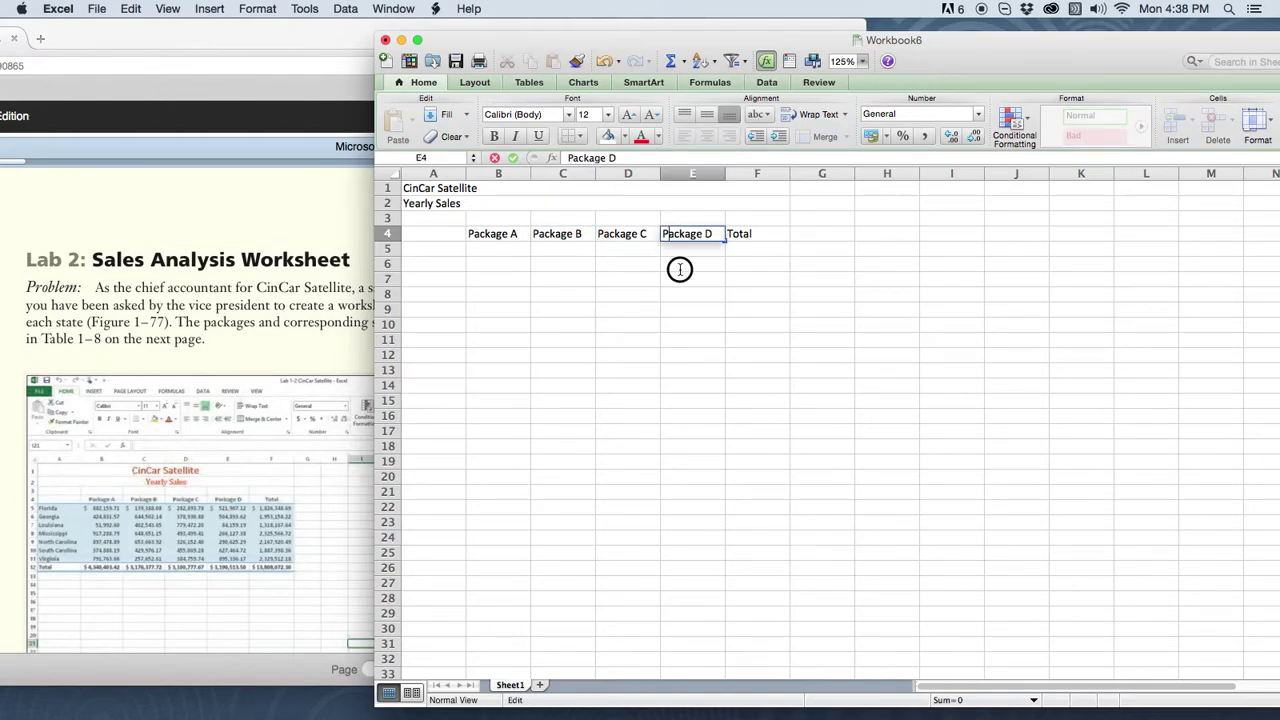
pyautogui.click(680, 266)
# Step: Switch to the textbook in Firefox and bring up Table 1–8 on page EX 62 for the state names
pyautogui.click(453, 253)
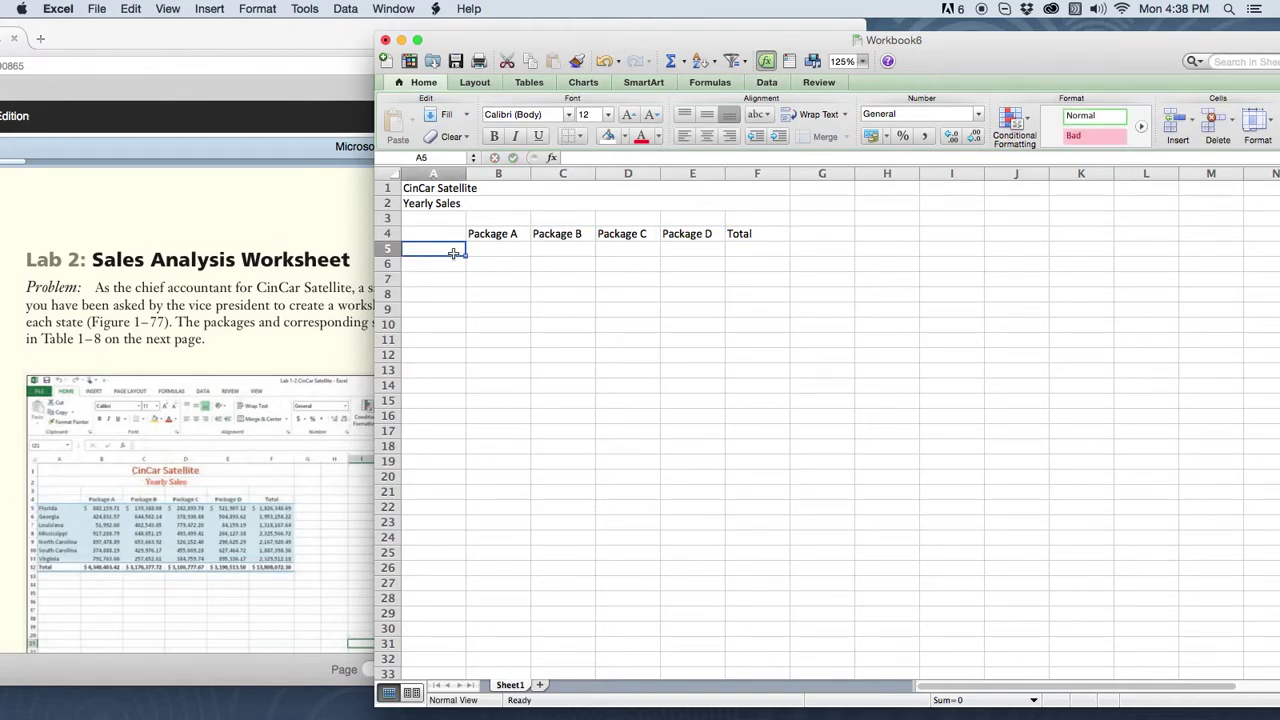
pyautogui.click(275, 363)
pyautogui.click(50, 530)
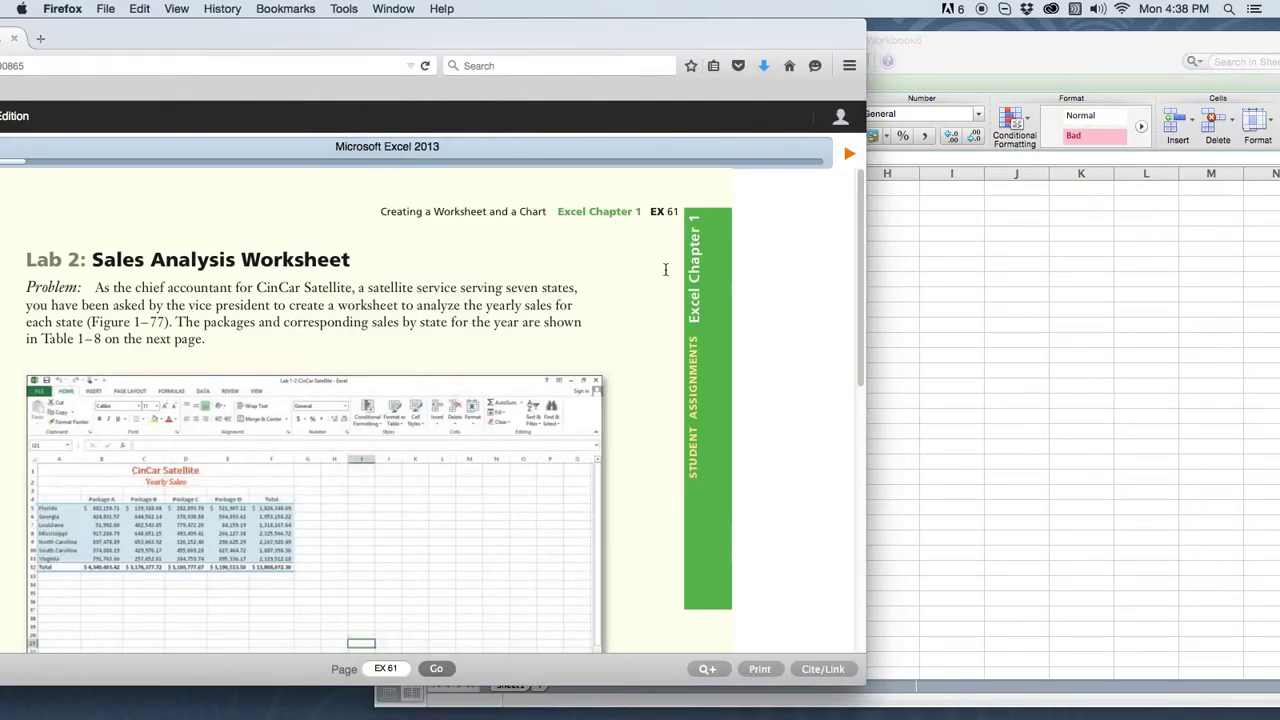
pyautogui.click(848, 154)
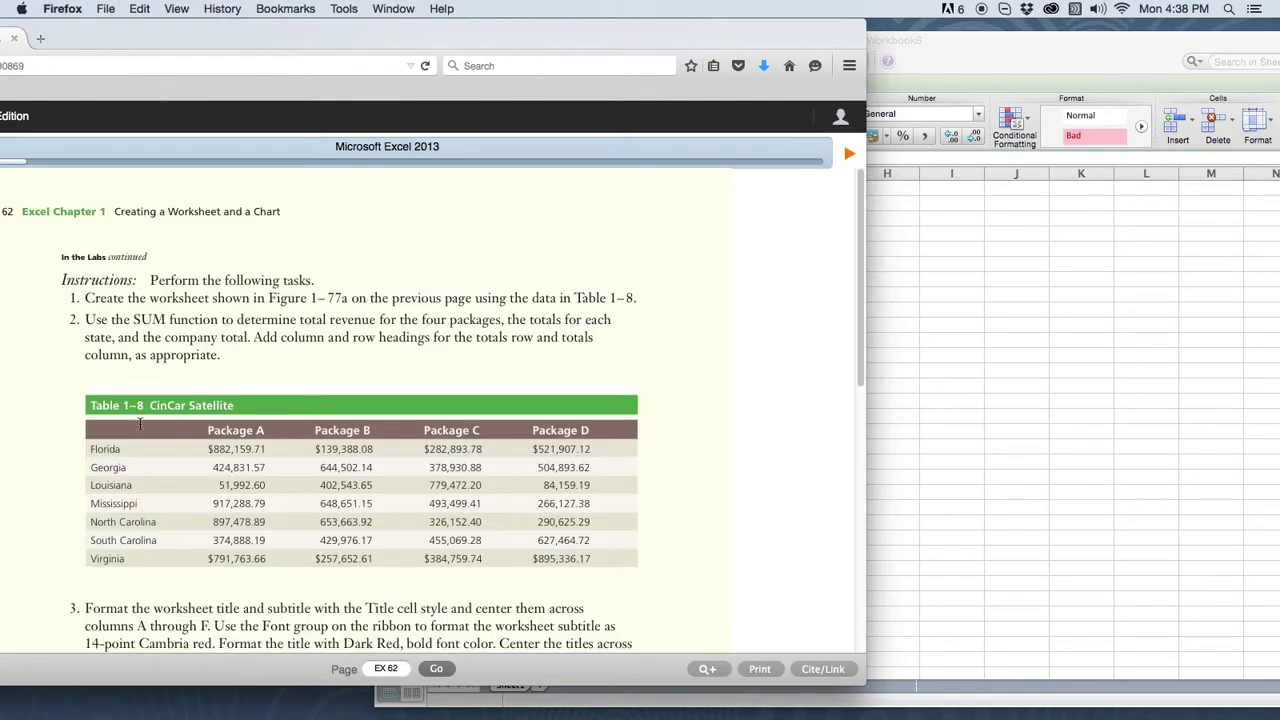
pyautogui.scroll(-2, 159, 421)
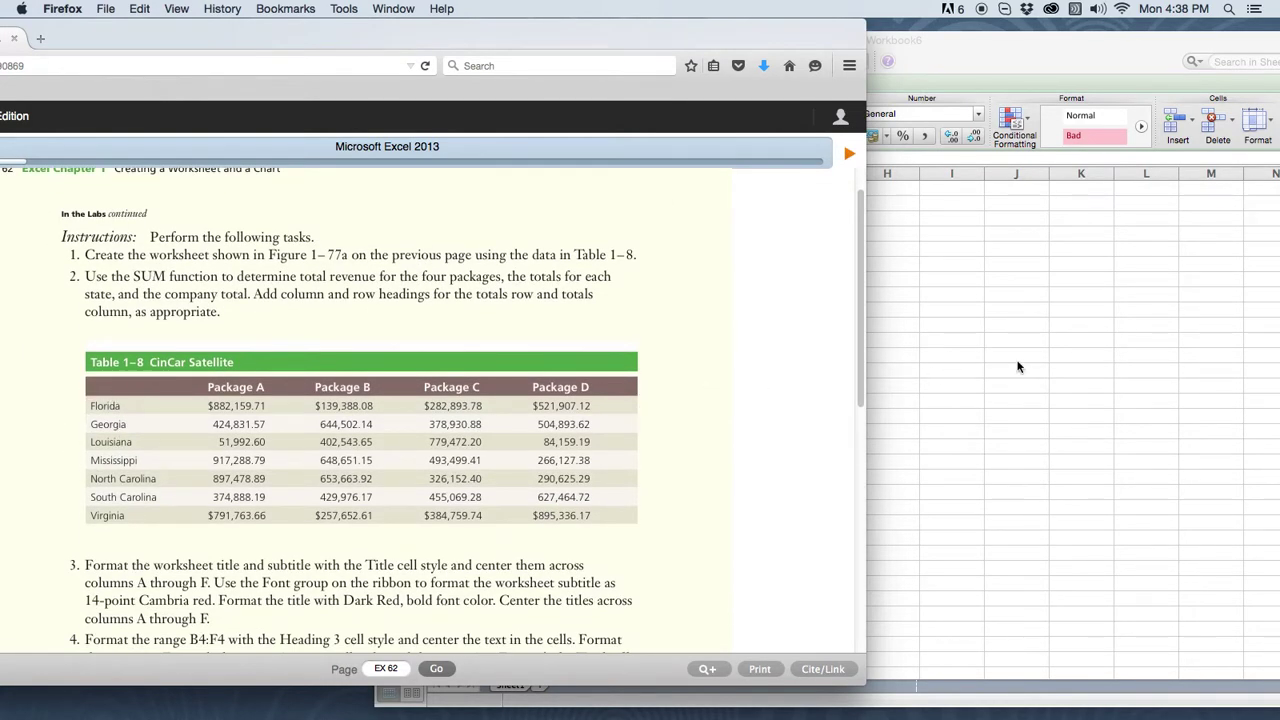
# Step: Switch to Excel and enter the state names "Florida", "Georgia", "Lousisana" and "Mississippi" in cells A5 through A8
pyautogui.click(1018, 367)
pyautogui.write('Fl')
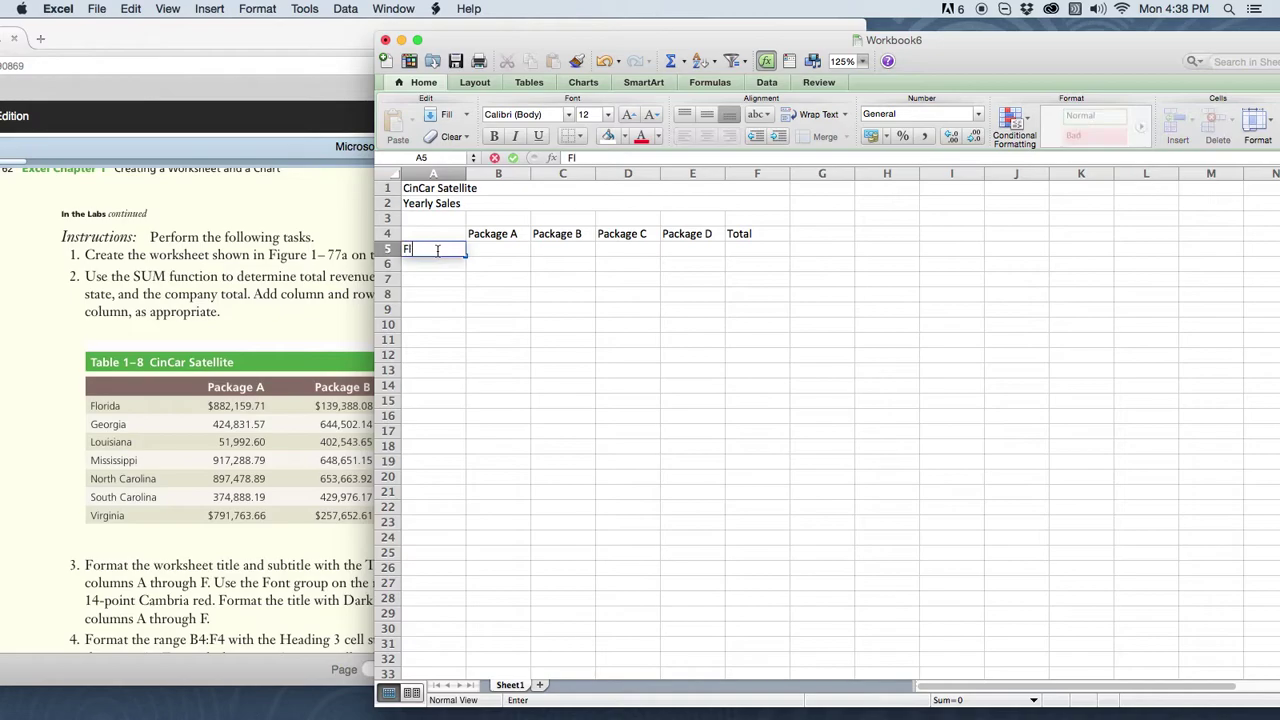
pyautogui.write('orida')
pyautogui.press('Return')
pyautogui.write('Ge')
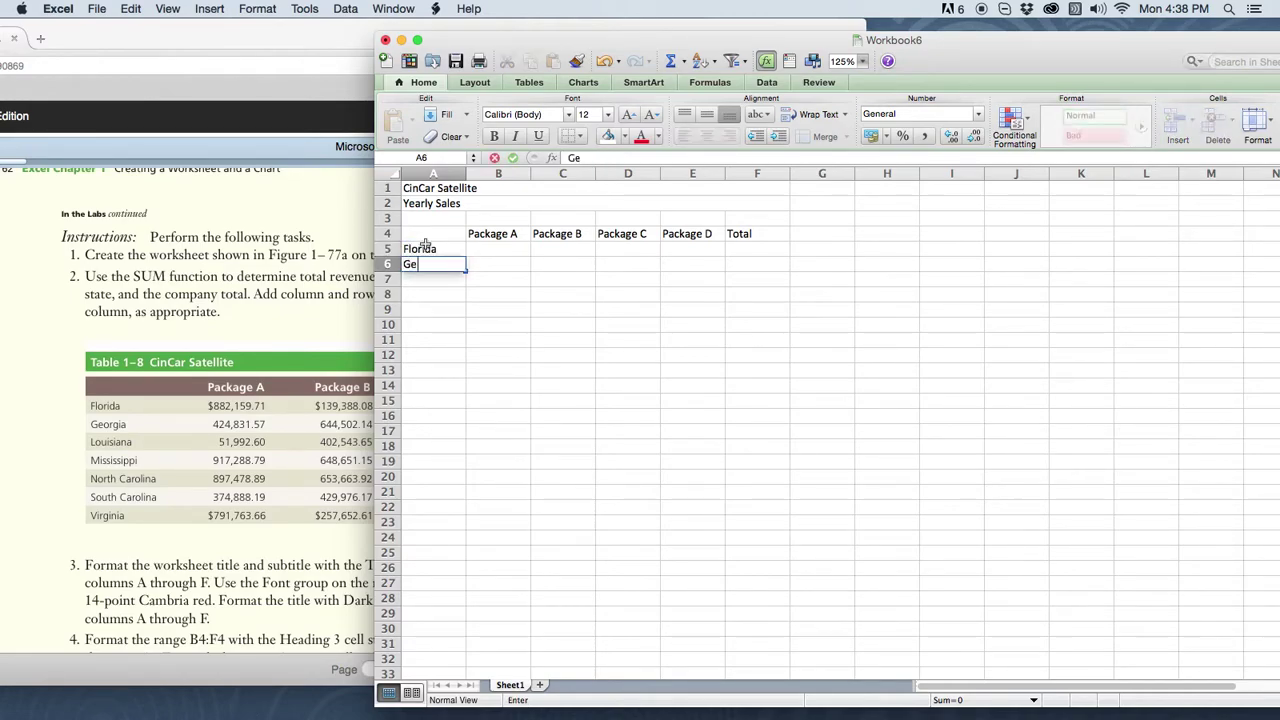
pyautogui.write('orgia')
pyautogui.click(418, 278)
pyautogui.write('Lousisana')
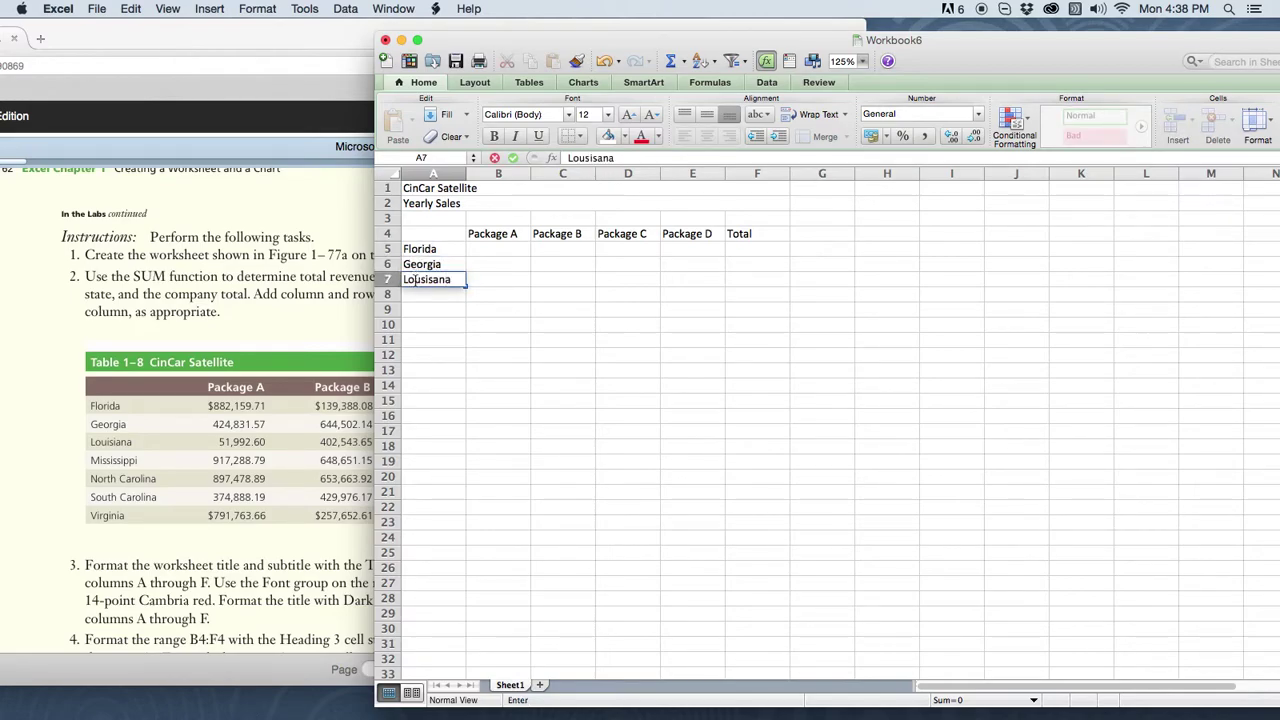
pyautogui.press('Return')
pyautogui.write('Mississippi')
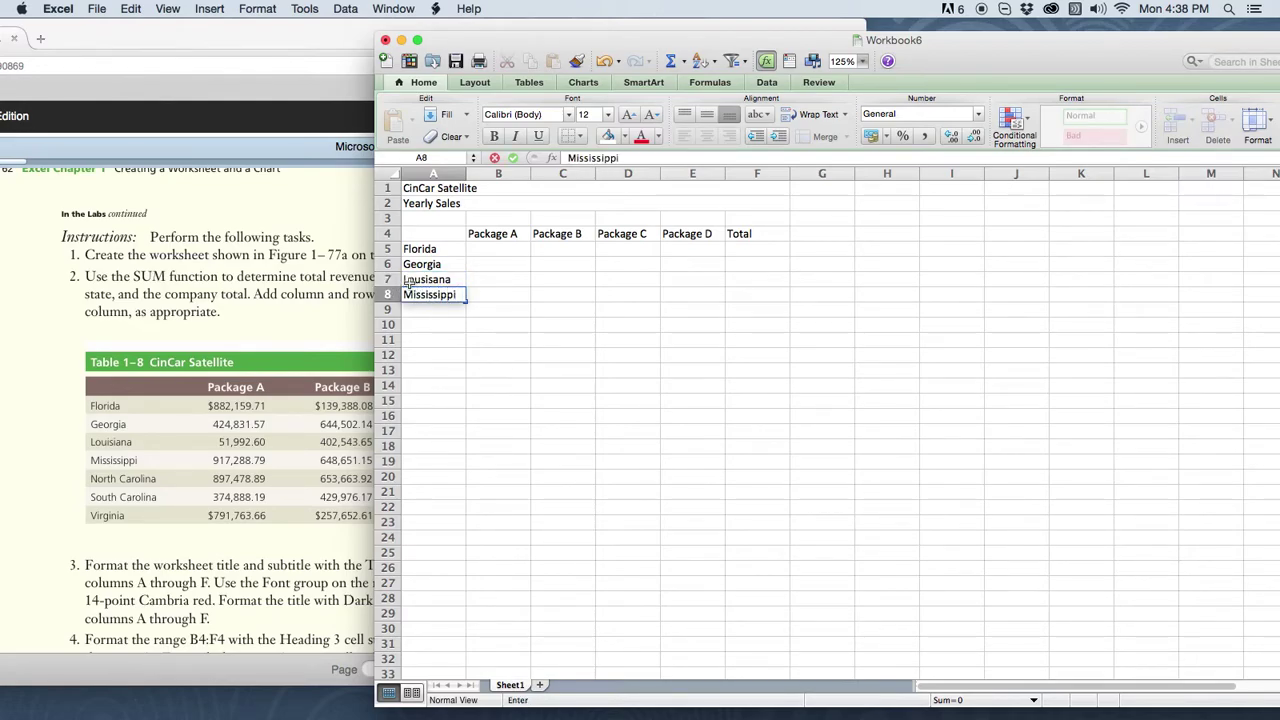
# Step: Enter the remaining state names "North Carolina", "South Carolina" and "Virginia" in cells A9 through A11
pyautogui.click(410, 307)
pyautogui.write('North Carolina')
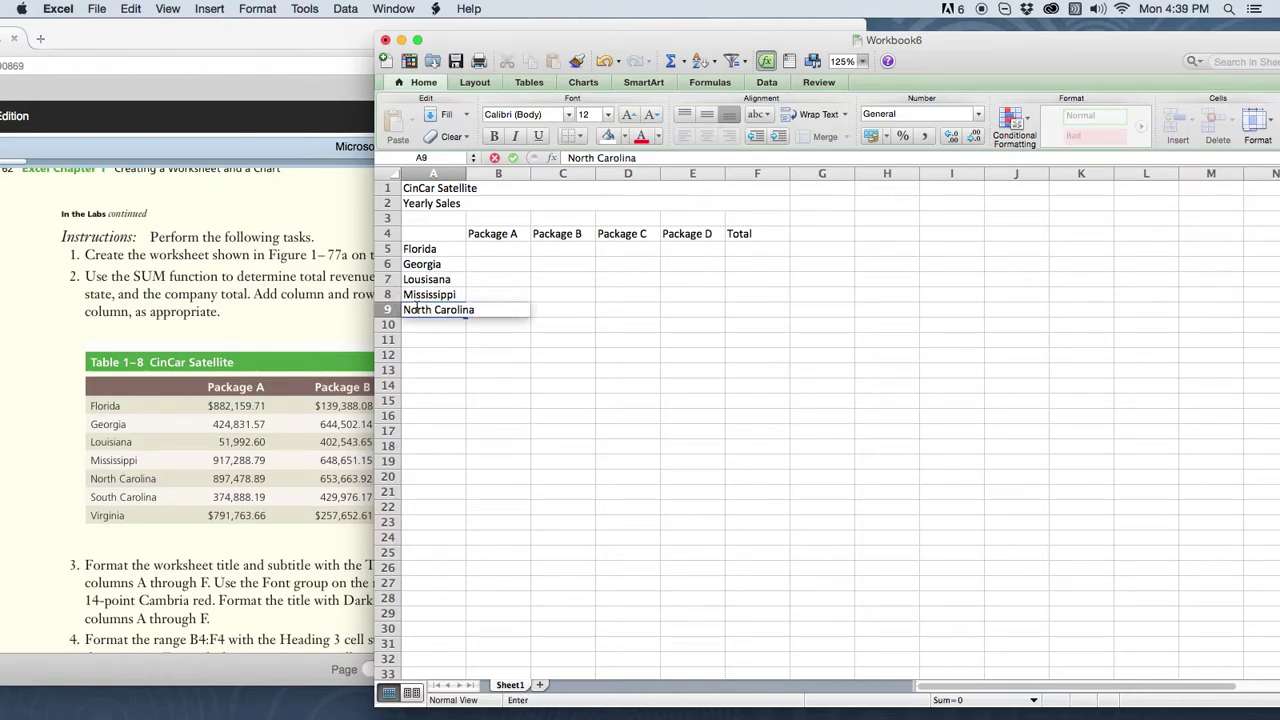
pyautogui.click(415, 324)
pyautogui.write('South Carolina')
pyautogui.press('Return')
pyautogui.write('Vi')
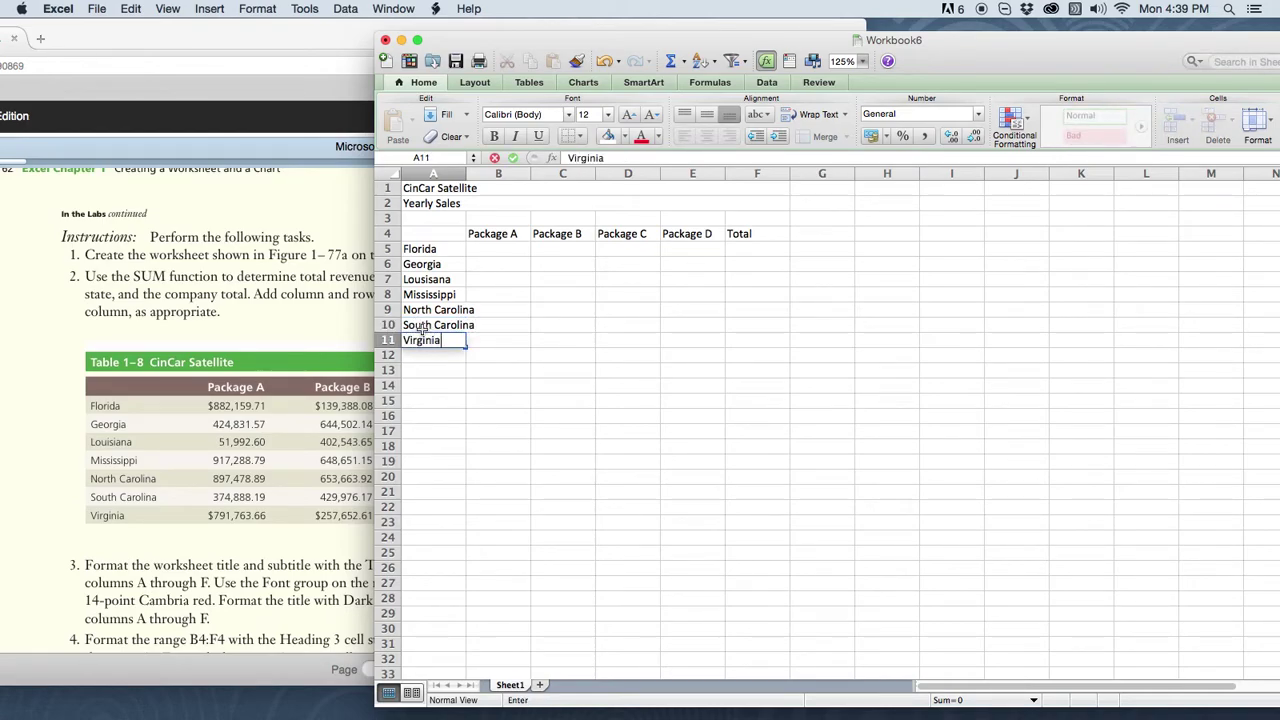
pyautogui.write('rginia')
pyautogui.click(445, 369)
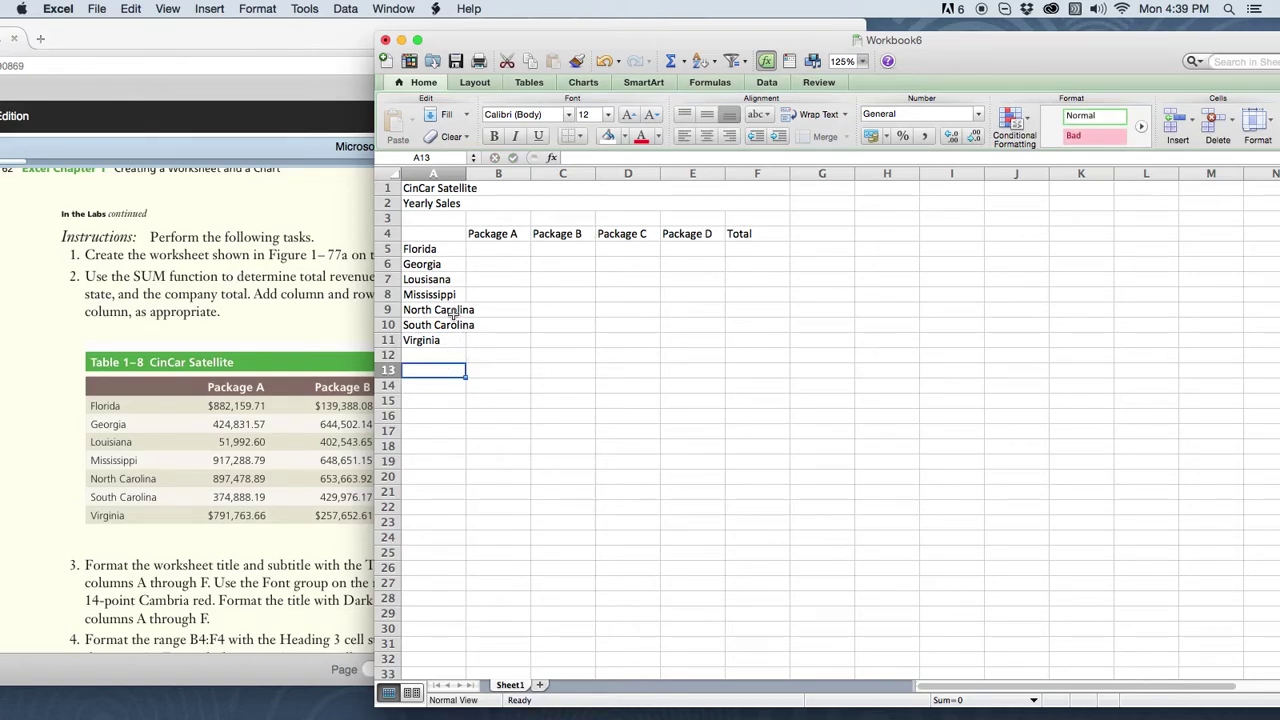
# Step: Widen columns A through F so the full state names fit and the sales columns have more room
pyautogui.click(455, 310)
pyautogui.click(442, 325)
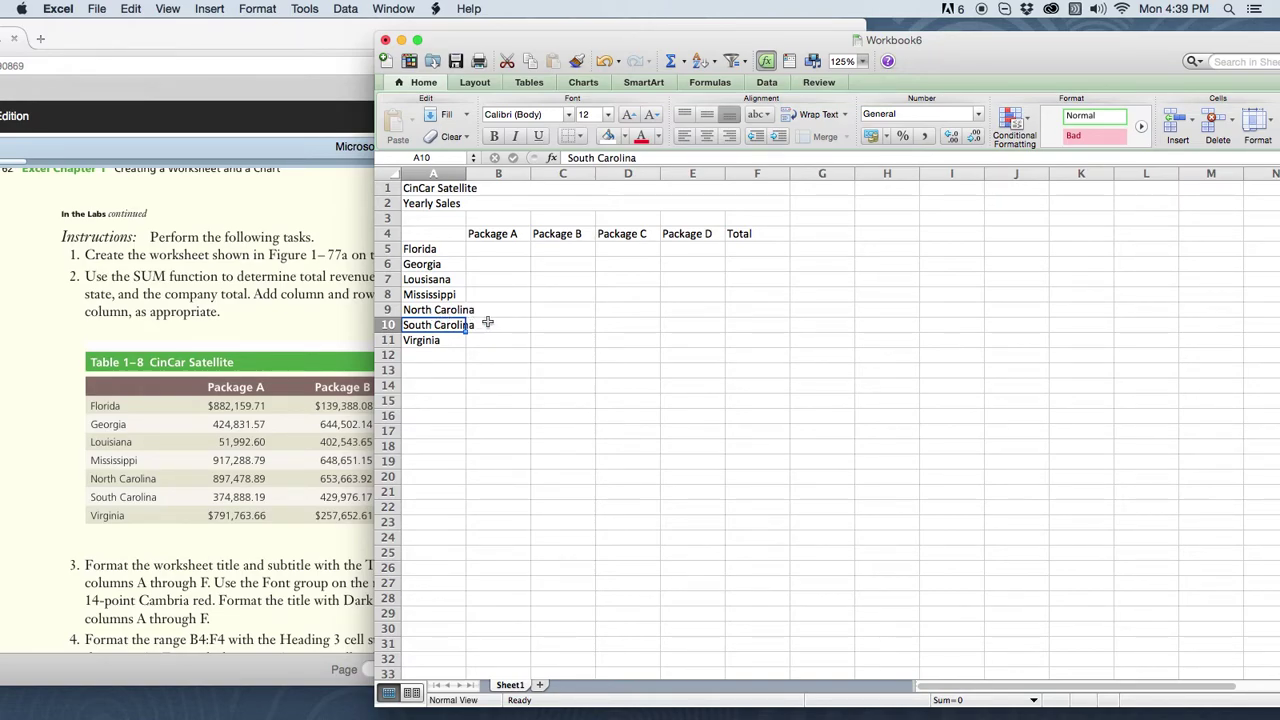
pyautogui.moveTo(463, 173); pyautogui.dragTo(652, 173)
pyautogui.moveTo(718, 173); pyautogui.dragTo(813, 173)
pyautogui.moveTo(894, 174); pyautogui.dragTo(894, 174)
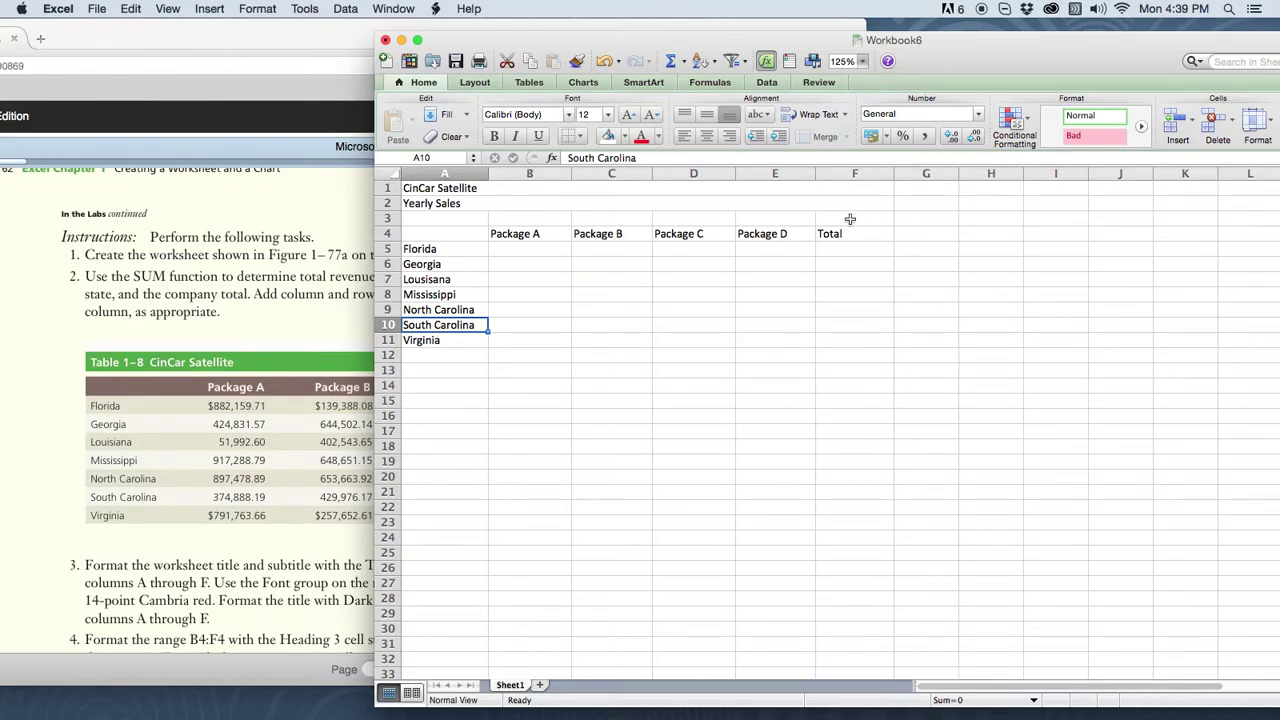
# Step: Look up Florida's Package A sales in the textbook's Table 1–8 and enter 882159.71 in cell B5
pyautogui.click(230, 438)
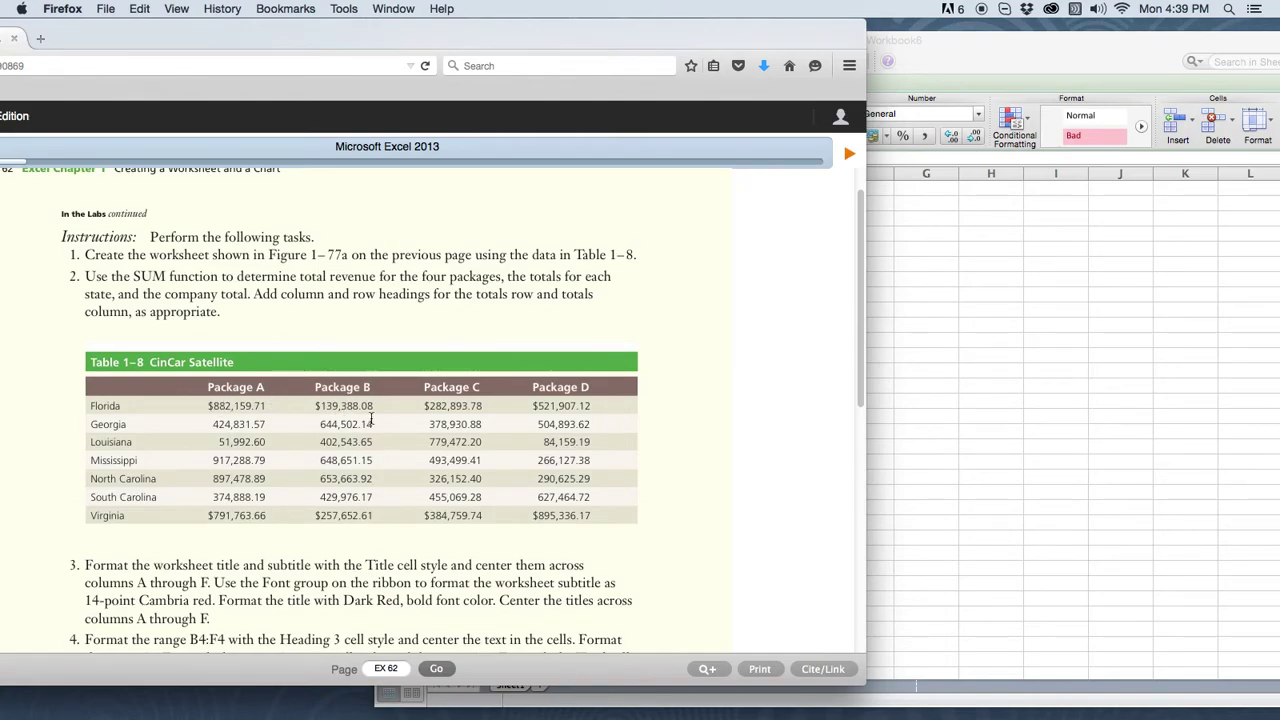
pyautogui.click(243, 419)
pyautogui.click(952, 405)
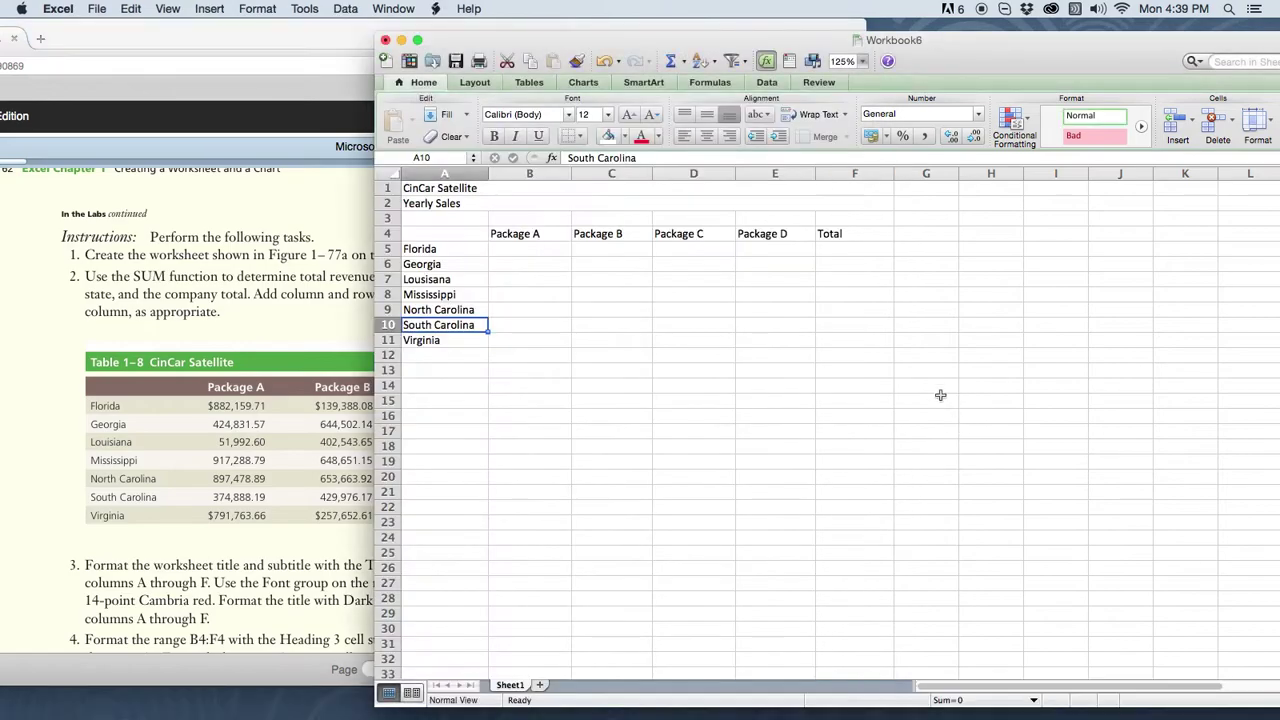
pyautogui.click(530, 250)
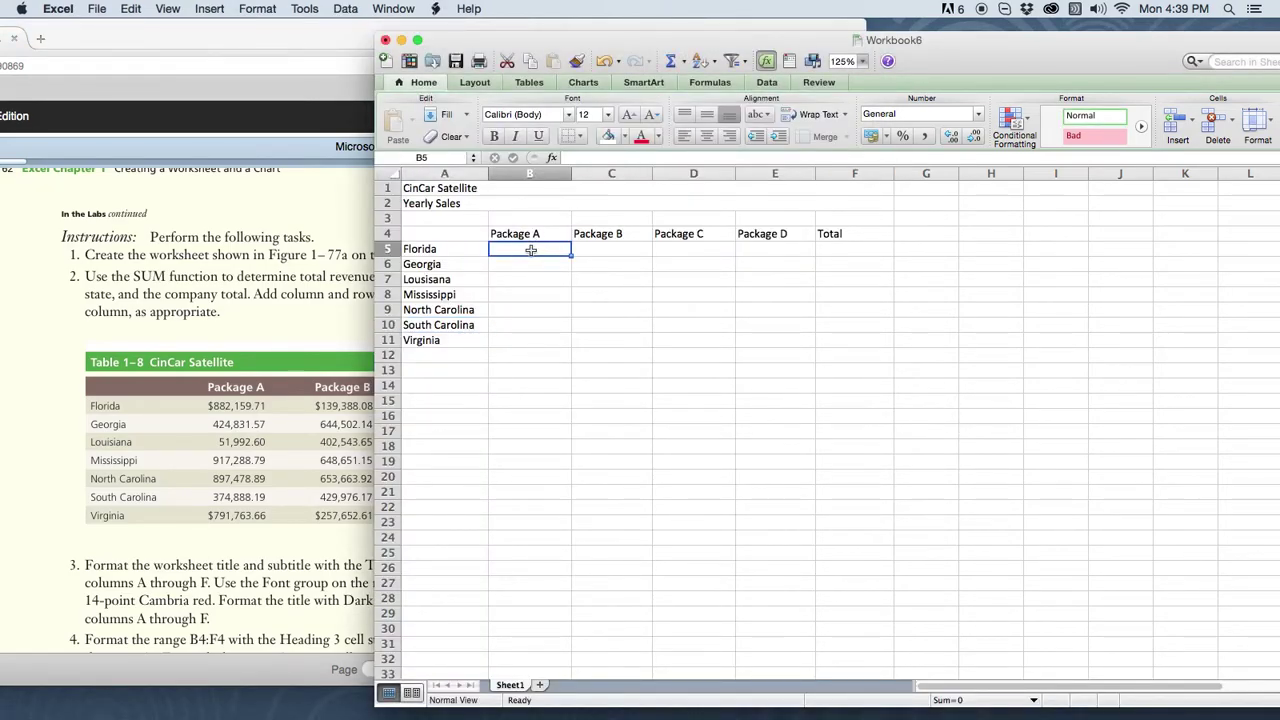
pyautogui.write('882159.')
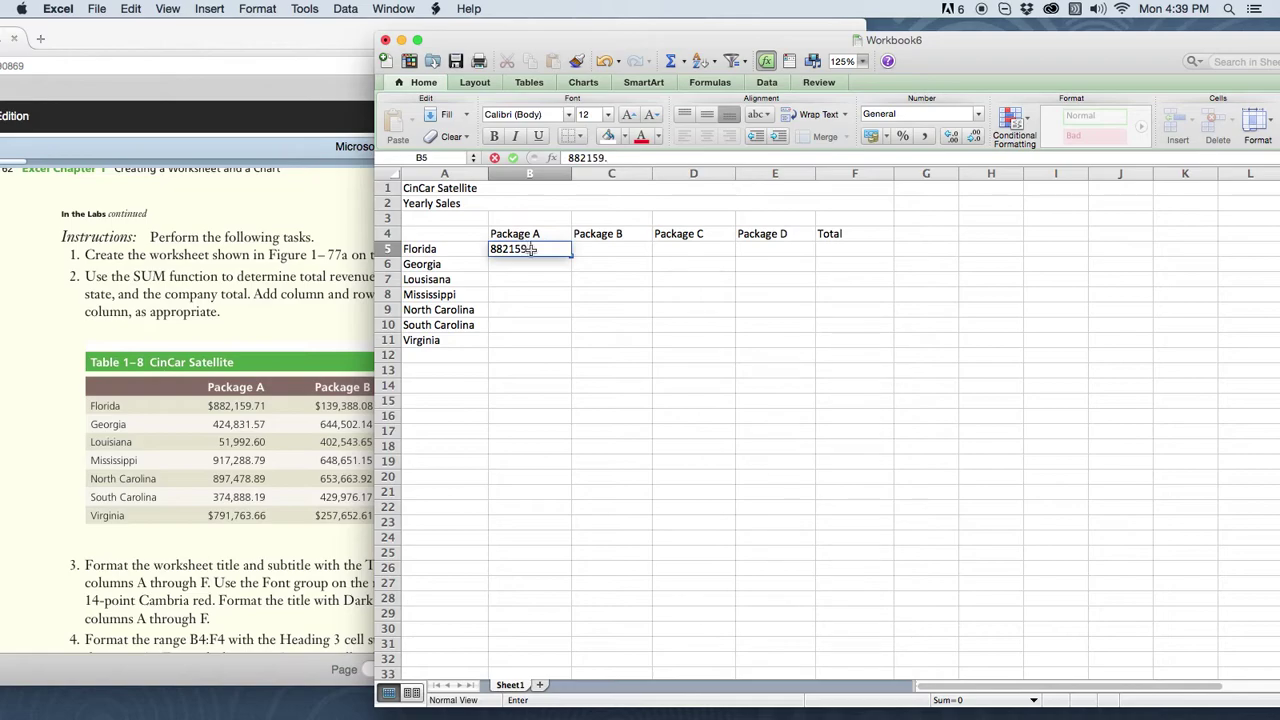
pyautogui.write('71')
pyautogui.click(534, 266)
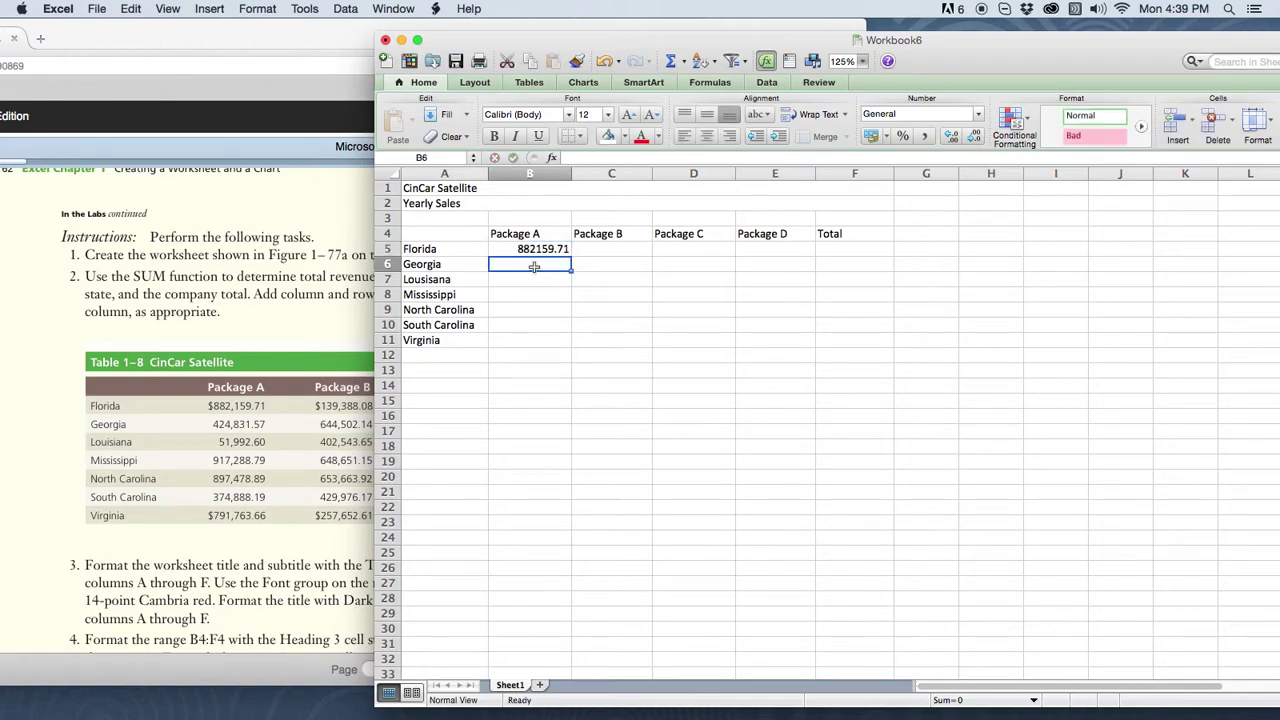
# Step: Minimize the current workbook, bring up DATA FILLED IN.xlsx, and compare its sales figures in B5:E11 with the textbook table
pyautogui.click(401, 40)
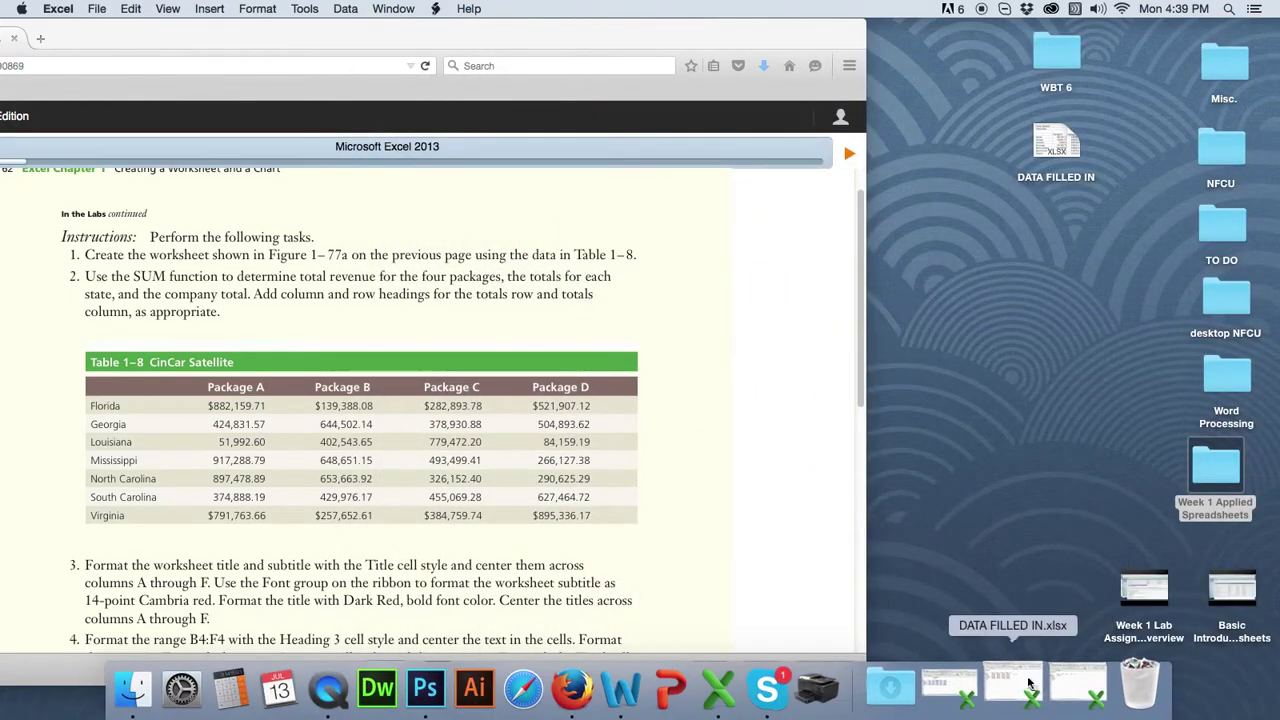
pyautogui.click(1032, 688)
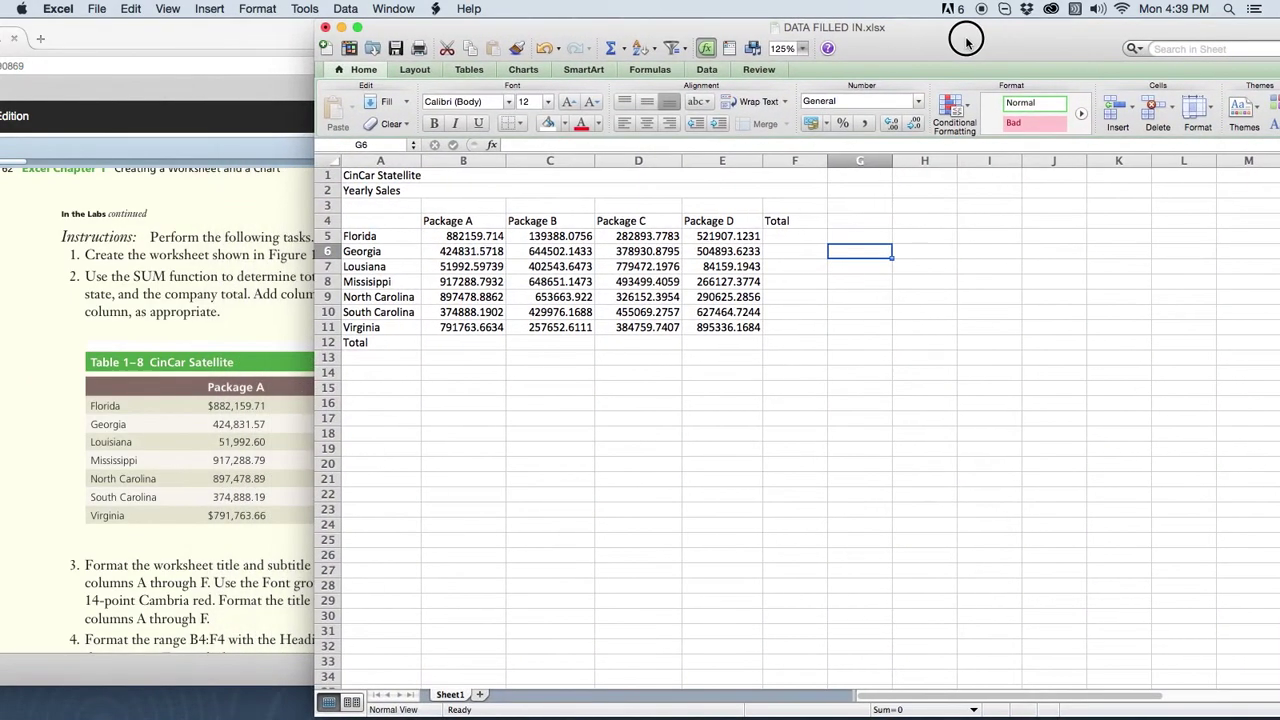
pyautogui.moveTo(458, 236); pyautogui.dragTo(735, 325)
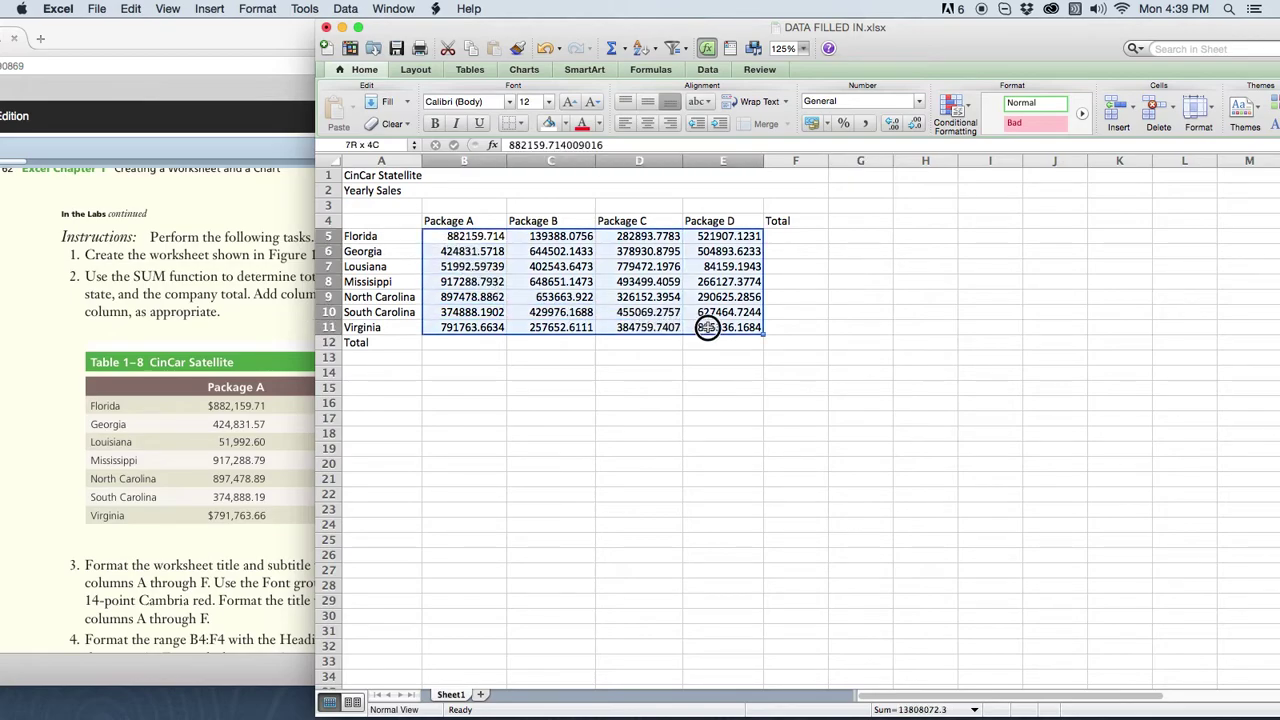
pyautogui.click(629, 396)
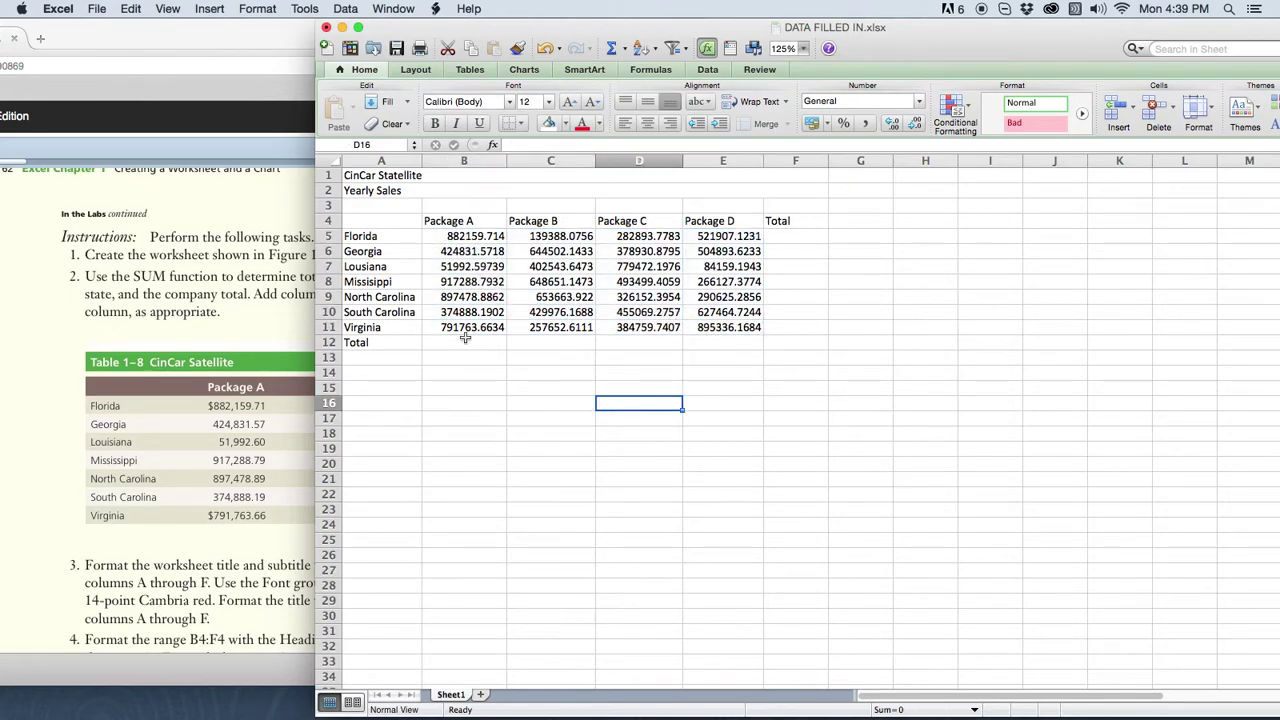
pyautogui.click(234, 487)
pyautogui.click(937, 412)
pyautogui.moveTo(749, 23); pyautogui.dragTo(762, 65)
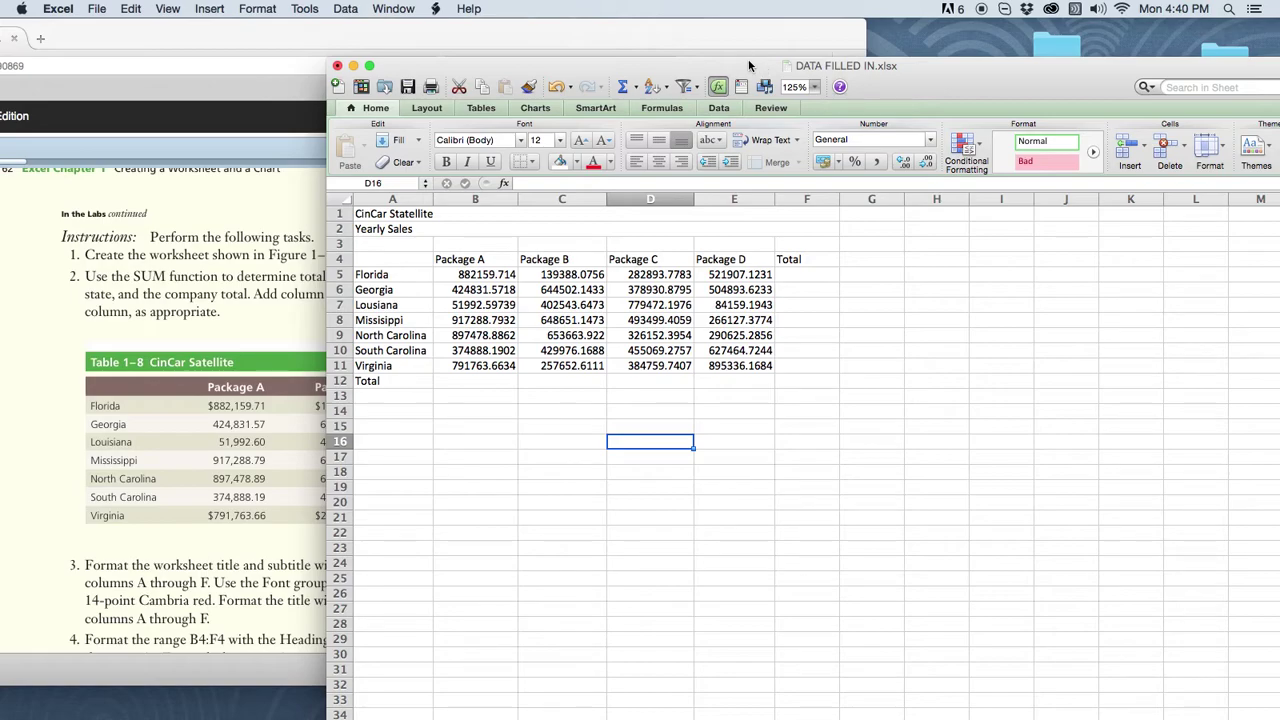
# Step: Switch to the textbook in Firefox and highlight "Use the SUM" in instruction 2 while reading it
pyautogui.click(82, 276)
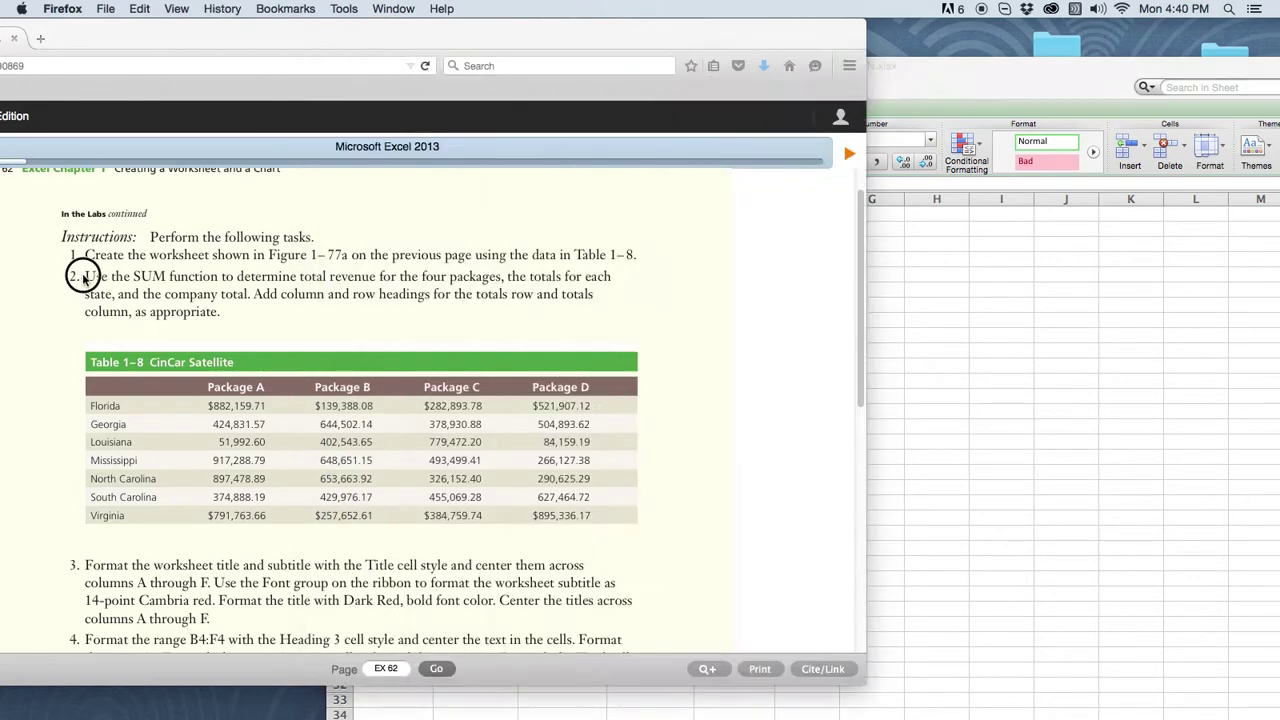
pyautogui.moveTo(82, 276); pyautogui.dragTo(165, 276)
pyautogui.click(237, 163)
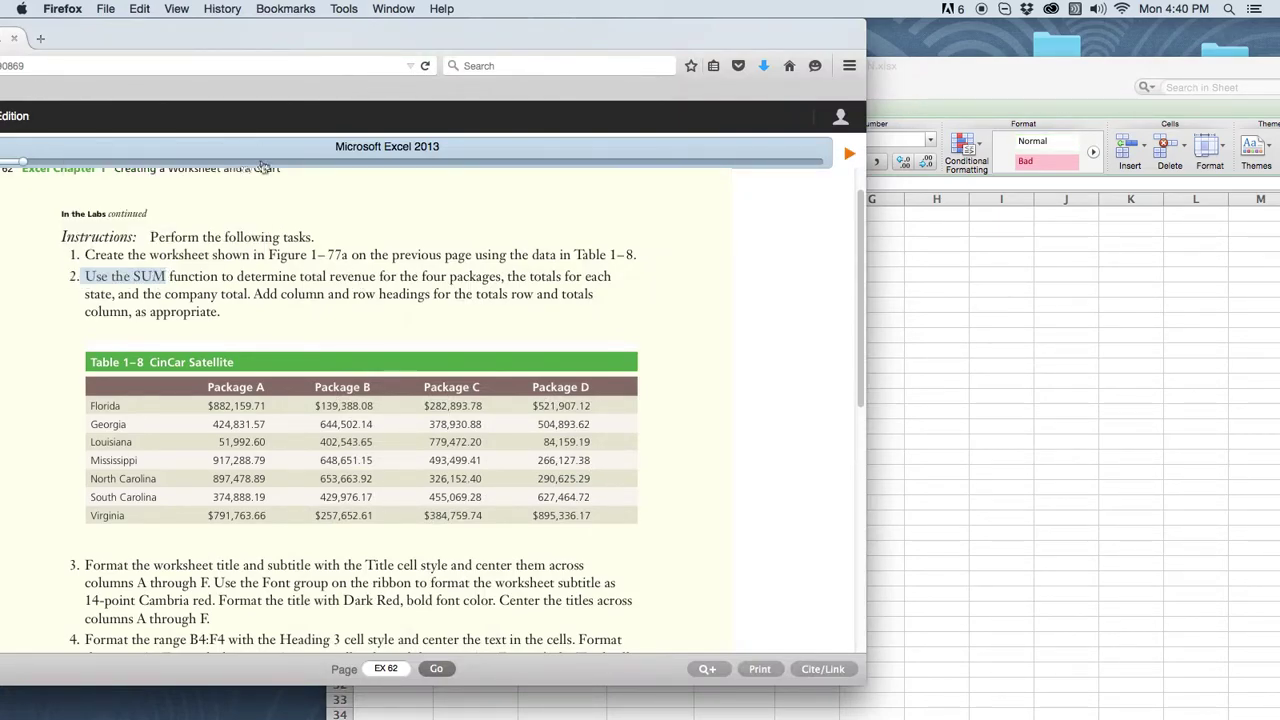
# Step: In DATA FILLED IN.xlsx, total the Package A sales B5:B11 with AutoSum's Sum into B12 and open the formula for inspection
pyautogui.click(966, 344)
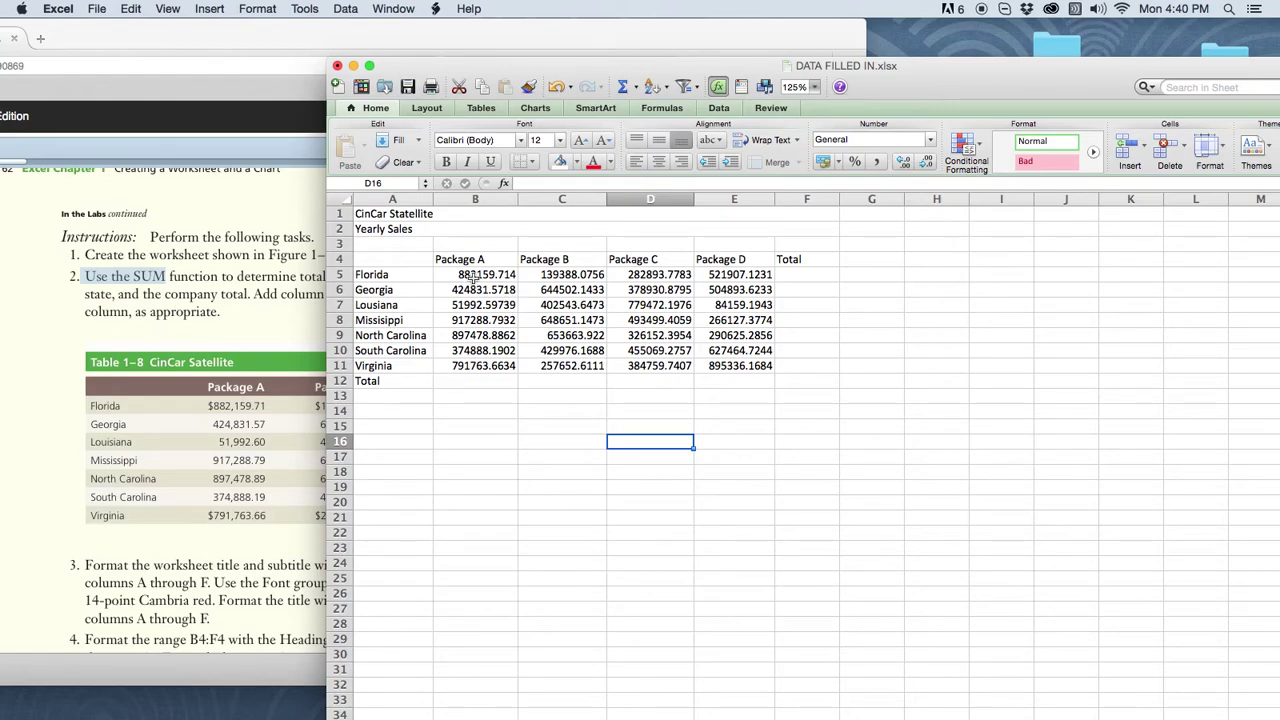
pyautogui.moveTo(468, 274); pyautogui.dragTo(467, 365)
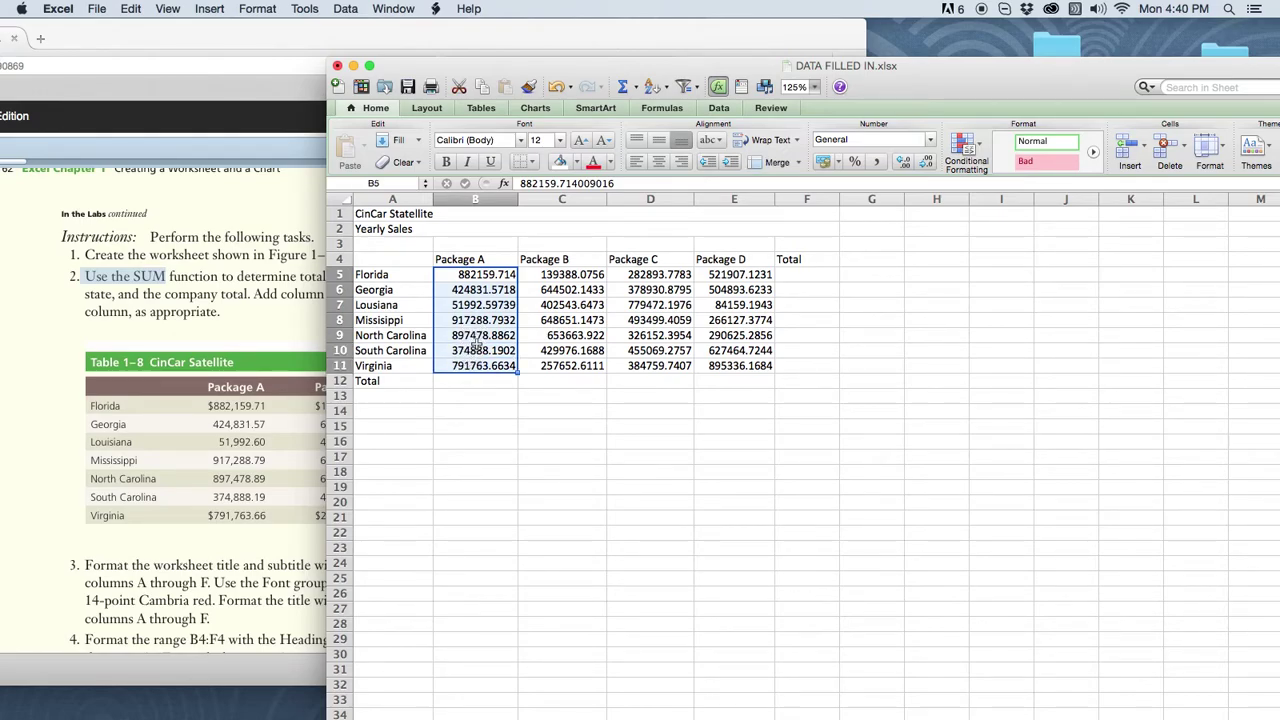
pyautogui.click(660, 108)
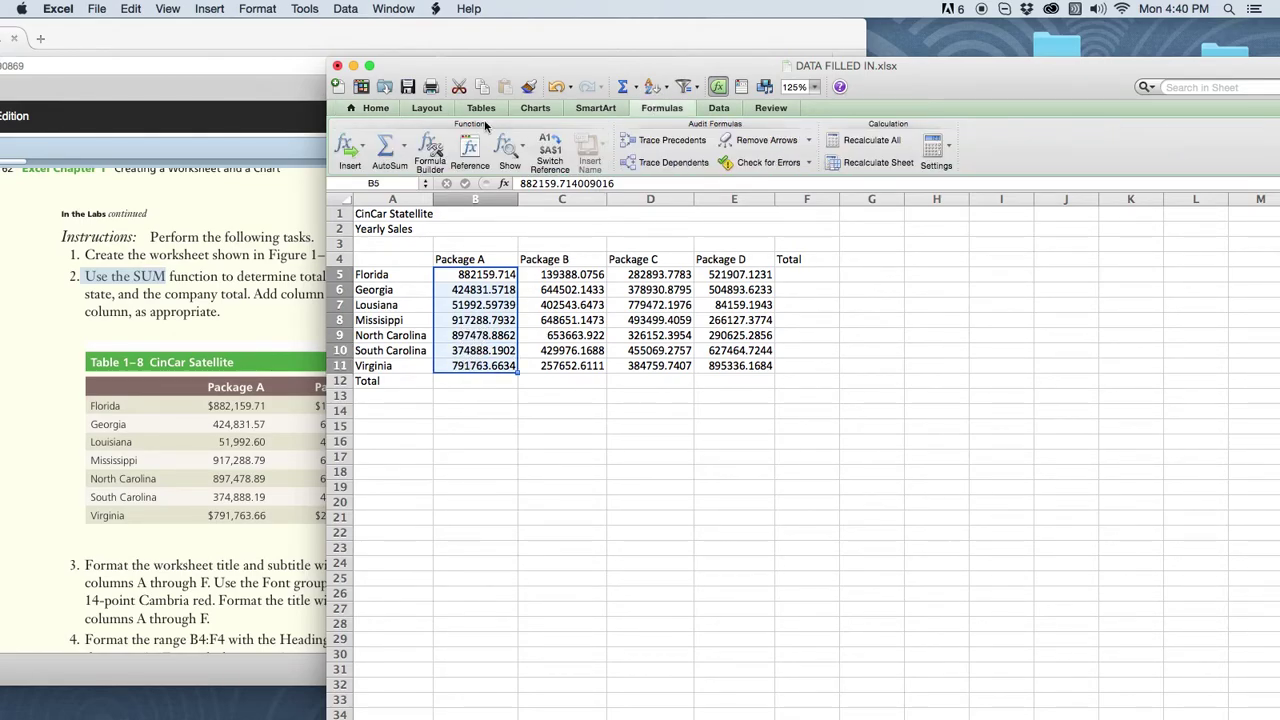
pyautogui.click(406, 149)
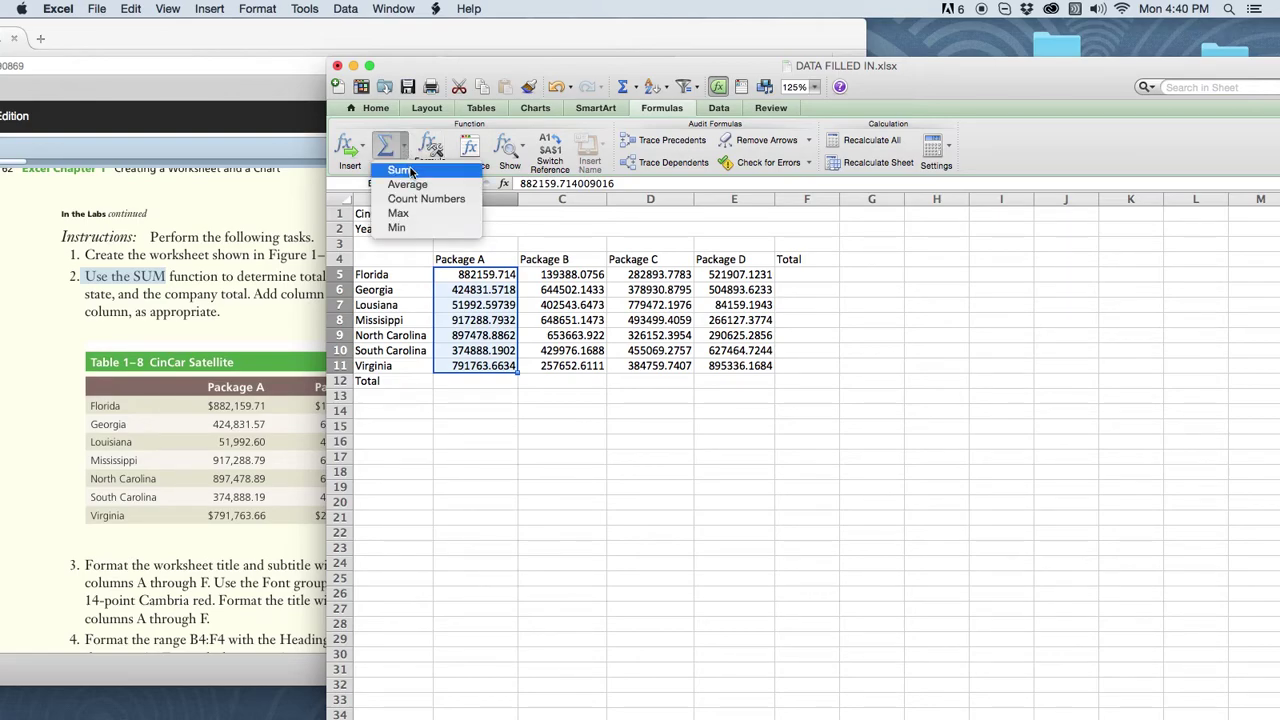
pyautogui.click(418, 172)
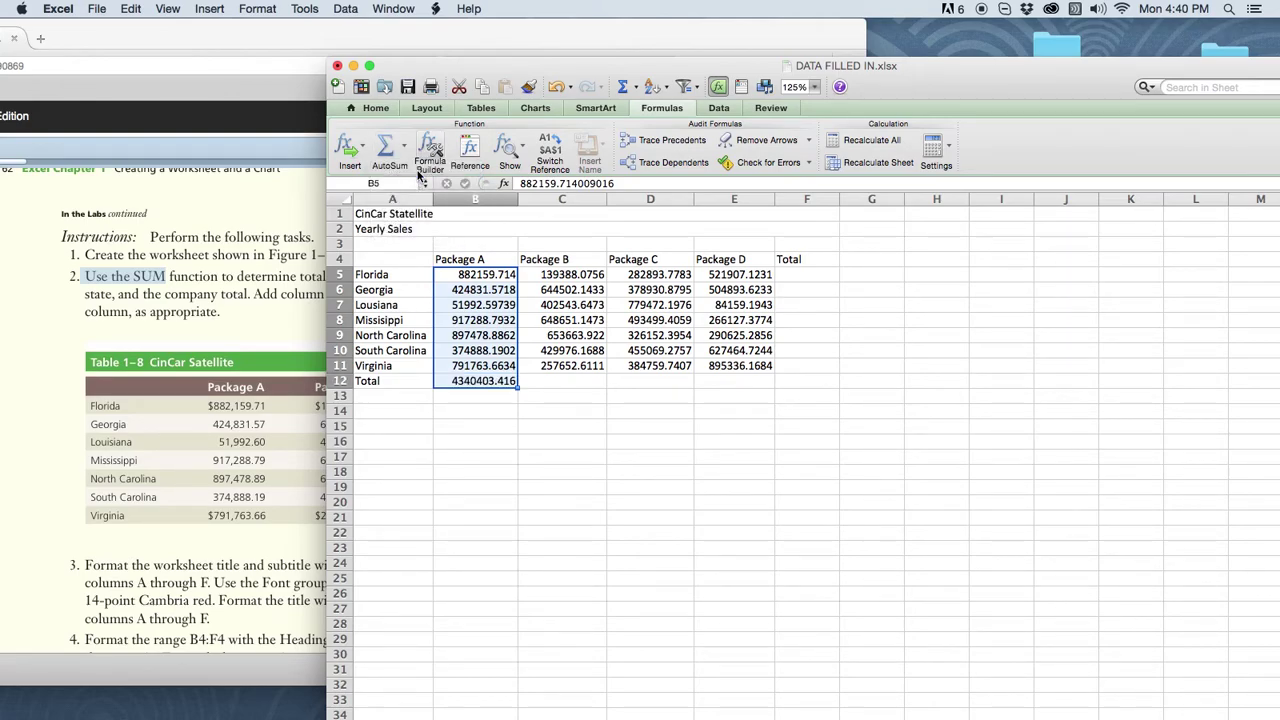
pyautogui.click(480, 382)
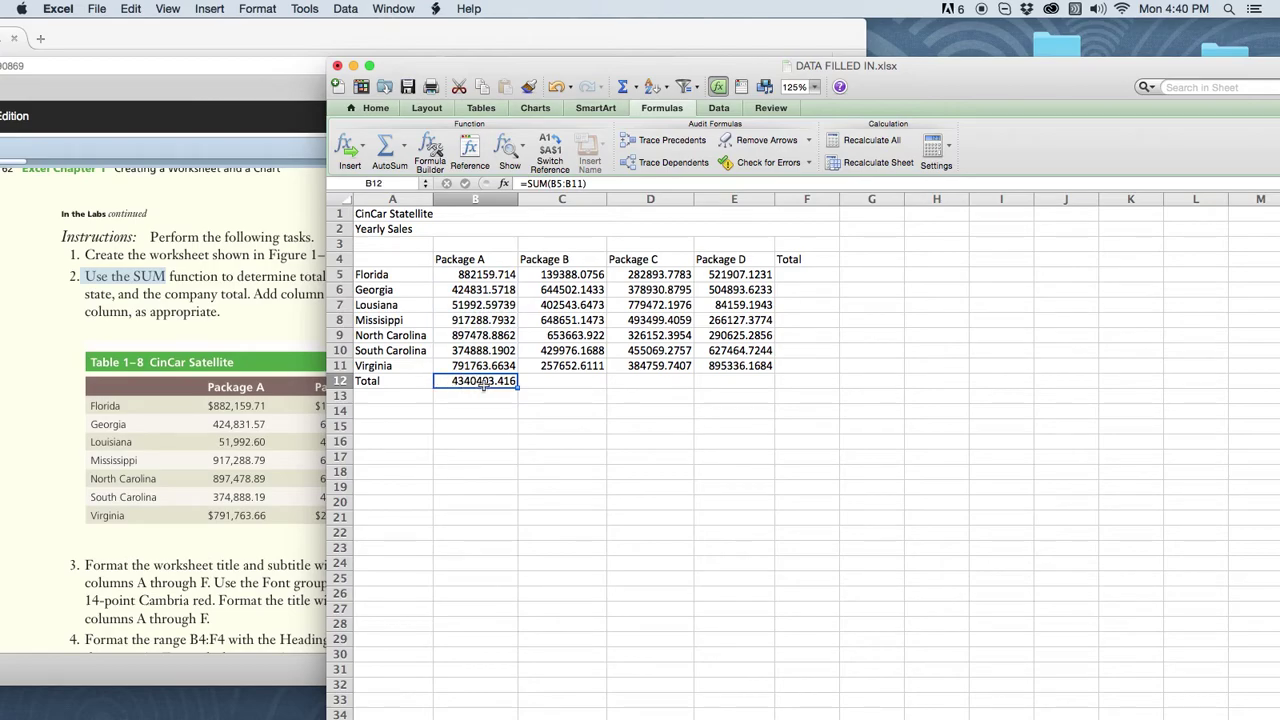
pyautogui.click(593, 182)
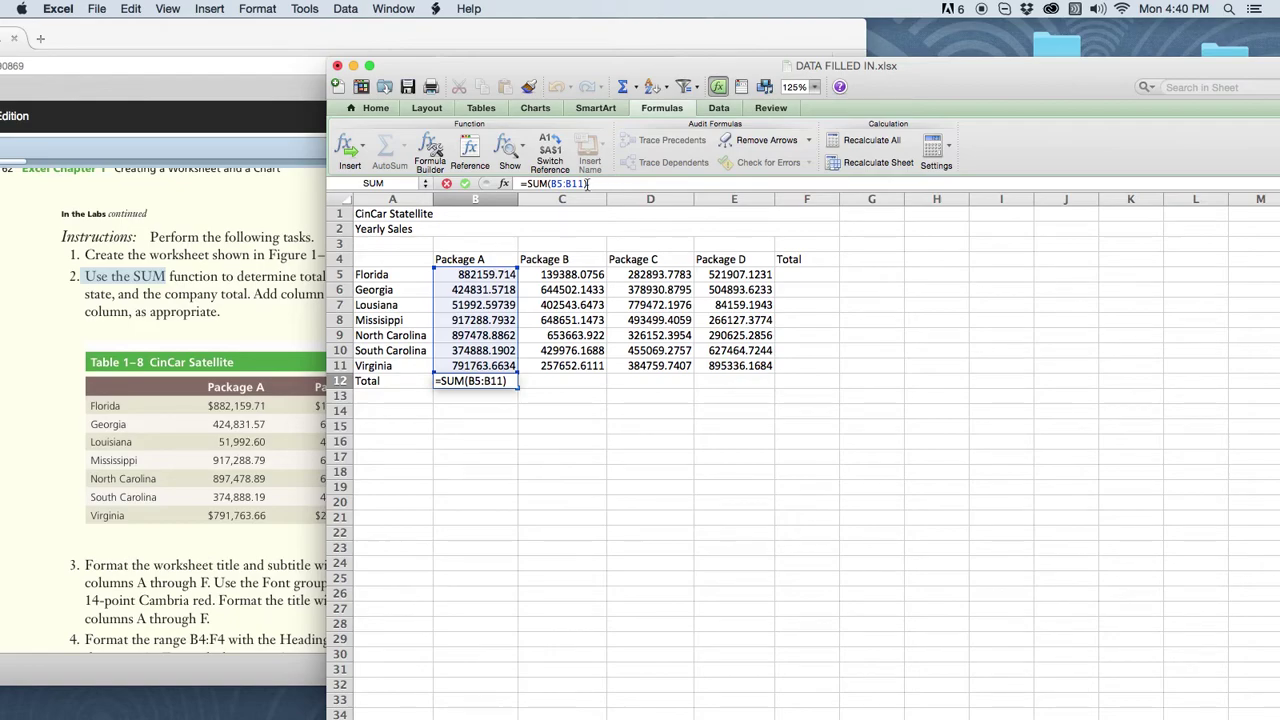
# Step: Accept the Package A total formula and use AutoSum's Sum to total Packages B, C and D, rows 5–11, into C12:E12
pyautogui.click(465, 185)
pyautogui.moveTo(543, 275); pyautogui.dragTo(548, 366)
pyautogui.click(404, 147)
pyautogui.click(404, 172)
pyautogui.moveTo(645, 275); pyautogui.dragTo(645, 366)
pyautogui.click(404, 147)
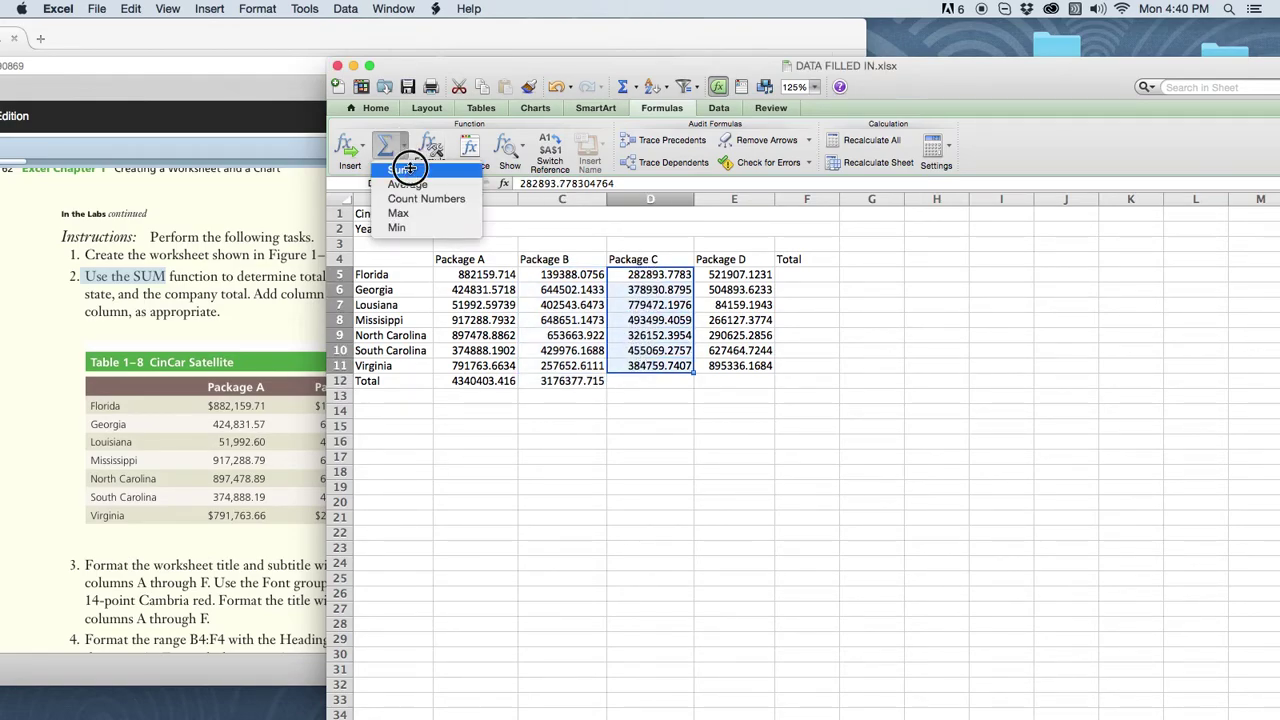
pyautogui.click(401, 171)
pyautogui.moveTo(727, 274); pyautogui.dragTo(745, 365)
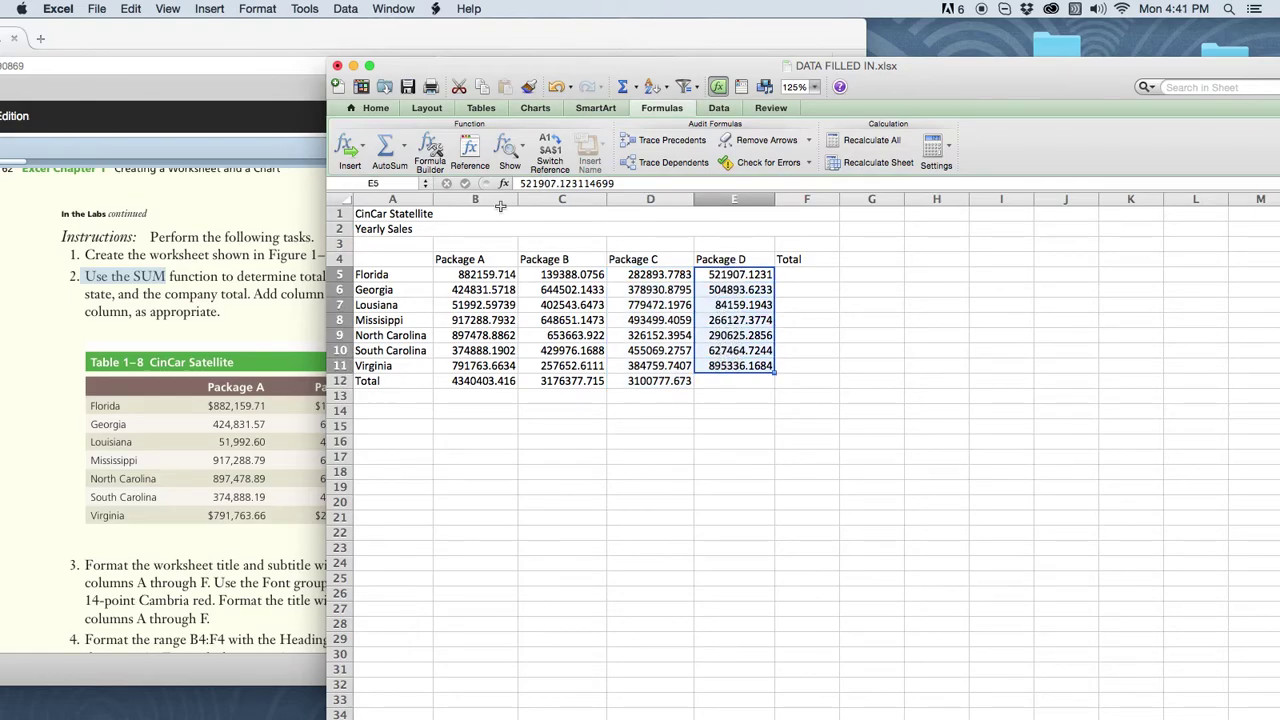
pyautogui.click(404, 147)
pyautogui.click(404, 172)
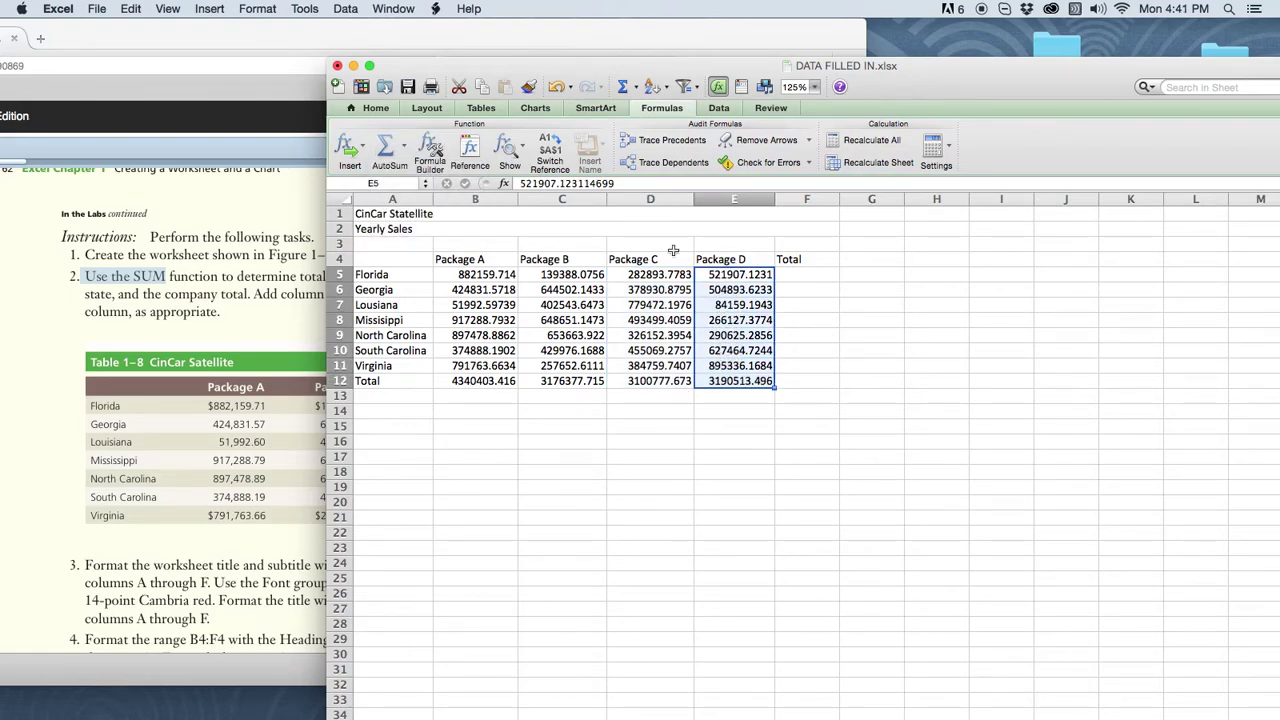
pyautogui.click(672, 424)
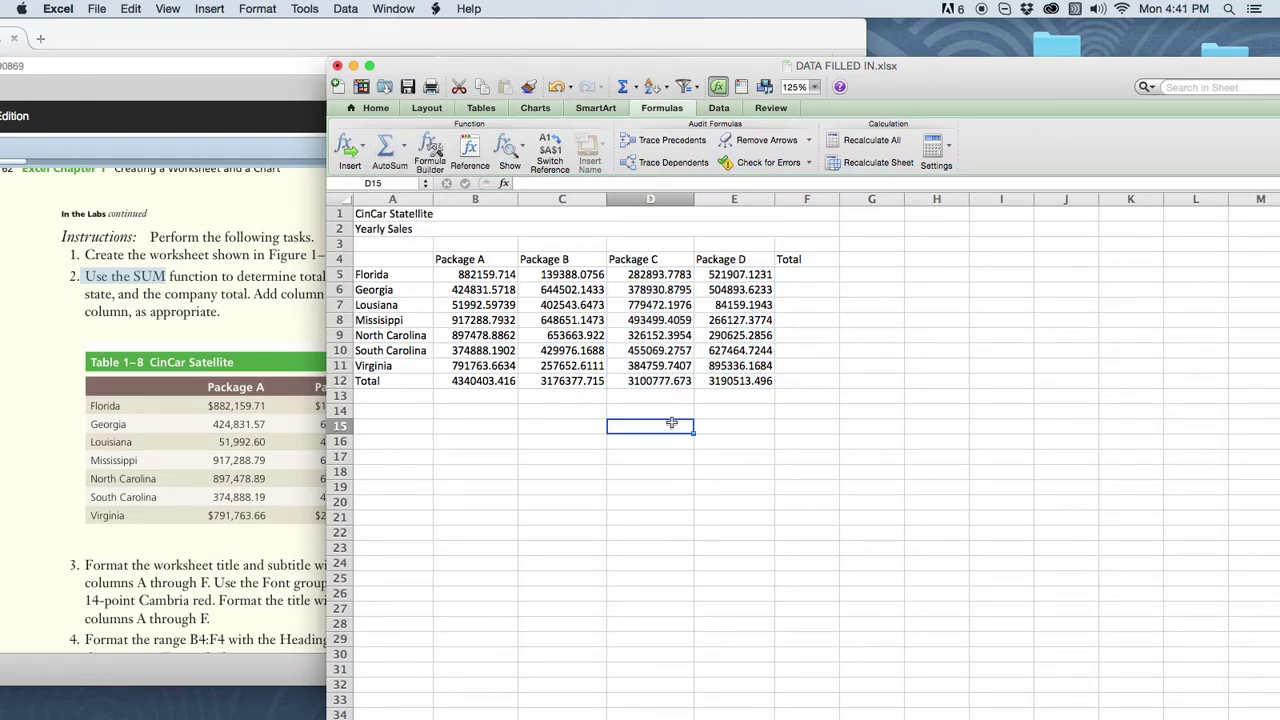
# Step: Total the Florida and Georgia sales, B5:E5 and B6:E6, with AutoSum's Sum into F5 and F6
pyautogui.click(462, 274)
pyautogui.moveTo(462, 274); pyautogui.dragTo(728, 274)
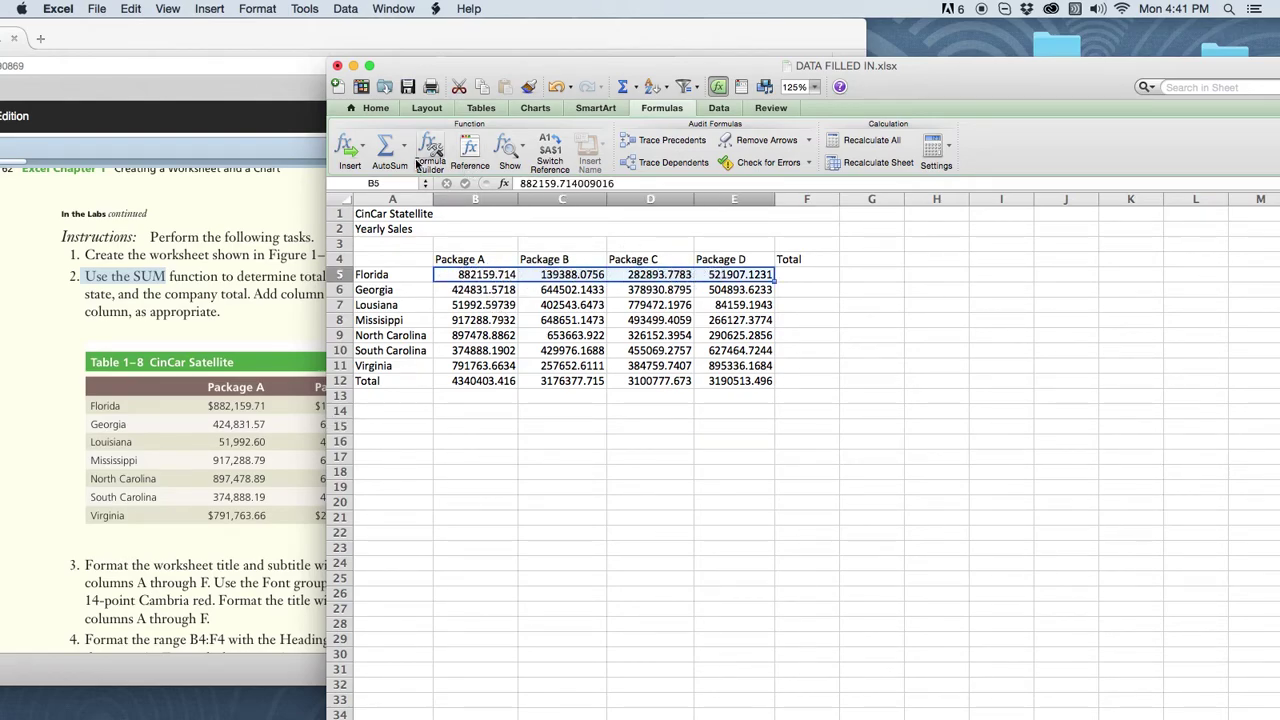
pyautogui.click(403, 146)
pyautogui.click(400, 170)
pyautogui.moveTo(462, 289); pyautogui.dragTo(735, 289)
pyautogui.click(403, 146)
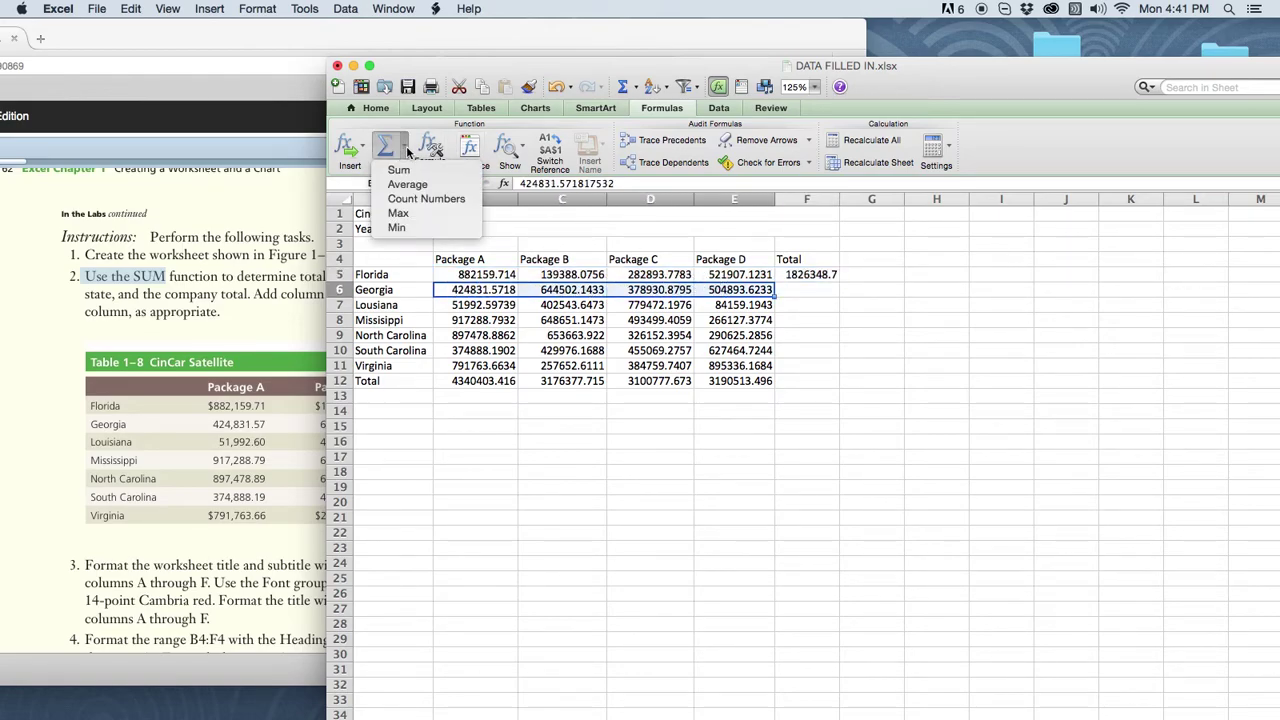
pyautogui.click(398, 169)
# Step: Total the Louisiana and Mississippi sales, B7:E7 and B8:E8, with AutoSum's Sum into F7 and F8
pyautogui.click(452, 304)
pyautogui.moveTo(452, 304); pyautogui.dragTo(745, 304)
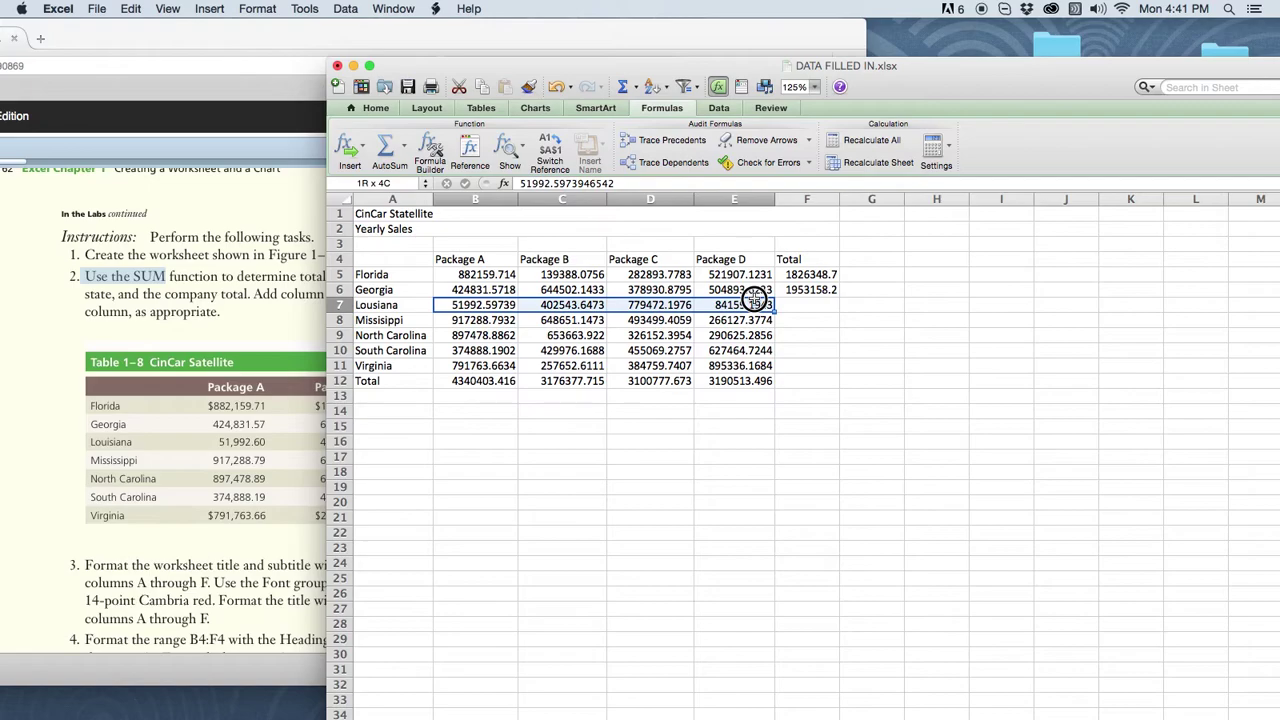
pyautogui.click(403, 147)
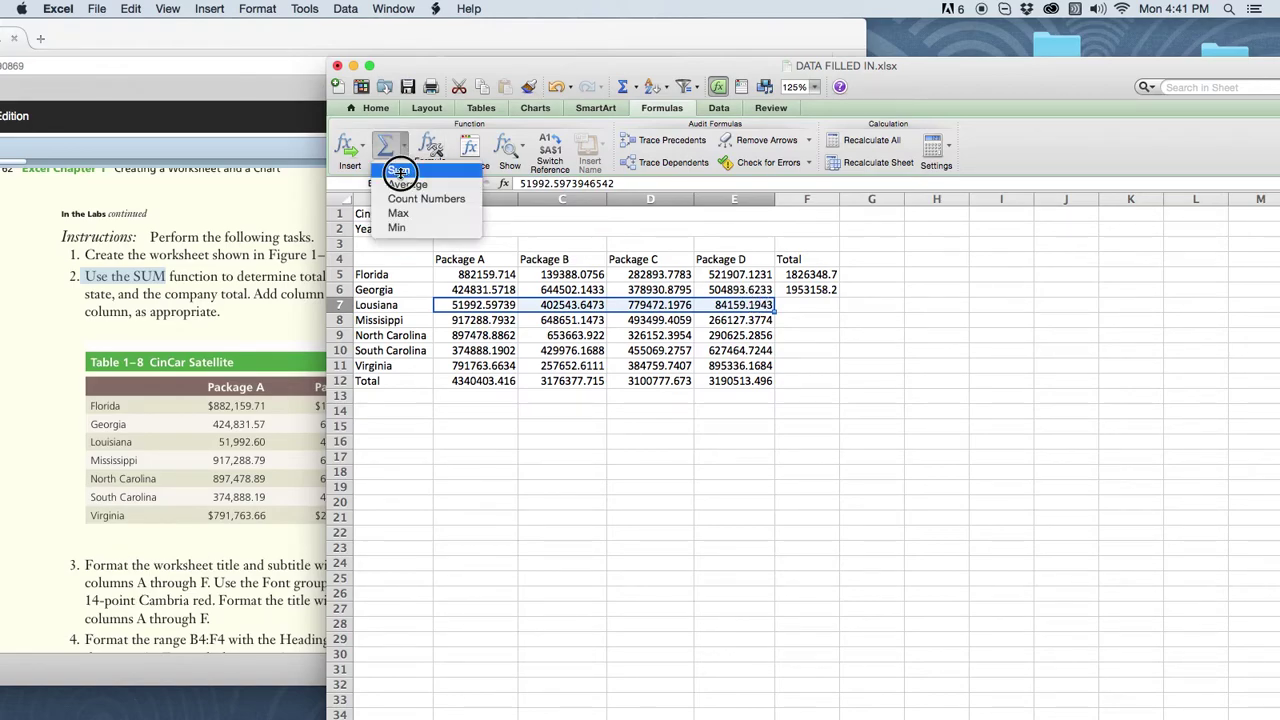
pyautogui.click(398, 169)
pyautogui.moveTo(452, 319); pyautogui.dragTo(745, 320)
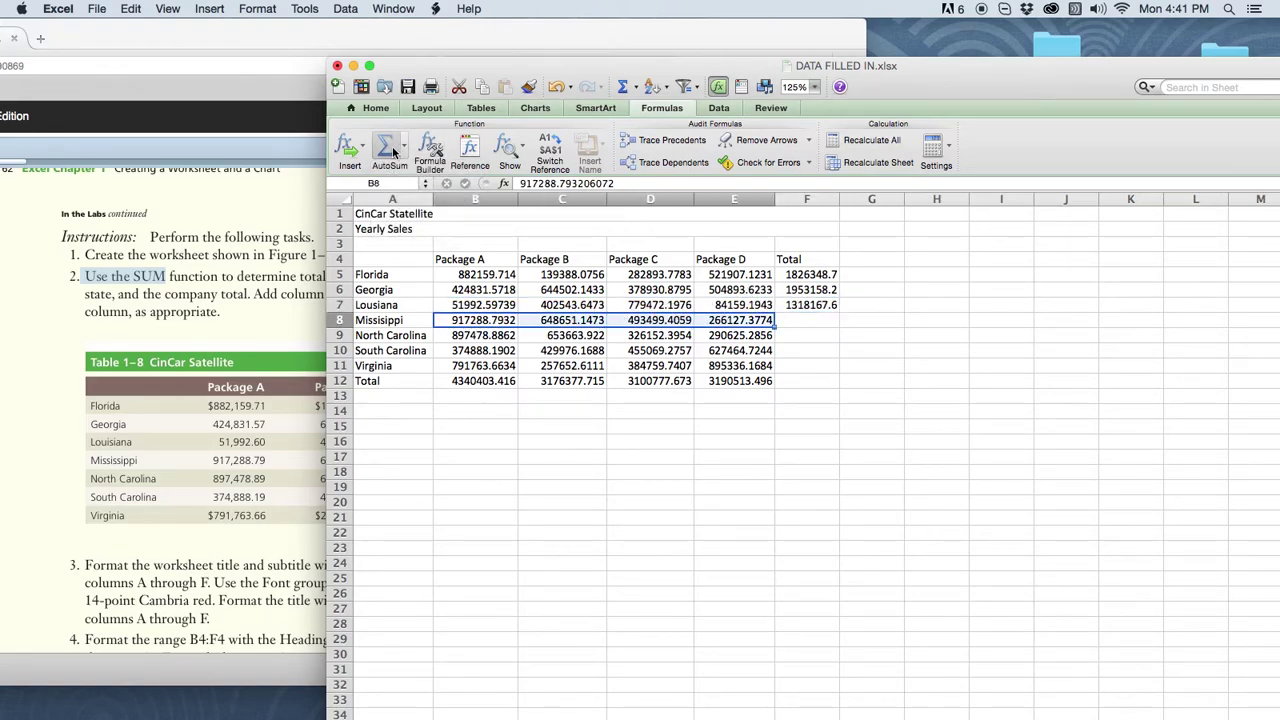
pyautogui.click(403, 147)
pyautogui.click(398, 170)
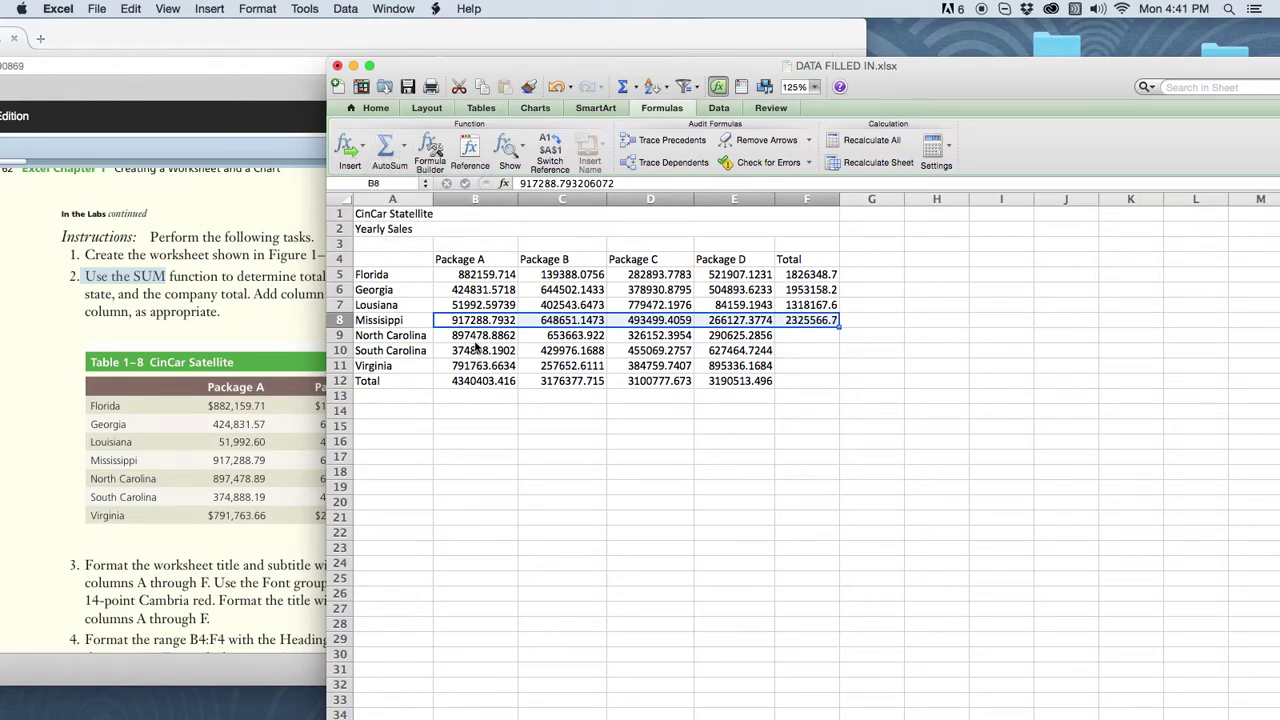
# Step: Total the North Carolina, South Carolina and Virginia sales, rows 9–11 of columns B–E, with AutoSum's Sum into F9:F11
pyautogui.moveTo(462, 335); pyautogui.dragTo(708, 333)
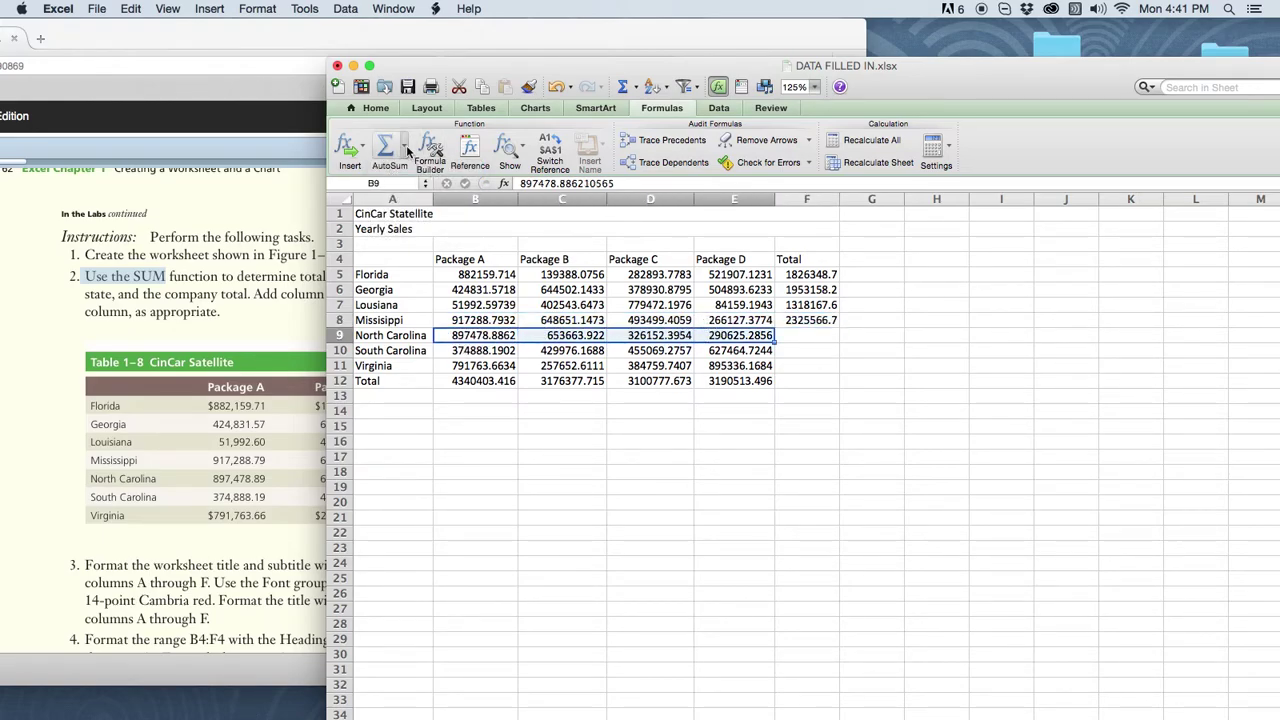
pyautogui.click(403, 147)
pyautogui.click(398, 170)
pyautogui.moveTo(462, 350); pyautogui.dragTo(740, 350)
pyautogui.click(400, 145)
pyautogui.click(398, 170)
pyautogui.moveTo(456, 366); pyautogui.dragTo(733, 350)
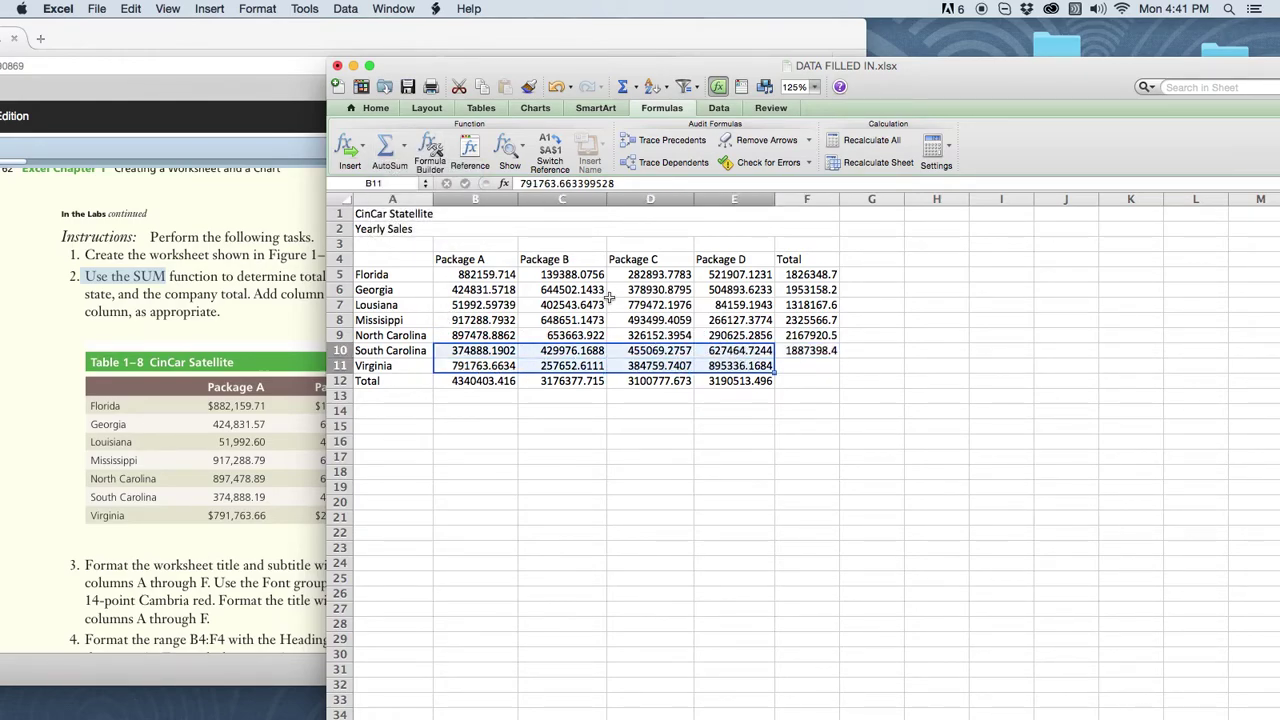
pyautogui.moveTo(463, 368); pyautogui.dragTo(716, 366)
pyautogui.click(400, 145)
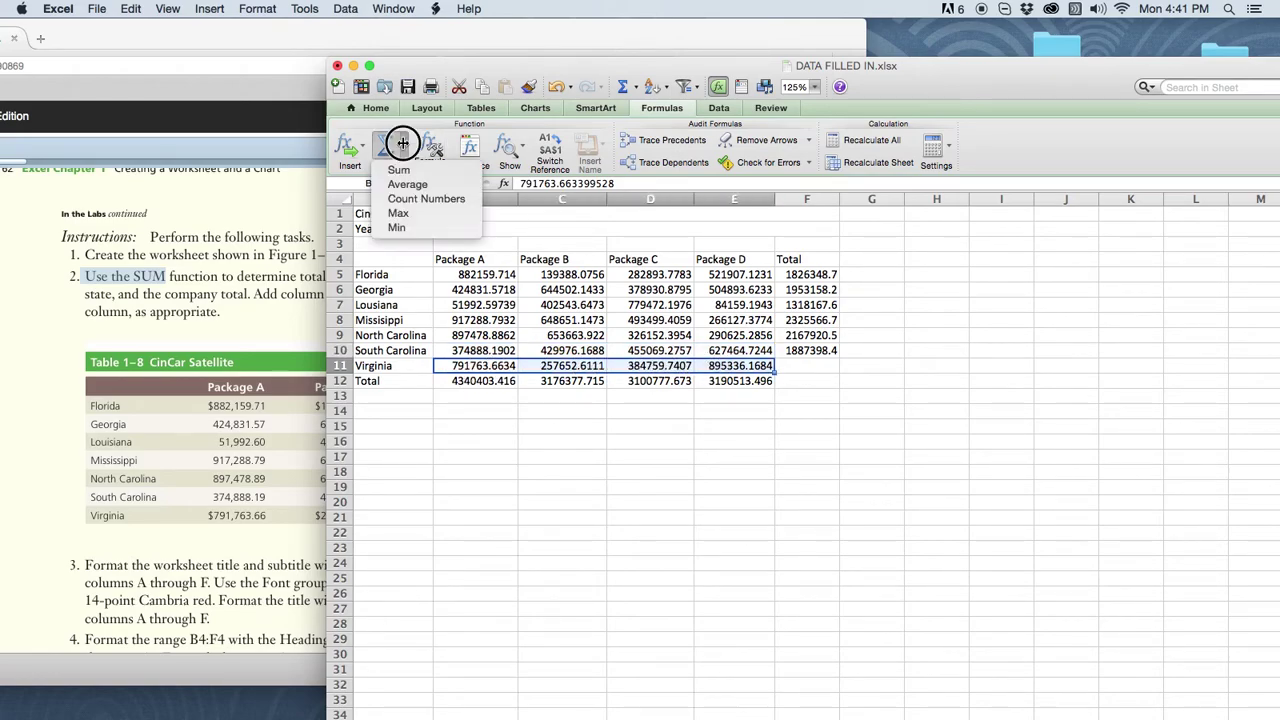
pyautogui.click(394, 170)
pyautogui.click(810, 396)
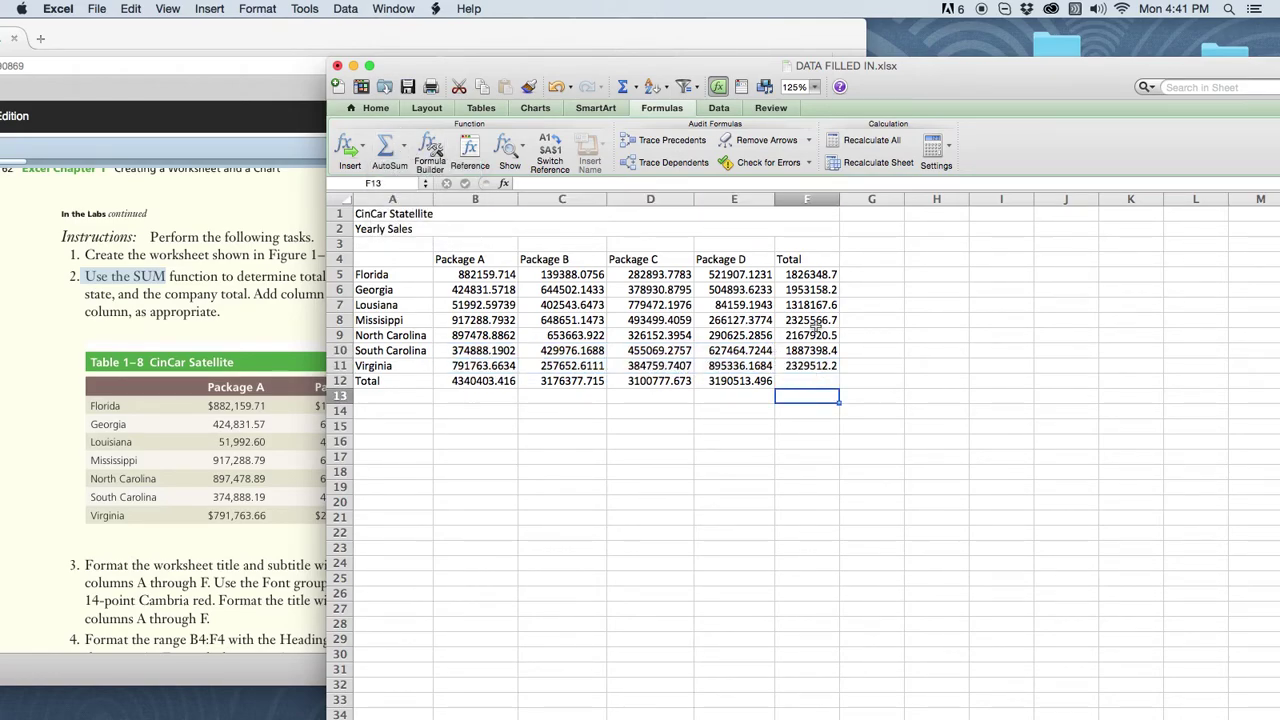
# Step: Add up the state totals F5:F11 with AutoSum's Sum to put the company total in F12
pyautogui.click(810, 276)
pyautogui.moveTo(810, 280); pyautogui.dragTo(815, 366)
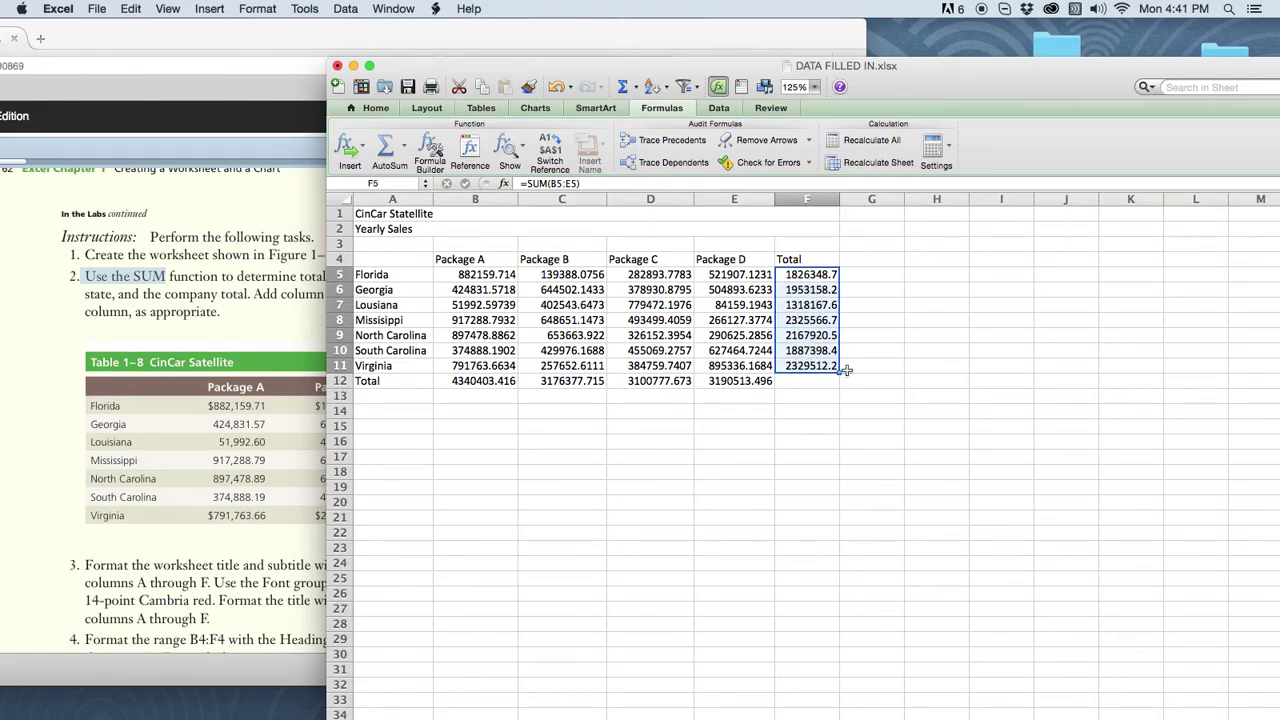
pyautogui.click(400, 147)
pyautogui.click(399, 170)
pyautogui.click(690, 441)
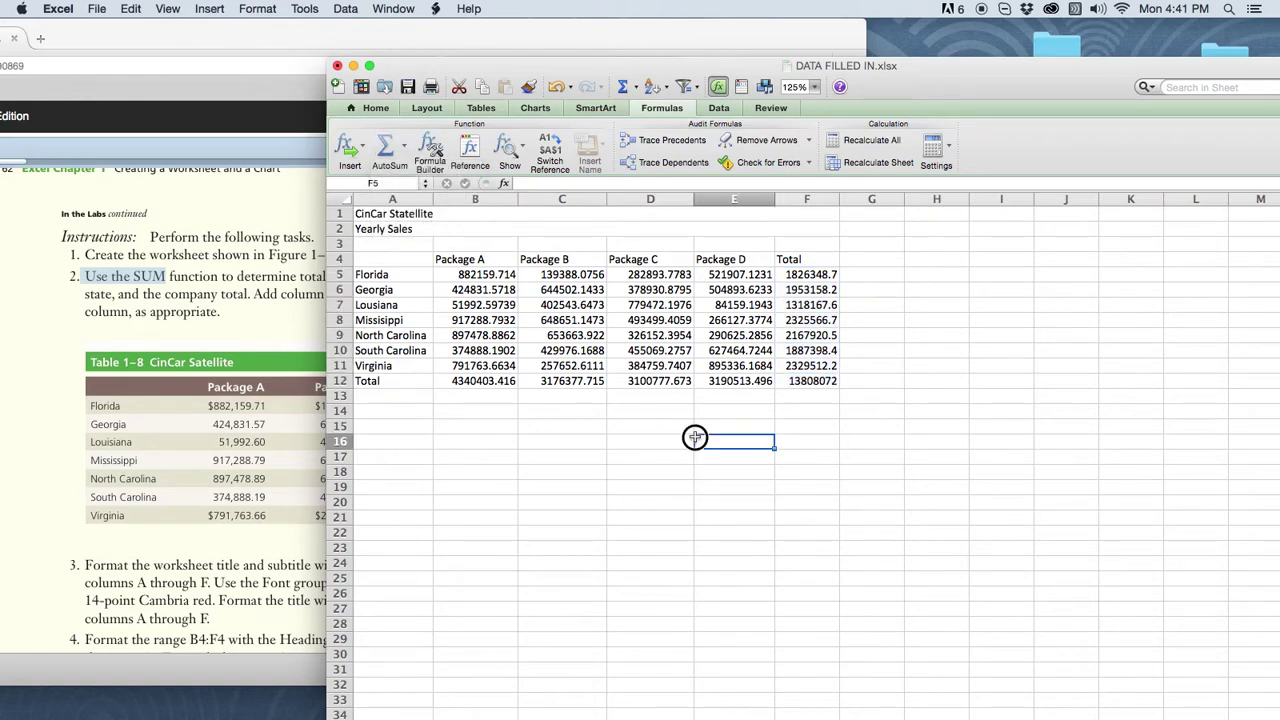
# Step: Switch to the textbook in Firefox and highlight the start of instruction 3 about formatting the worksheet title and subtitle
pyautogui.click(200, 305)
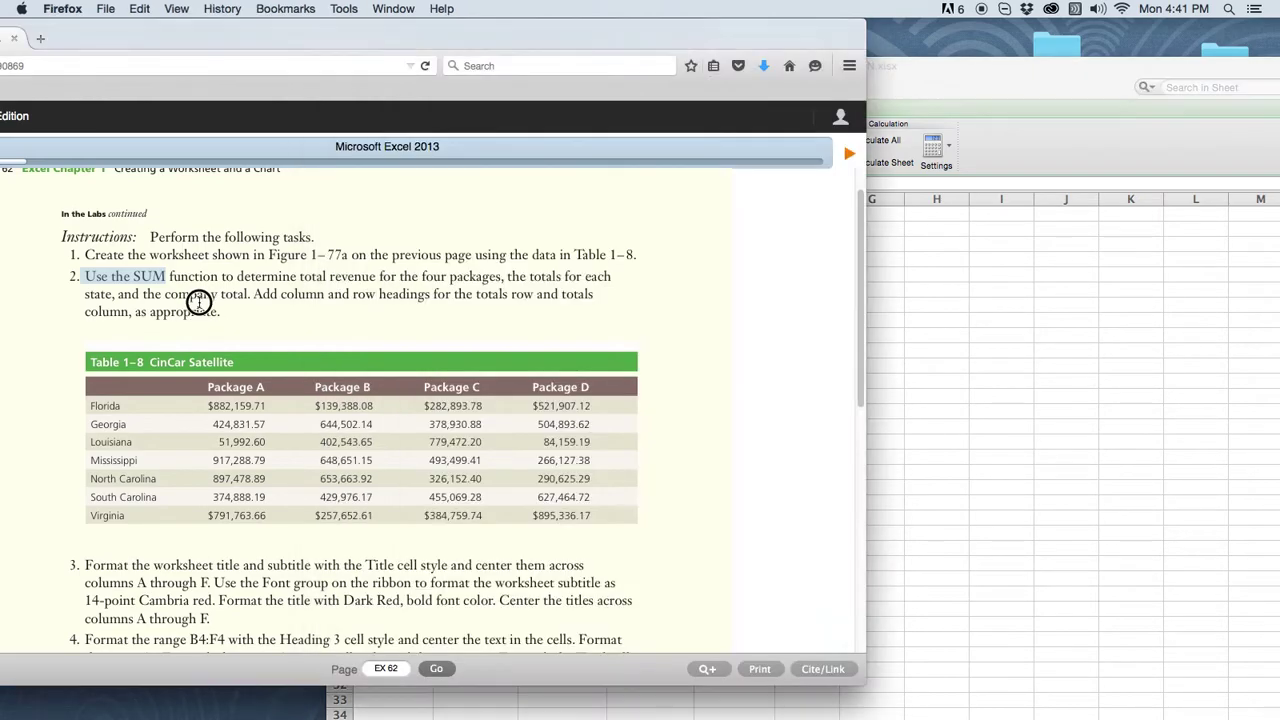
pyautogui.click(81, 275)
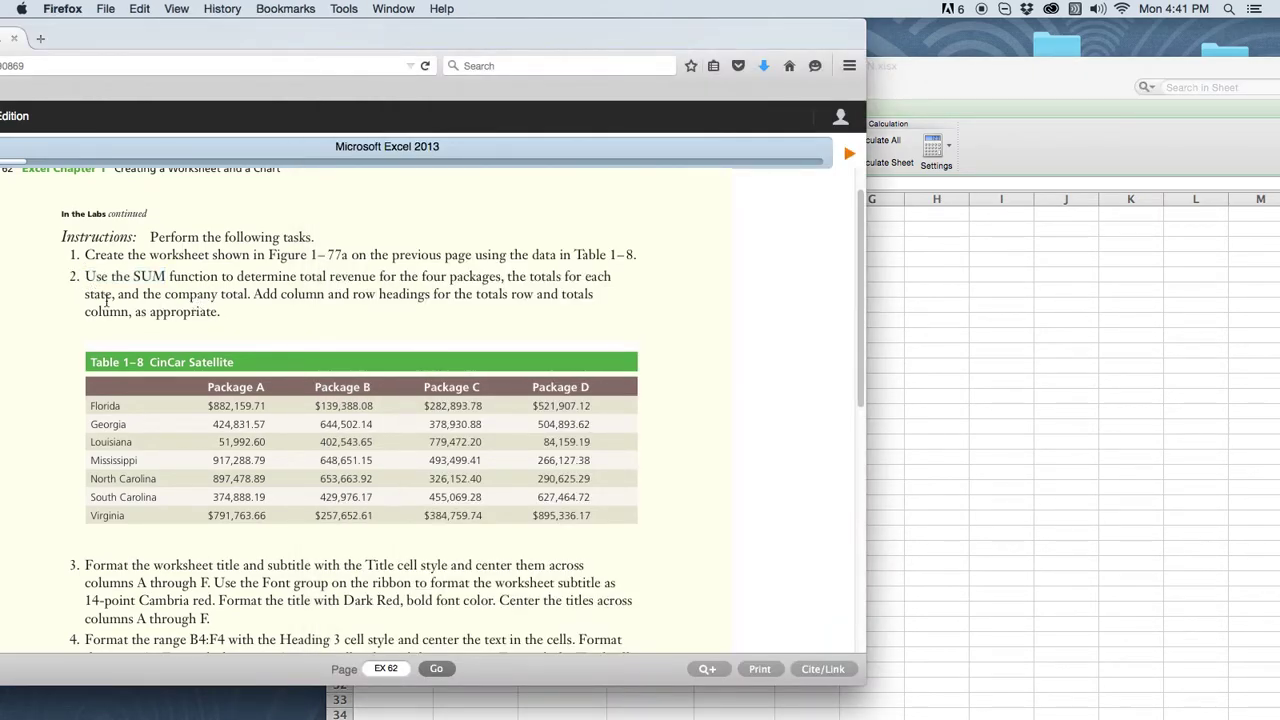
pyautogui.scroll(-5, 103, 298)
pyautogui.scroll(-1, 114, 309)
pyautogui.moveTo(83, 300); pyautogui.dragTo(425, 300)
# Step: Return to Excel, select title cell A1, dismiss the textbook's note pop-up and arrange both windows so instruction 3 stays readable
pyautogui.click(1094, 354)
pyautogui.moveTo(728, 59); pyautogui.dragTo(822, 83)
pyautogui.click(521, 240)
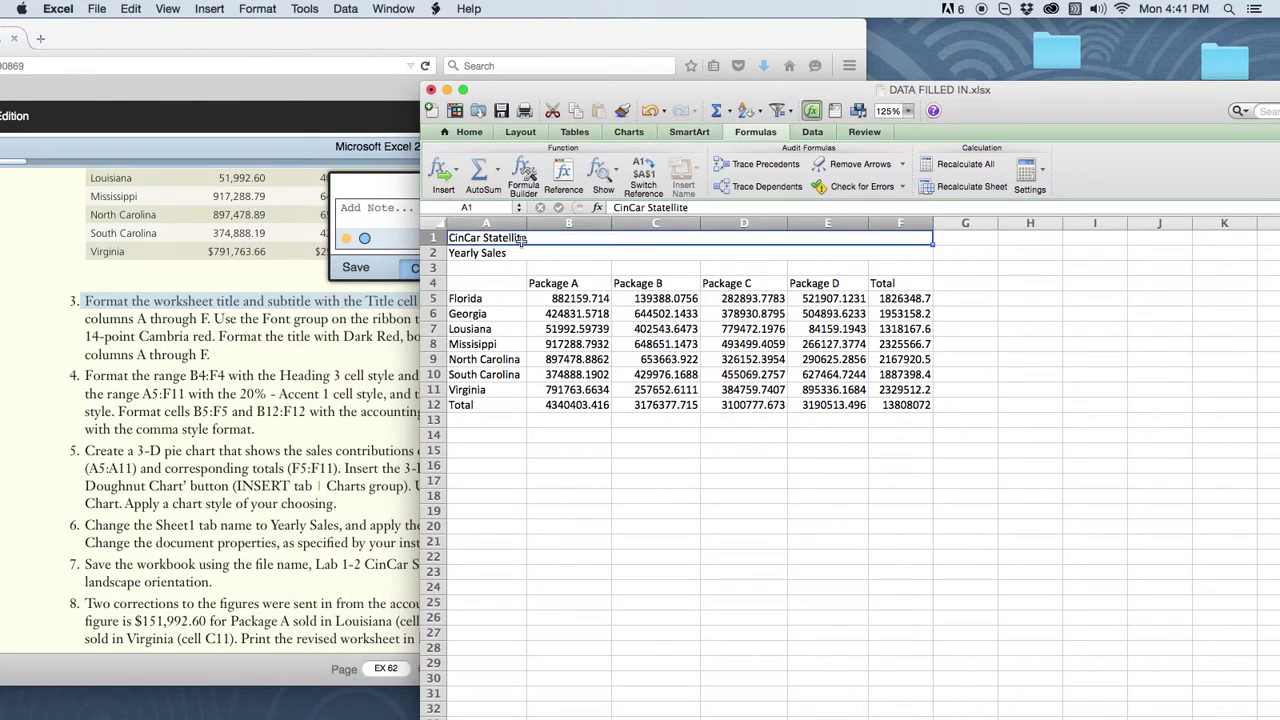
pyautogui.click(396, 212)
pyautogui.click(489, 185)
pyautogui.moveTo(667, 42); pyautogui.dragTo(614, 28)
pyautogui.click(858, 234)
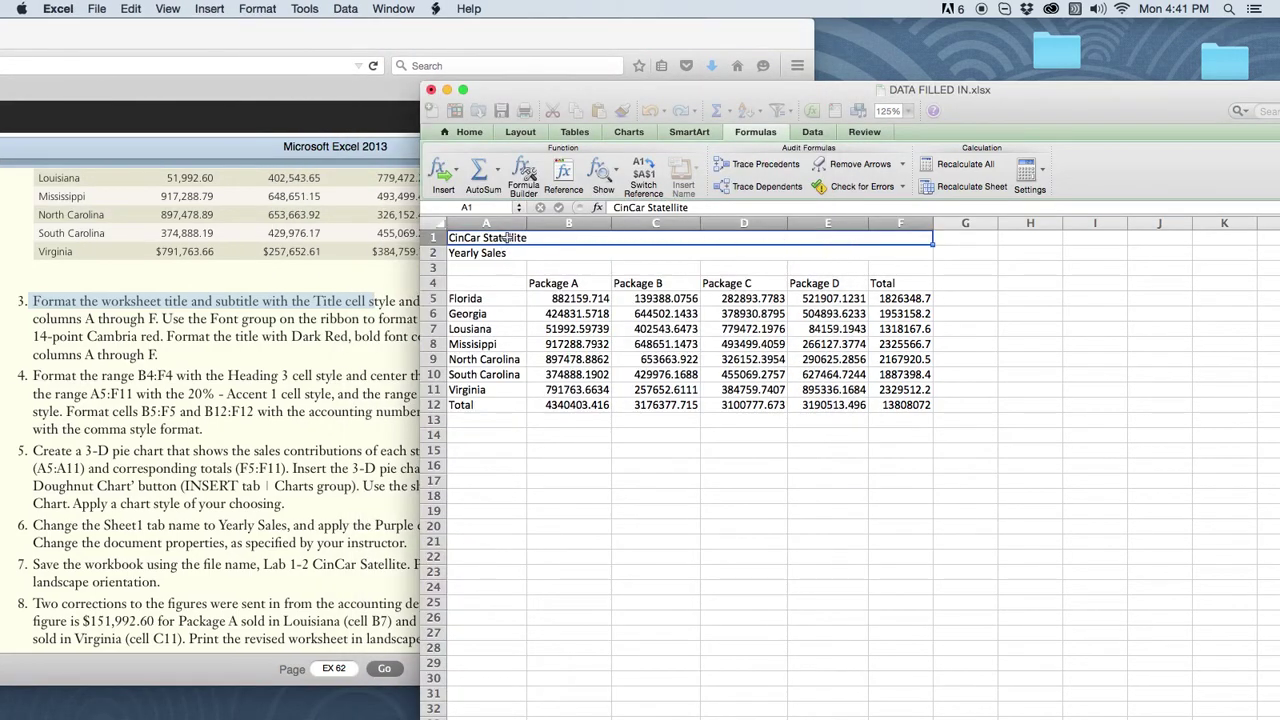
# Step: Format the worksheet title in A1 at 14 points in red, centered and bold
pyautogui.click(467, 132)
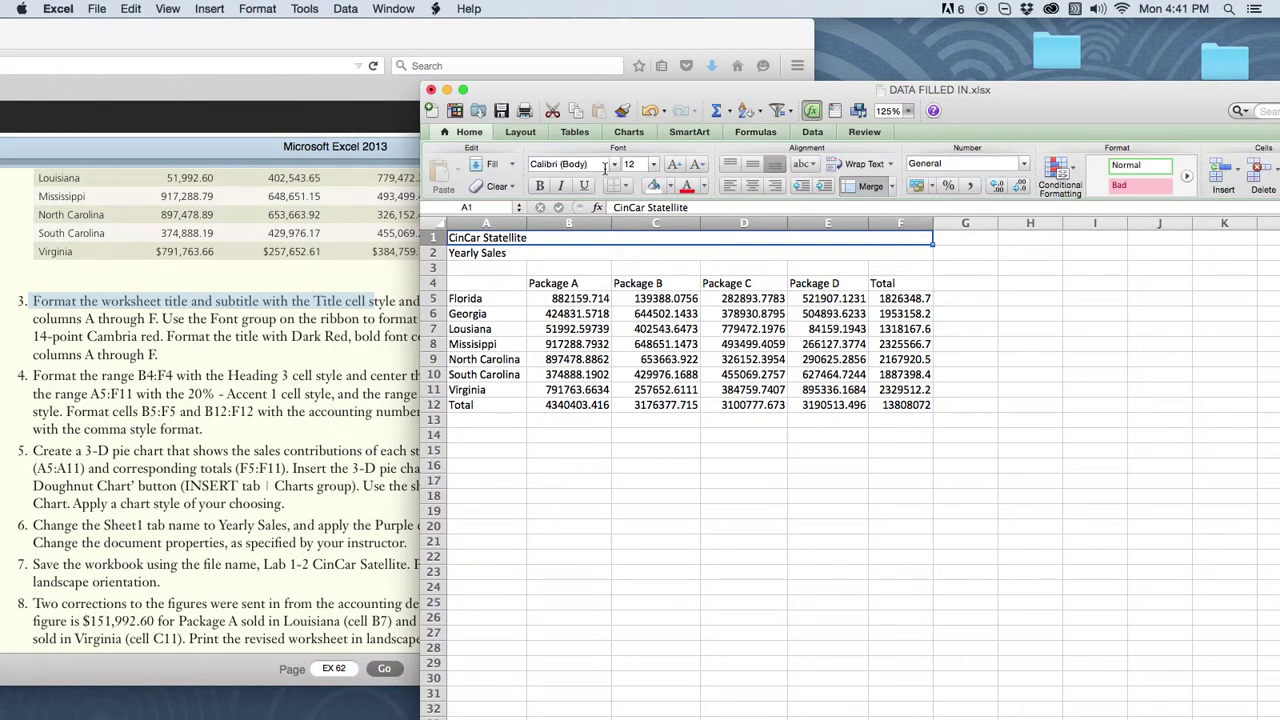
pyautogui.click(655, 165)
pyautogui.click(645, 259)
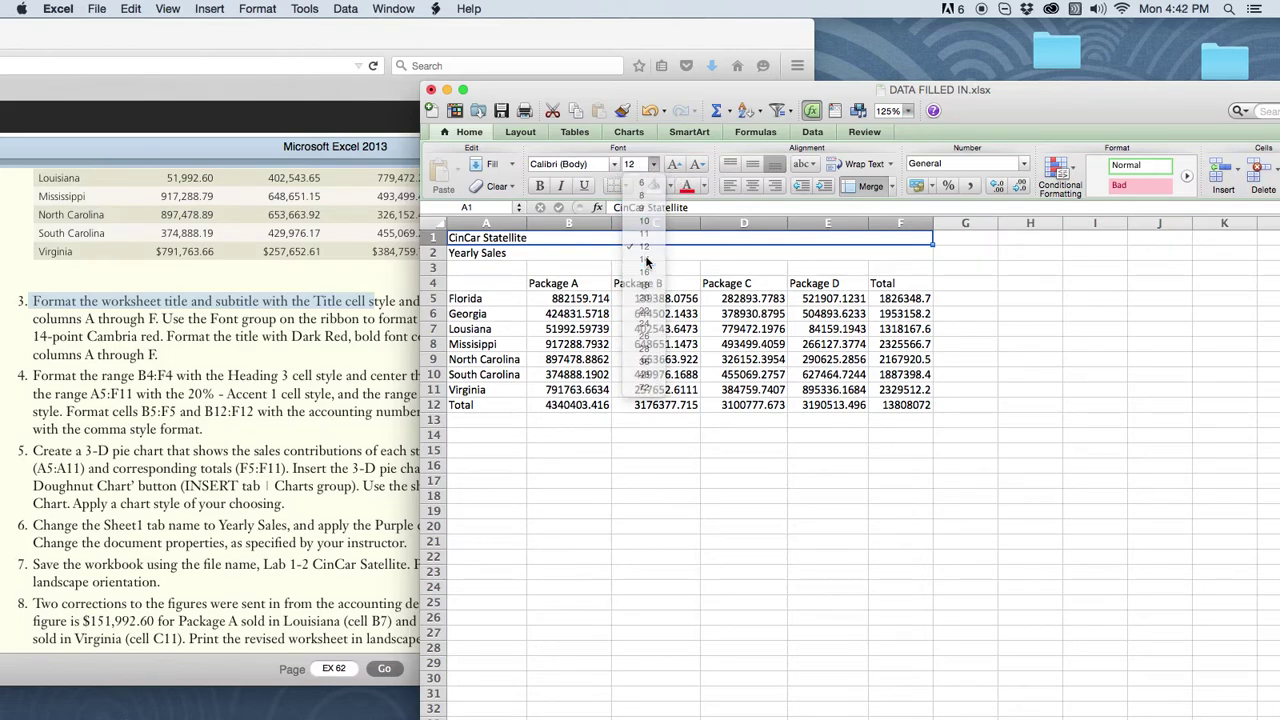
pyautogui.click(686, 187)
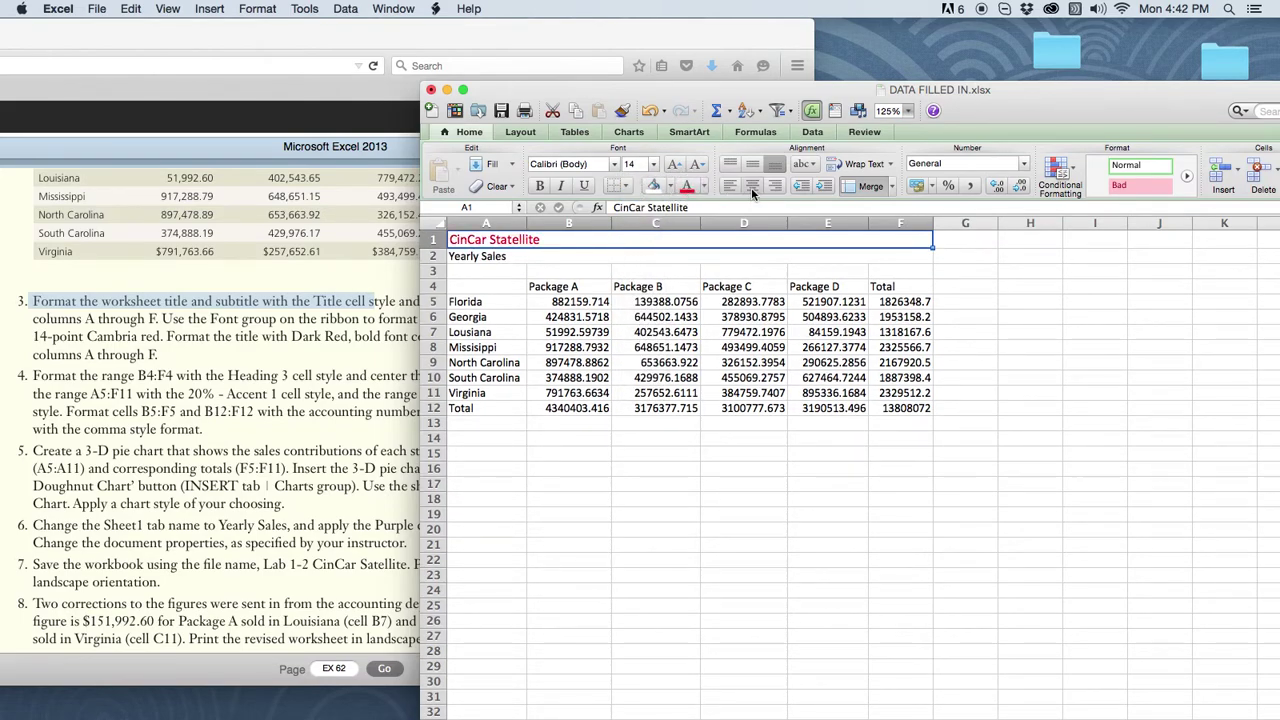
pyautogui.click(751, 187)
pyautogui.click(541, 190)
# Step: Color the Yearly Sales subtitle in A2 red and center it
pyautogui.click(496, 256)
pyautogui.click(686, 188)
pyautogui.click(749, 186)
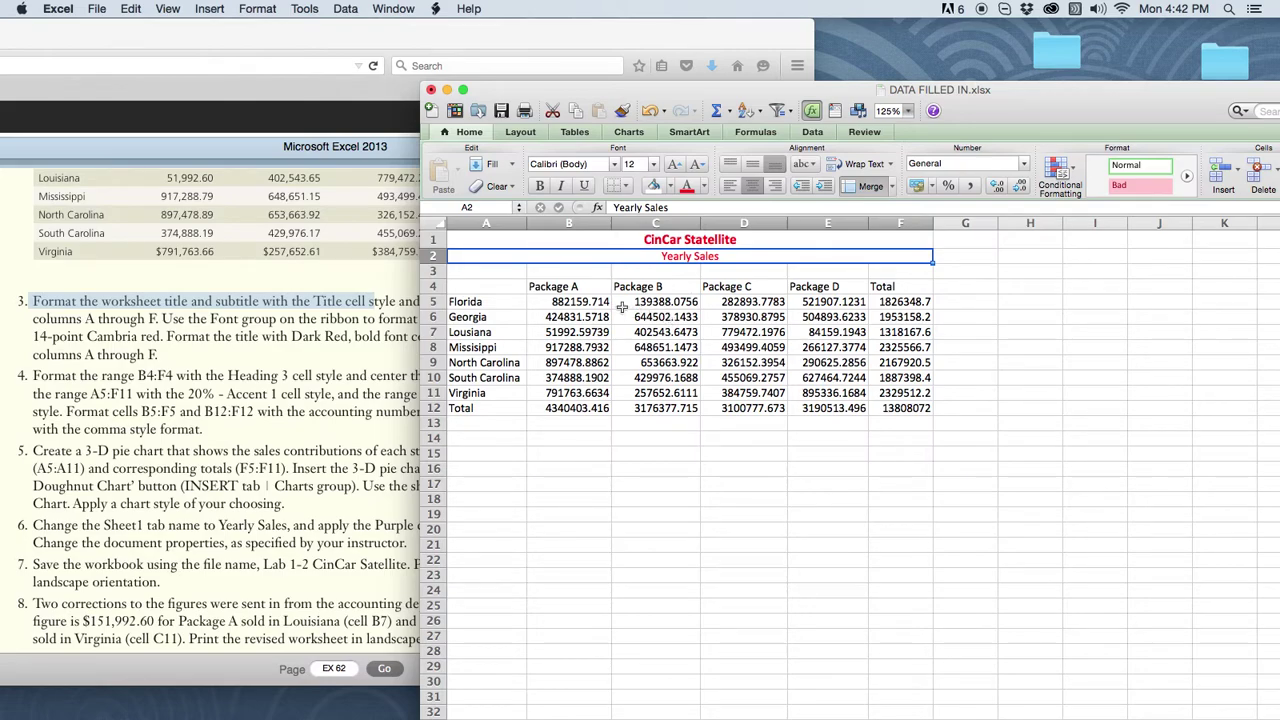
# Step: Check the title formatting against instruction 3 in the Firefox textbook, read instruction 4 and return to Excel
pyautogui.click(305, 338)
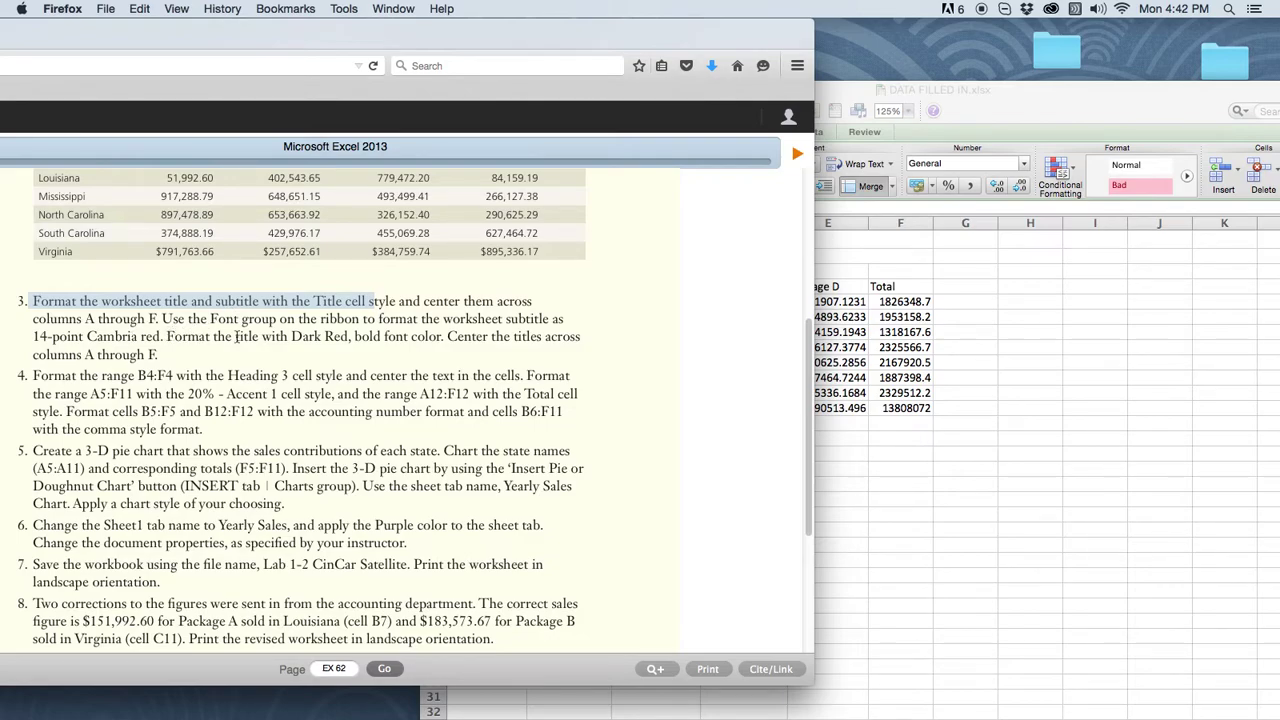
pyautogui.click(954, 344)
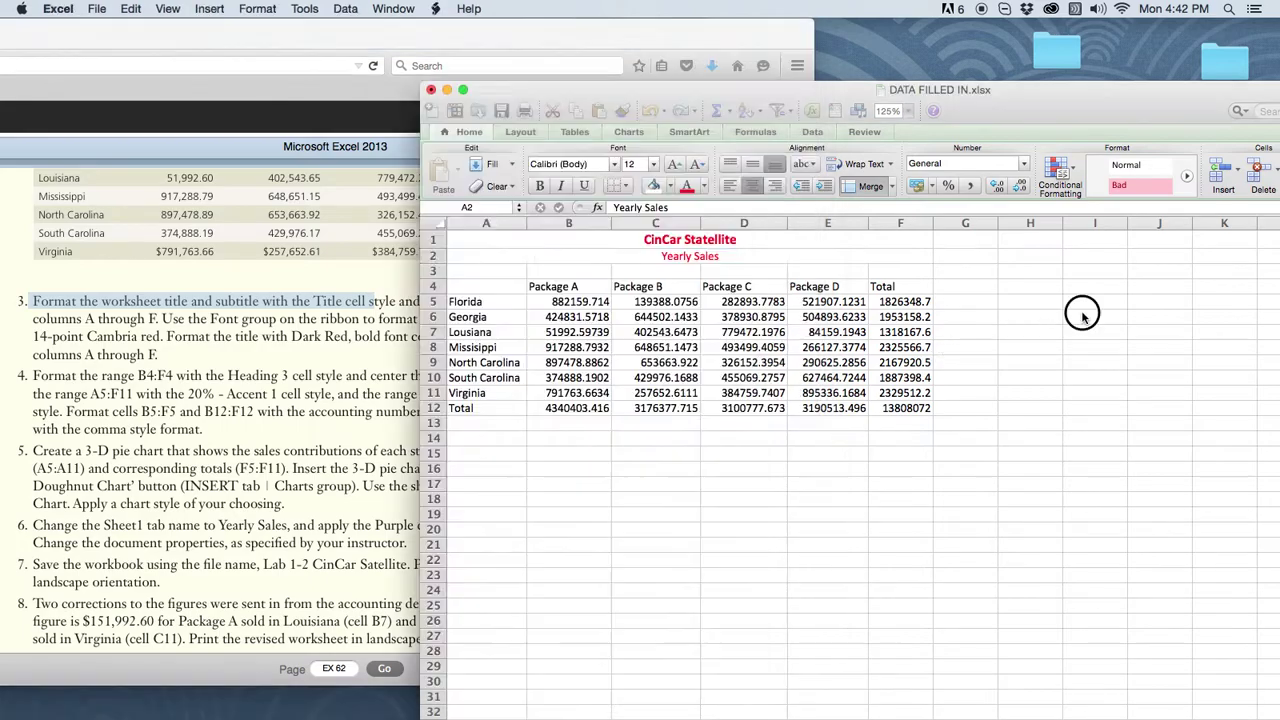
pyautogui.click(488, 241)
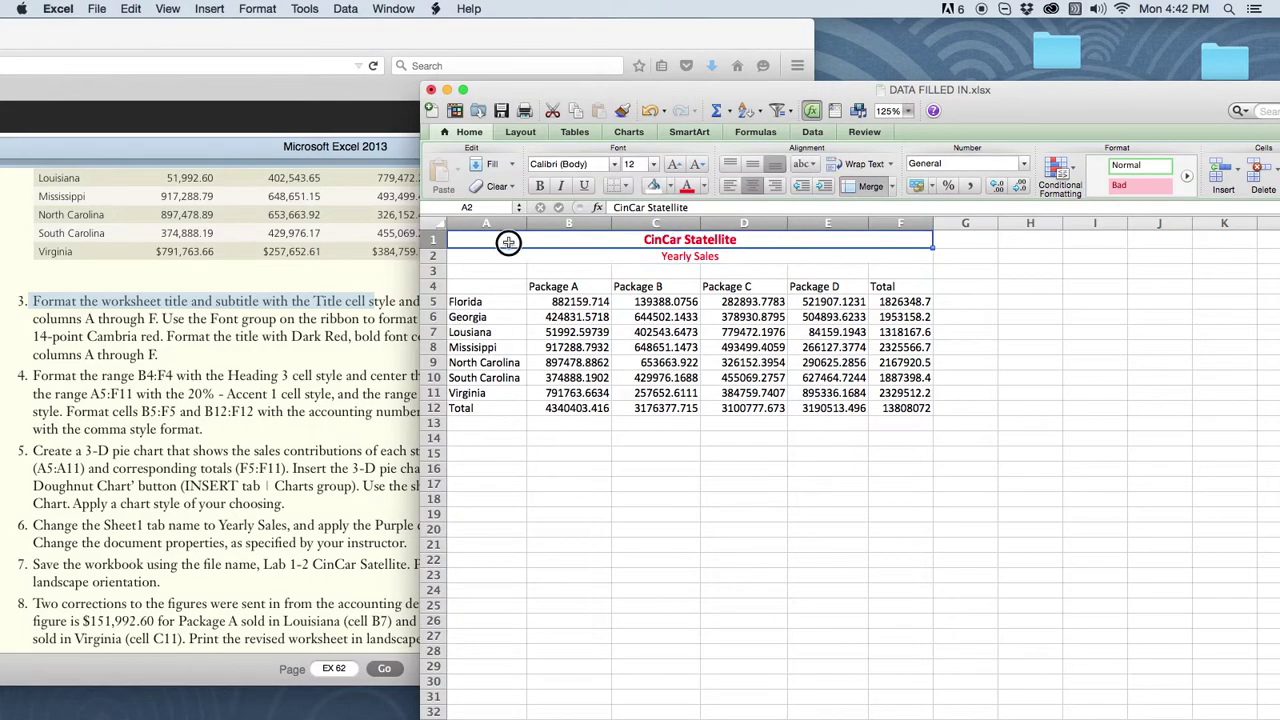
pyautogui.click(296, 378)
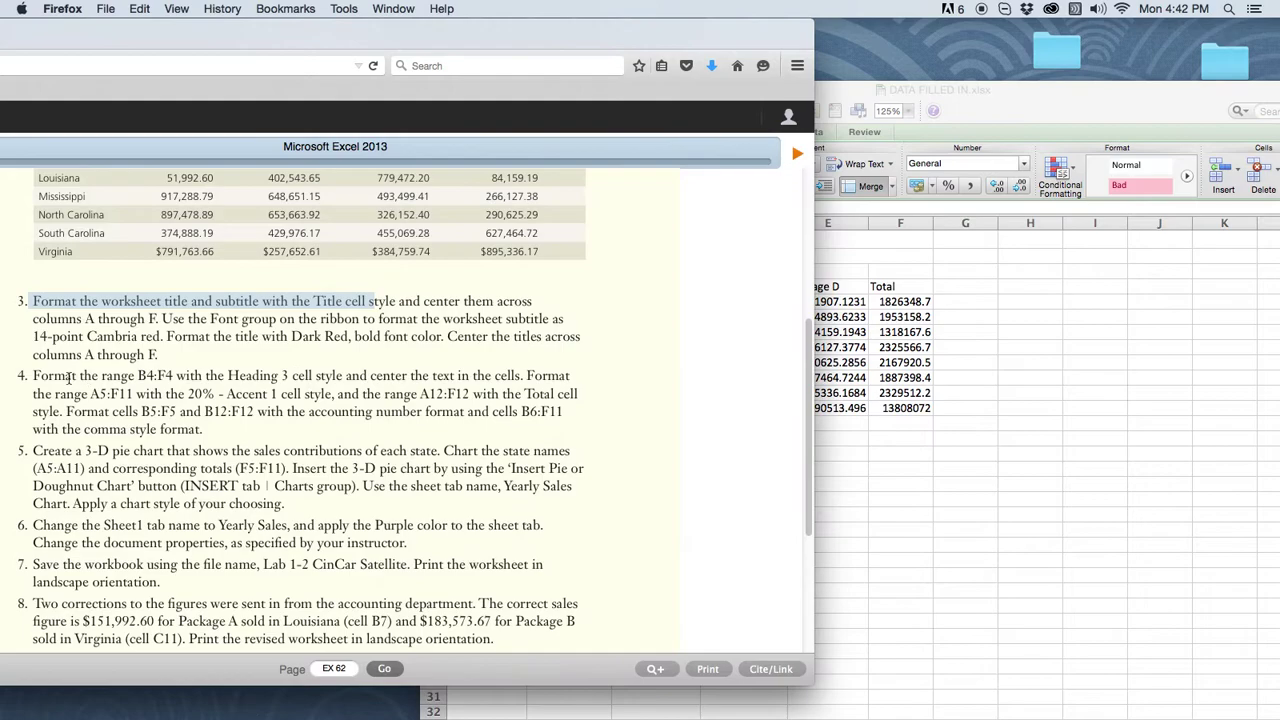
pyautogui.click(33, 375)
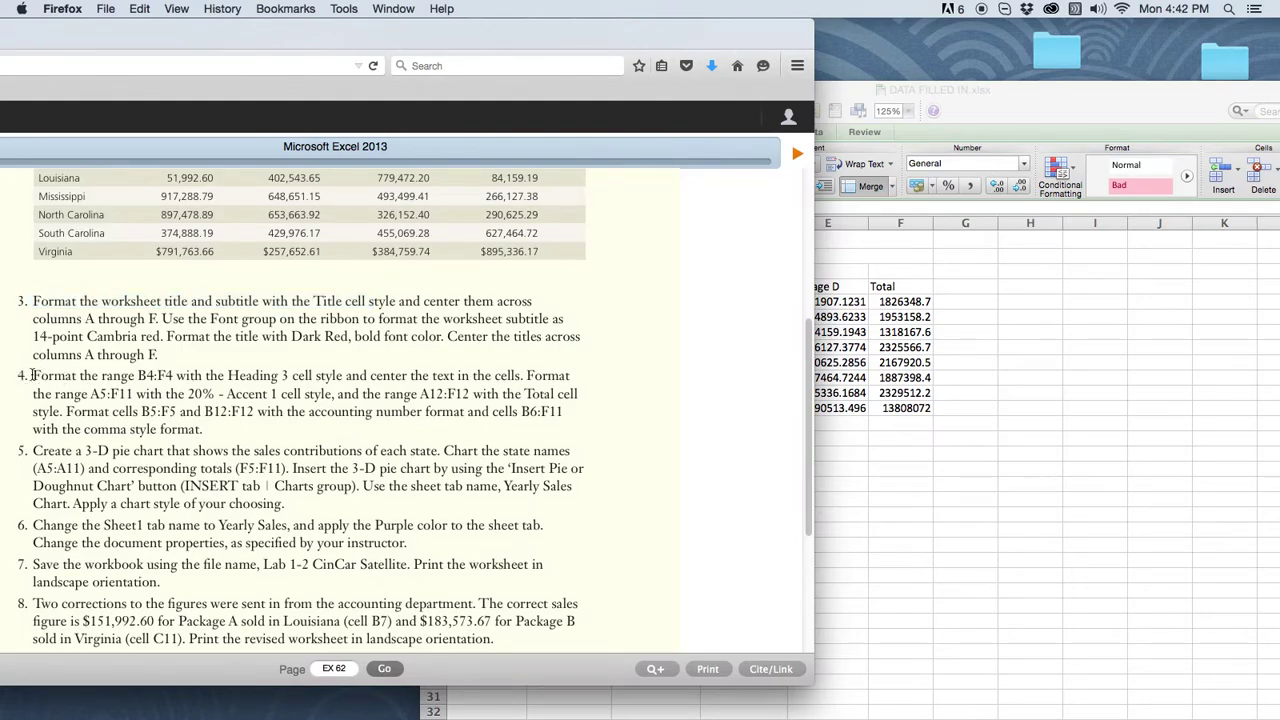
pyautogui.click(961, 437)
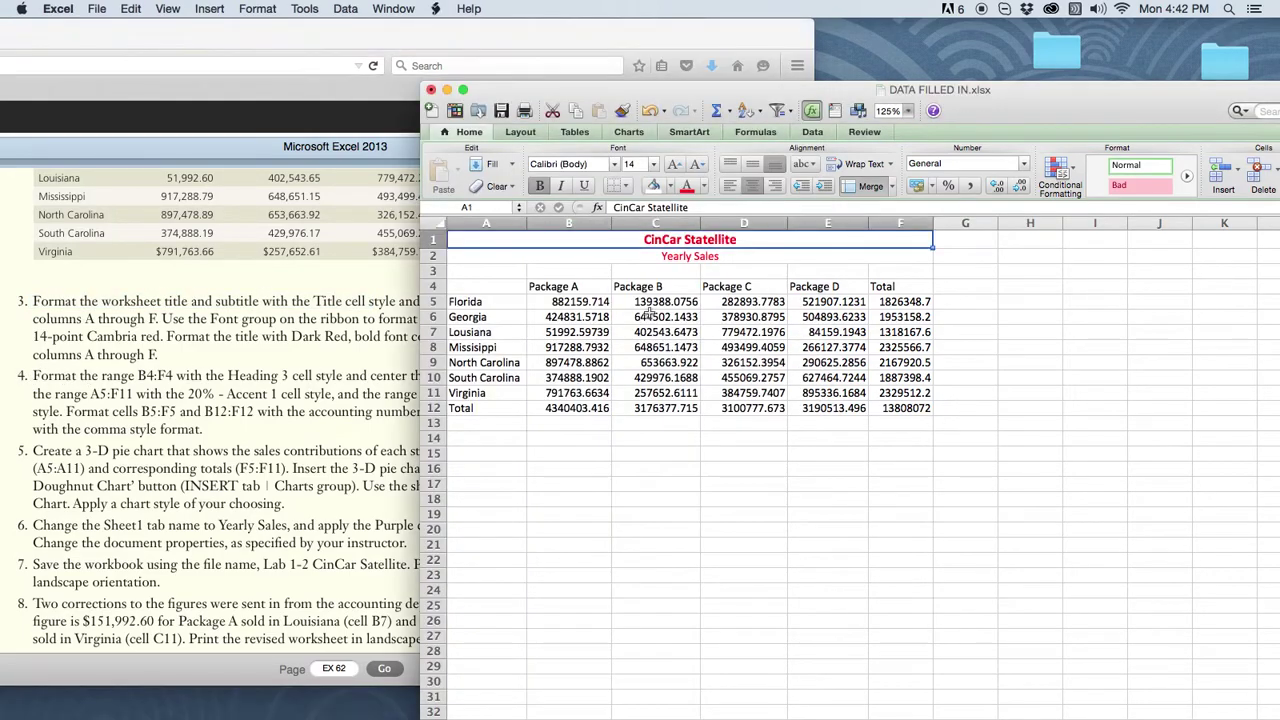
# Step: Apply the Heading 3 cell style to the column headings in B4:F4
pyautogui.click(535, 287)
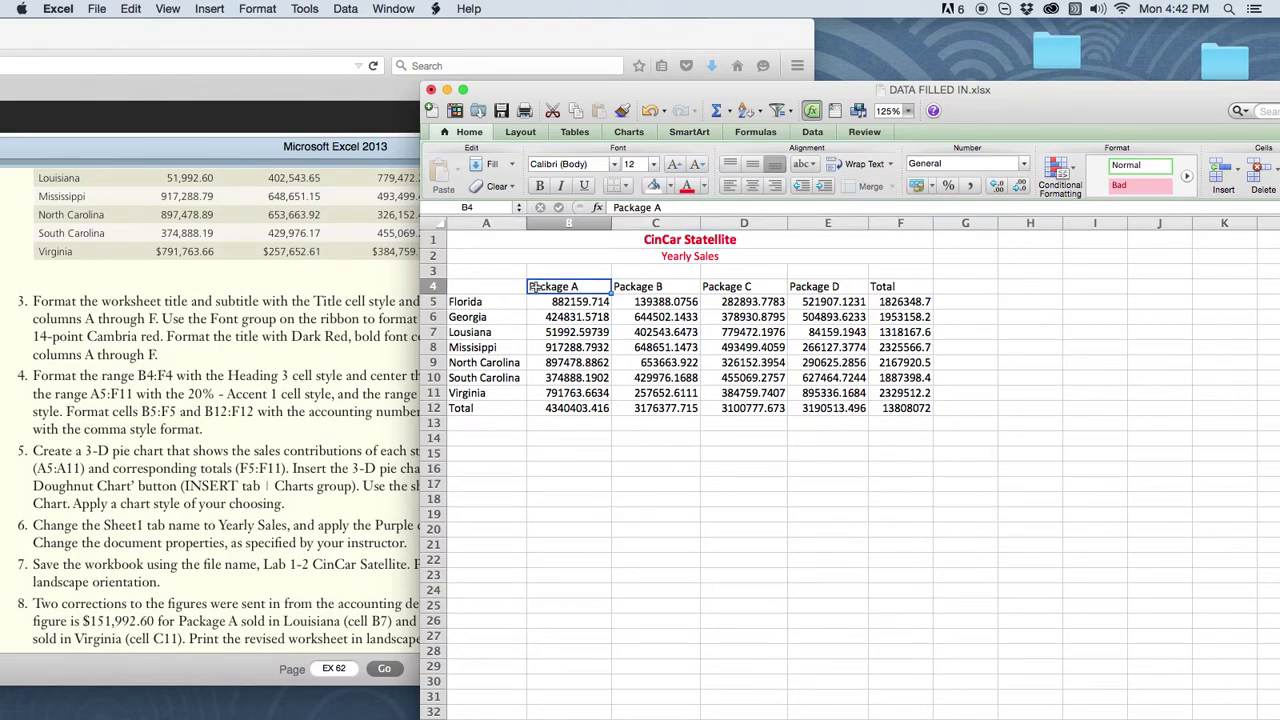
pyautogui.moveTo(535, 287); pyautogui.dragTo(882, 287)
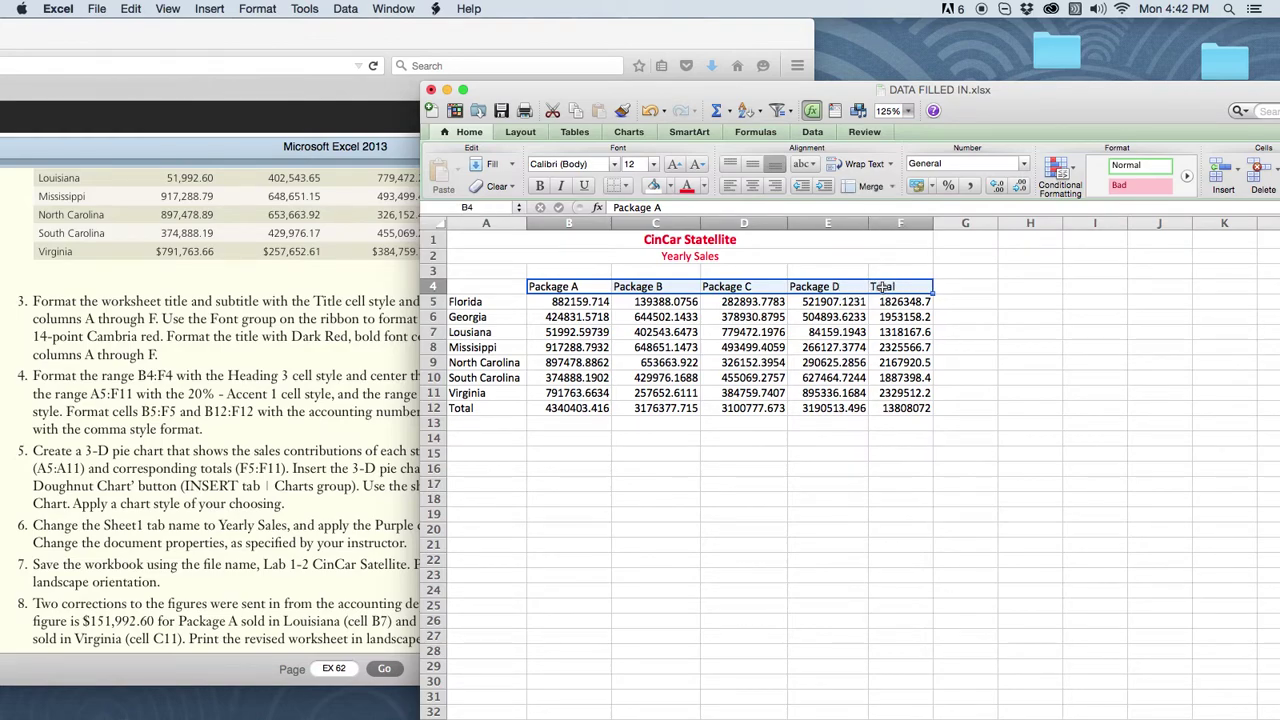
pyautogui.moveTo(1023, 94); pyautogui.dragTo(1038, 69)
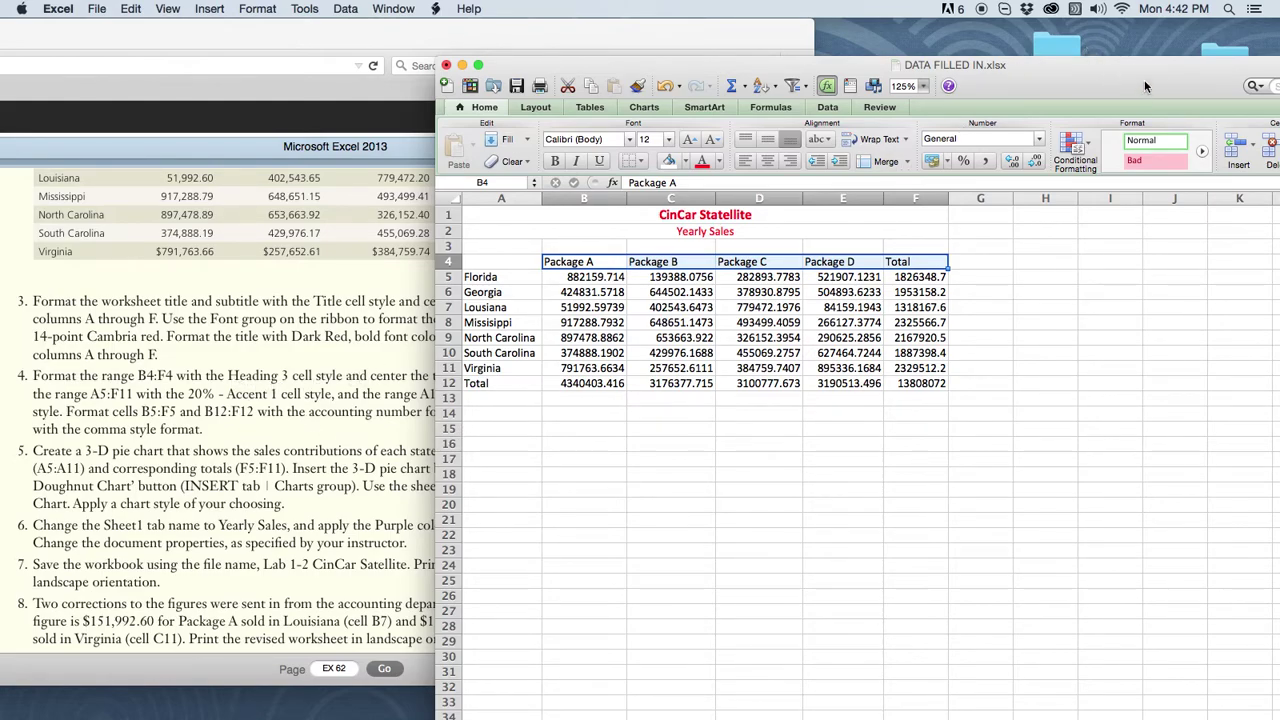
pyautogui.moveTo(1146, 86); pyautogui.dragTo(1013, 58)
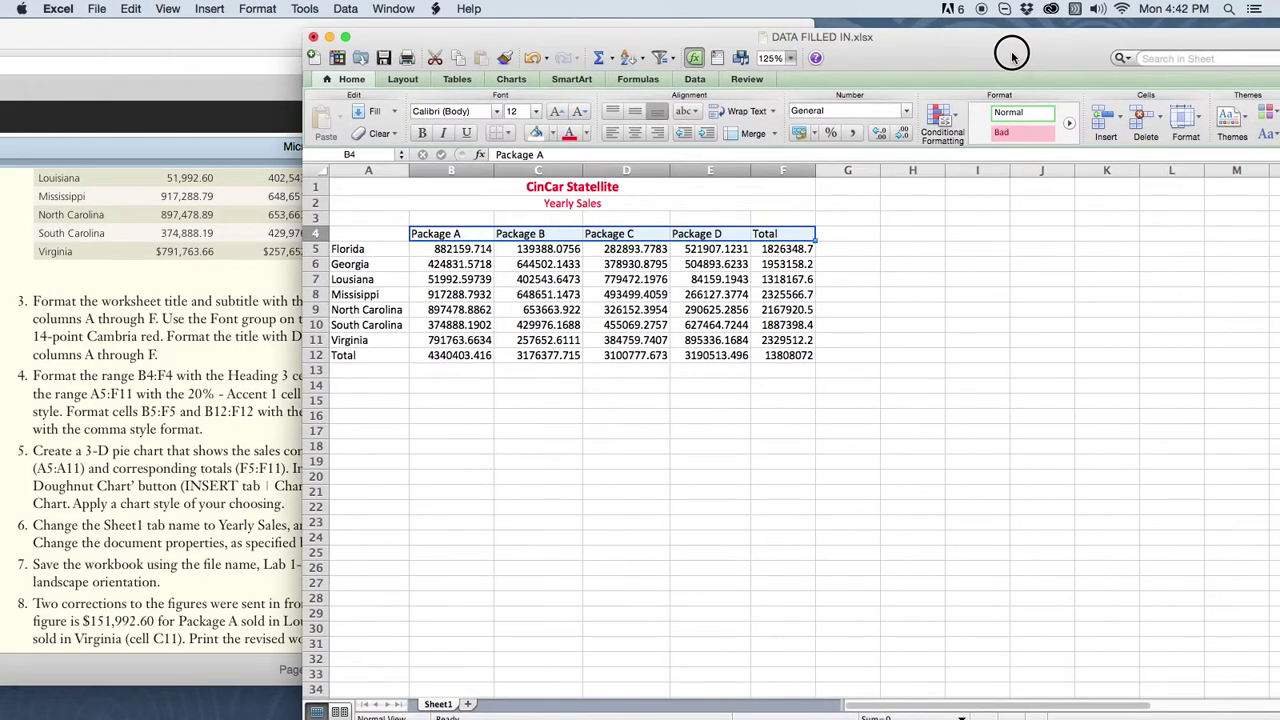
pyautogui.click(1025, 151)
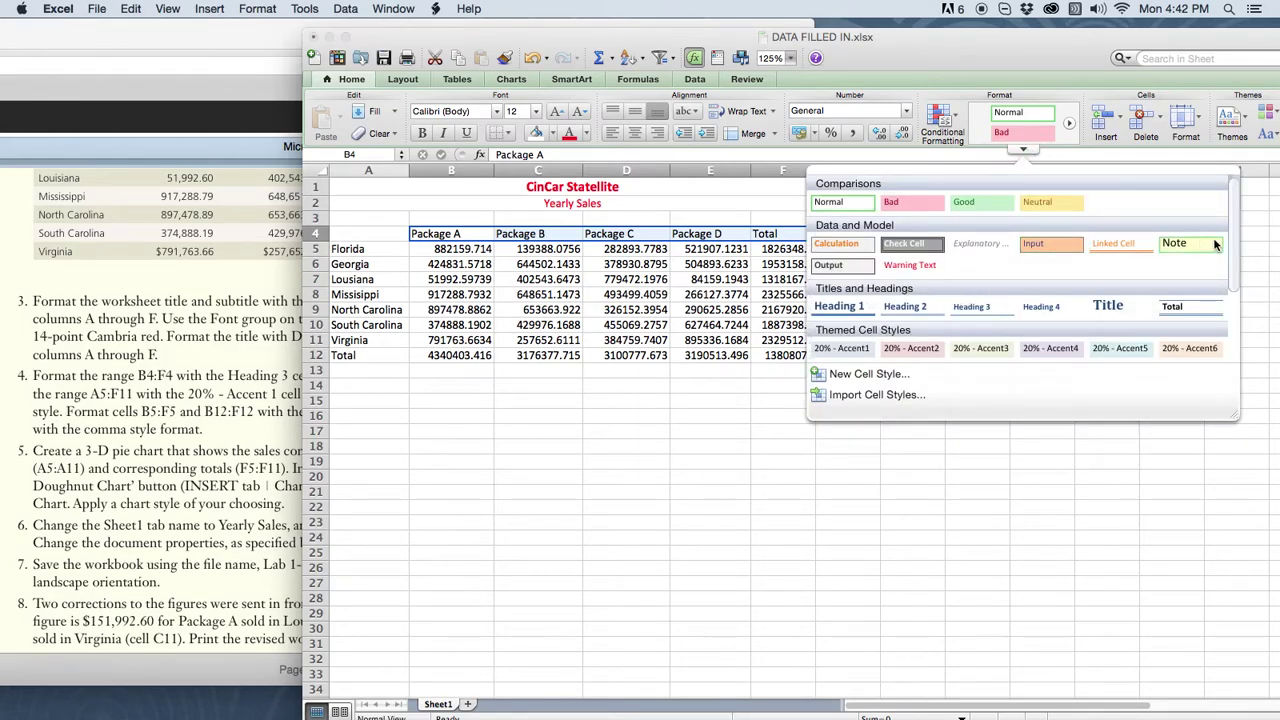
pyautogui.scroll(-3, 1228, 220)
pyautogui.moveTo(1226, 268); pyautogui.dragTo(1225, 196)
pyautogui.click(980, 313)
pyautogui.click(886, 260)
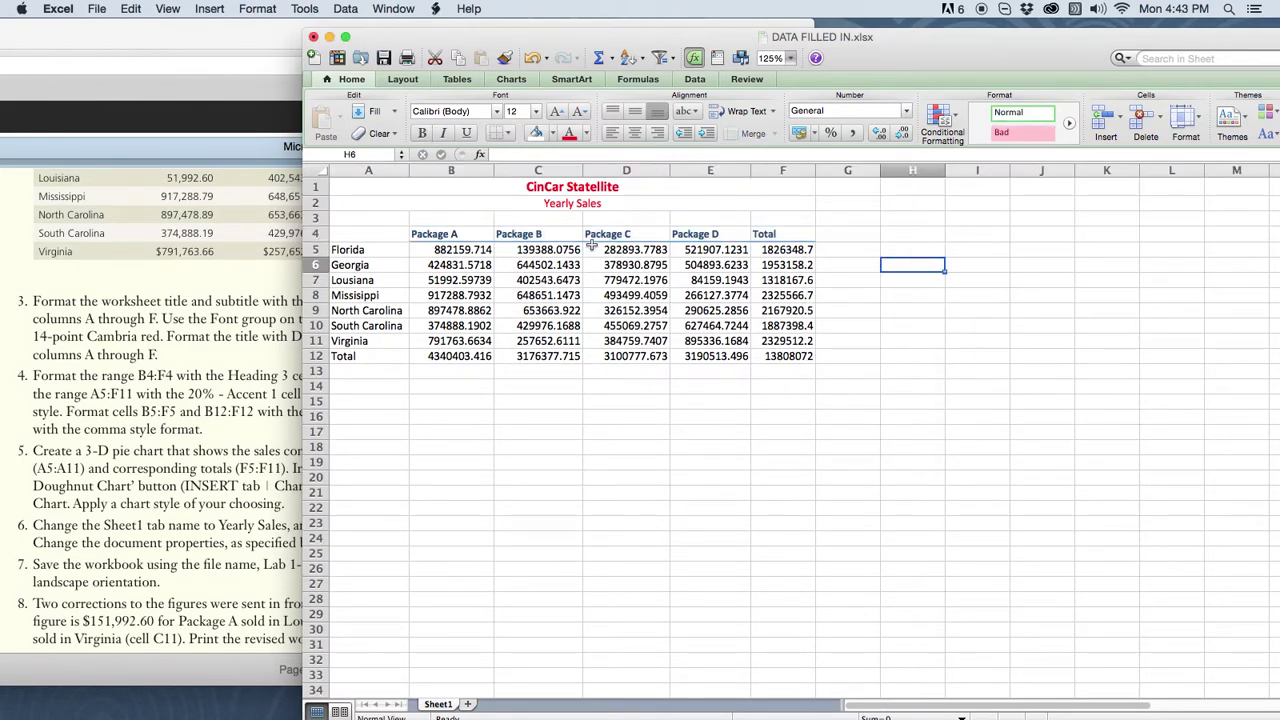
# Step: Center the Package A through Total headings in B4:F4
pyautogui.click(440, 234)
pyautogui.click(517, 234)
pyautogui.click(656, 234)
pyautogui.click(700, 234)
pyautogui.click(780, 234)
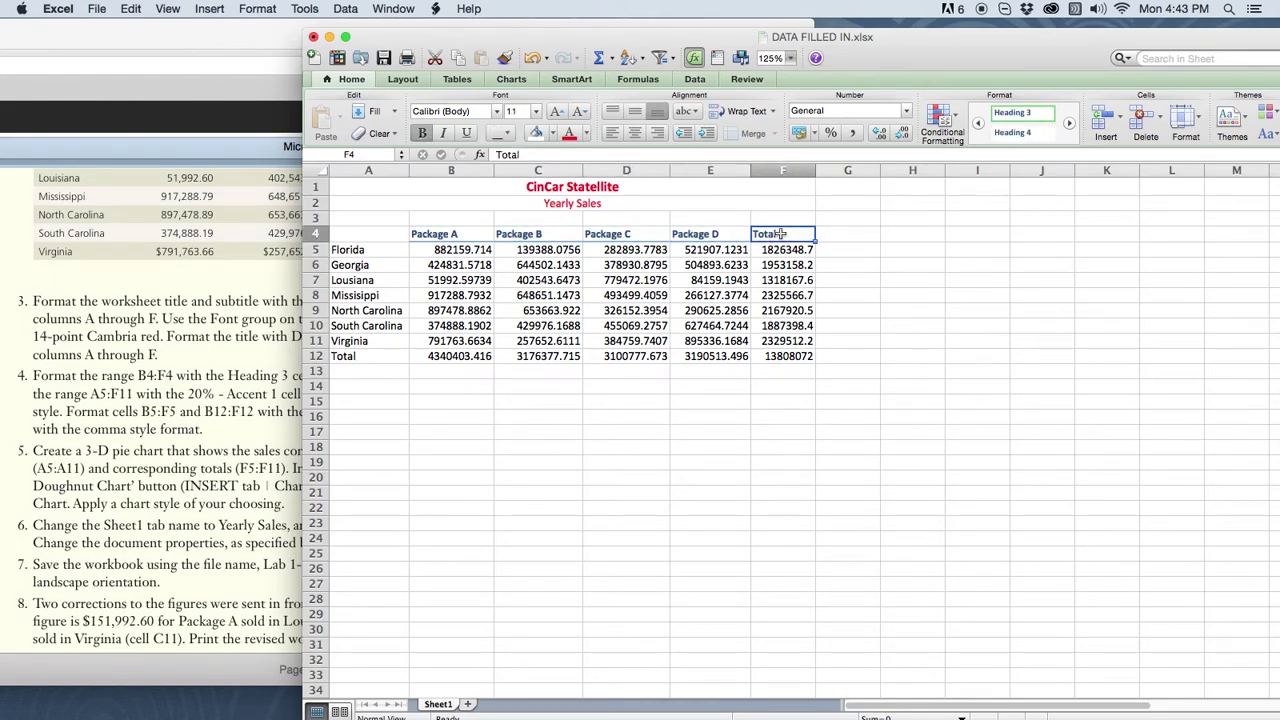
pyautogui.moveTo(430, 237); pyautogui.dragTo(758, 234)
pyautogui.click(636, 133)
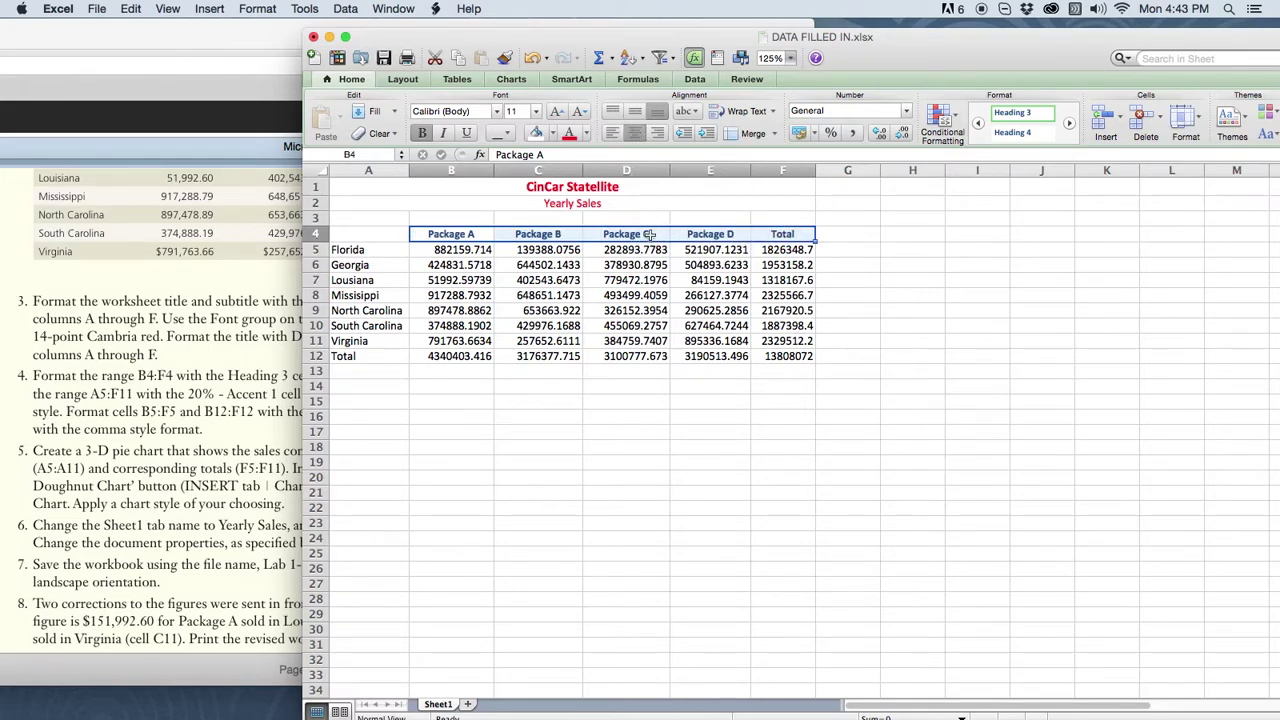
pyautogui.click(499, 216)
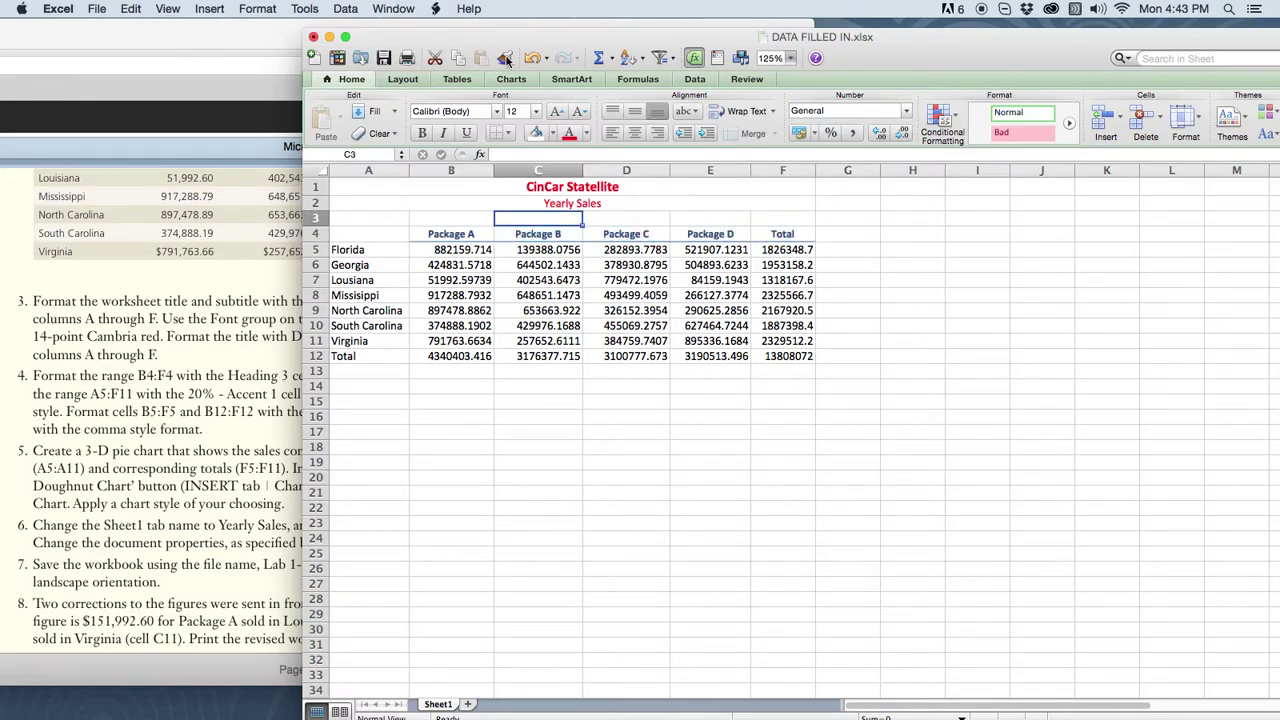
# Step: Switch to the Firefox textbook, highlight the A5:F11 part of instruction 4, dismiss the note pop-up and return to Excel
pyautogui.moveTo(514, 32); pyautogui.dragTo(562, 32)
pyautogui.moveTo(536, 170); pyautogui.dragTo(544, 170)
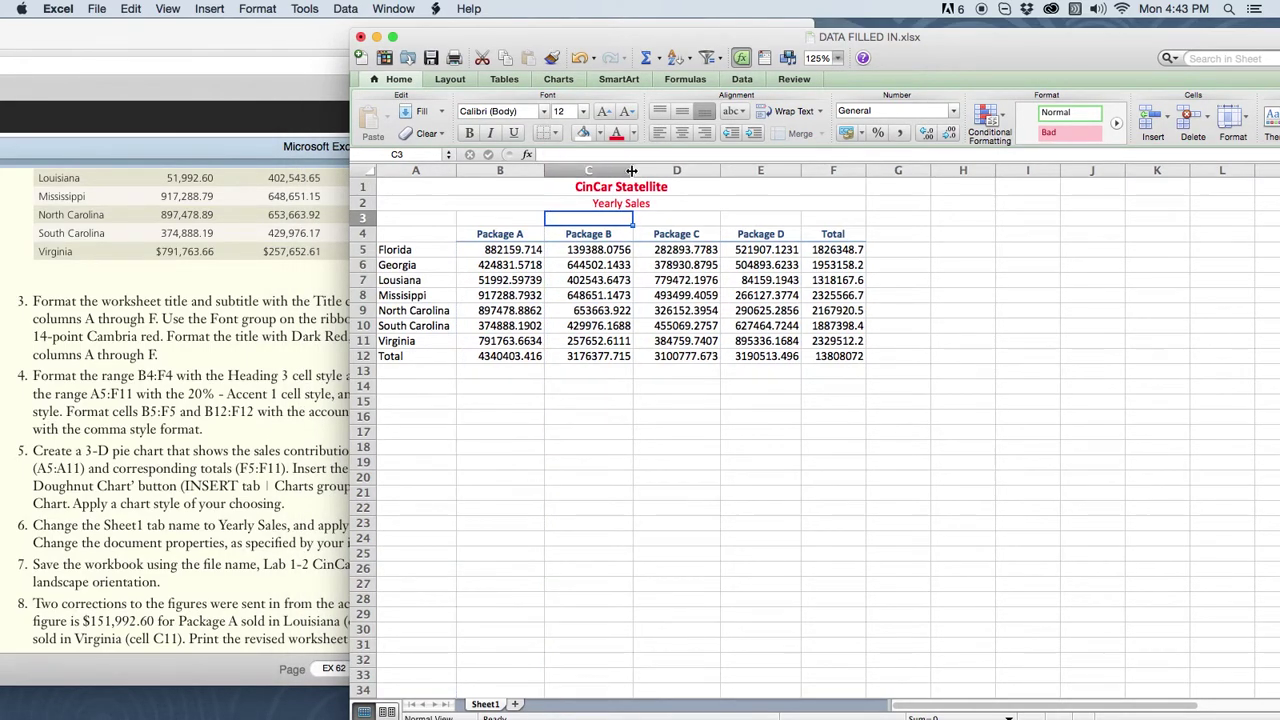
pyautogui.moveTo(615, 35); pyautogui.dragTo(763, 27)
pyautogui.click(120, 401)
pyautogui.moveTo(519, 368); pyautogui.dragTo(131, 394)
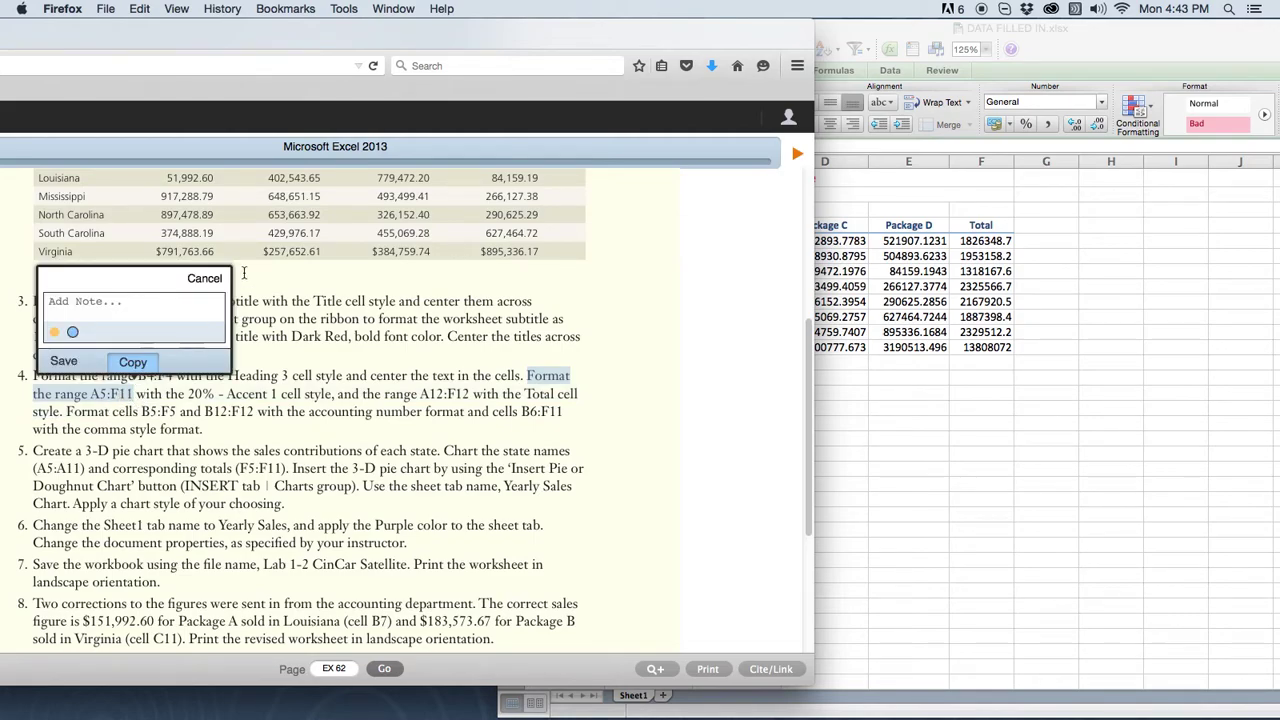
pyautogui.click(212, 277)
pyautogui.moveTo(941, 35); pyautogui.dragTo(778, 22)
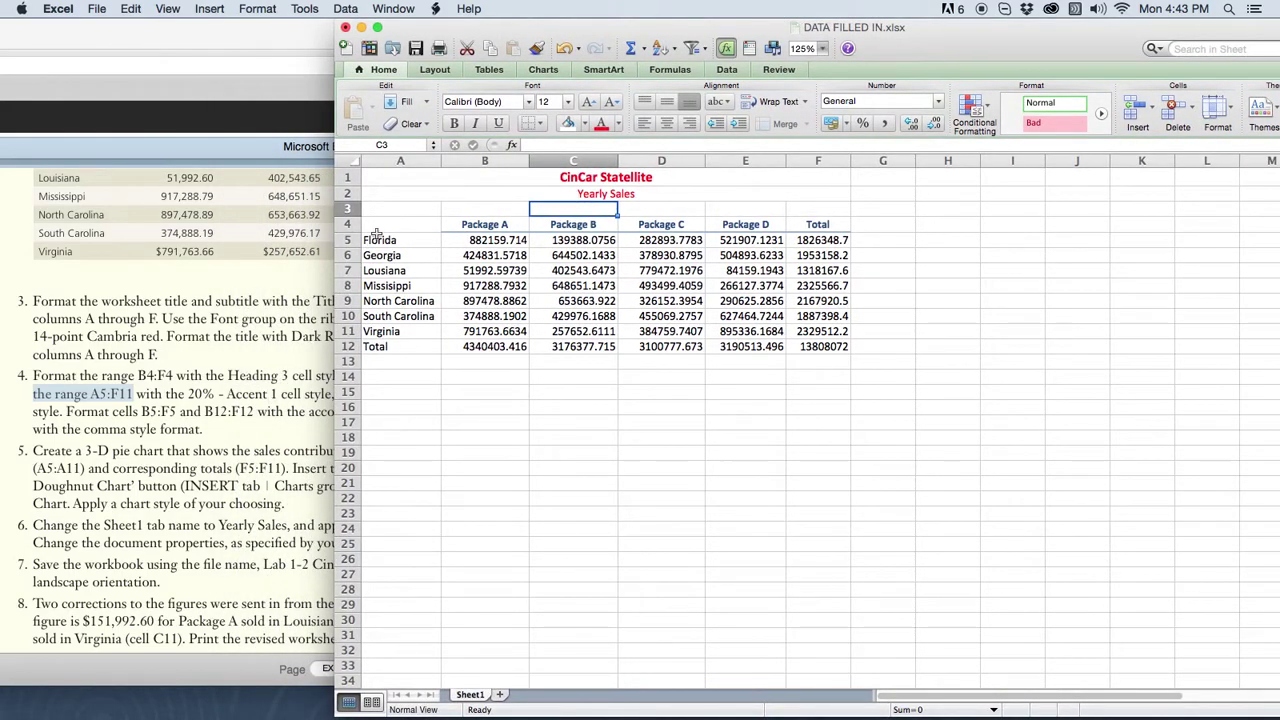
# Step: Apply the 20% - Accent1 cell style to the state sales rows in A5:F11
pyautogui.moveTo(380, 240); pyautogui.dragTo(822, 327)
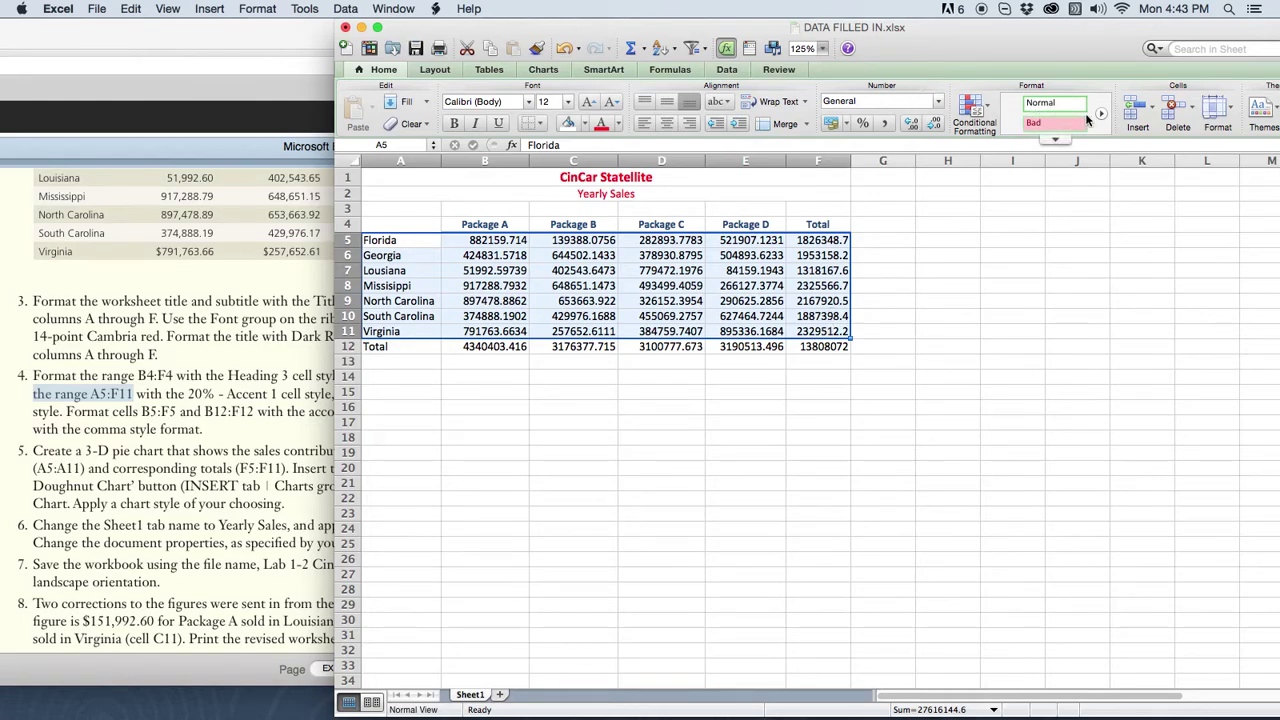
pyautogui.click(1057, 140)
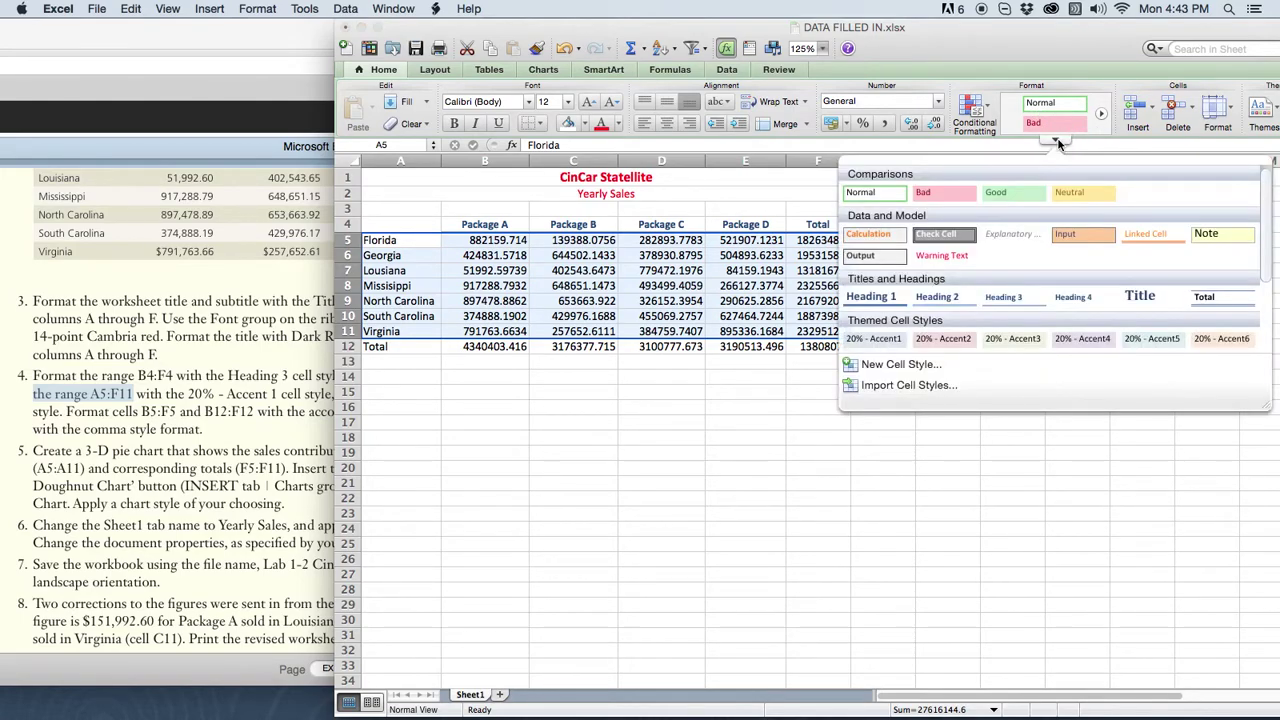
pyautogui.click(875, 341)
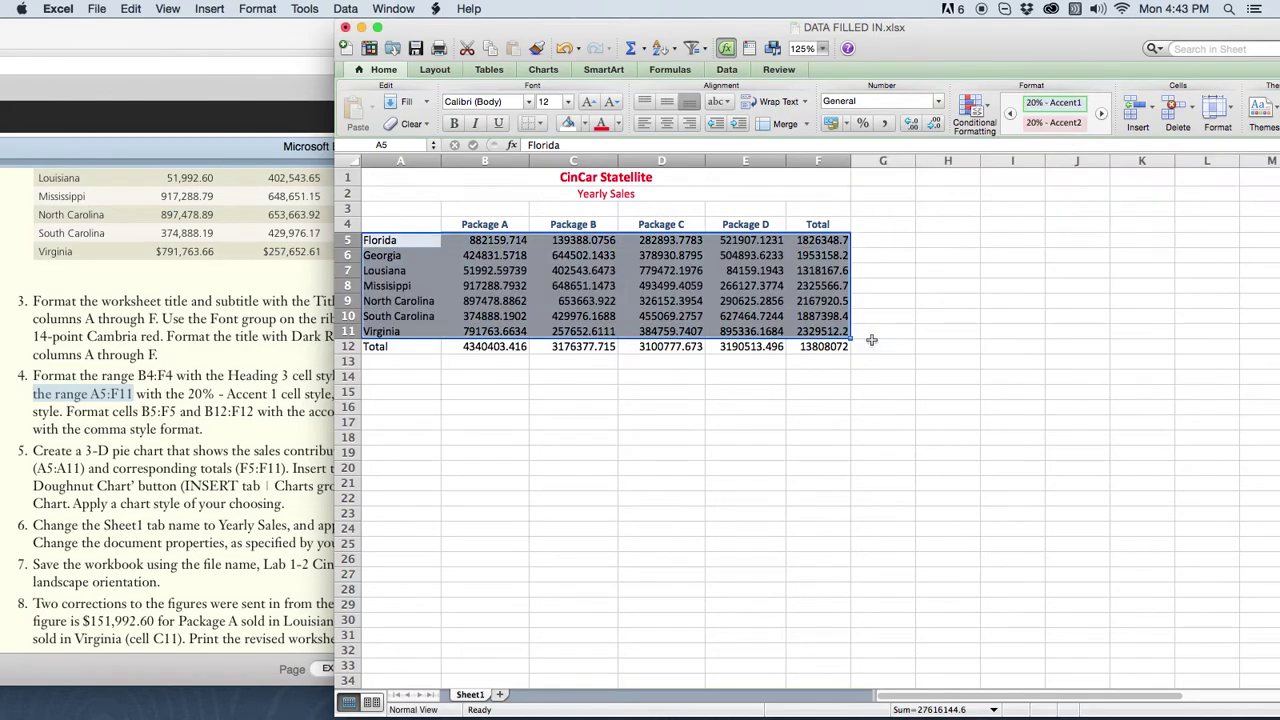
pyautogui.click(905, 341)
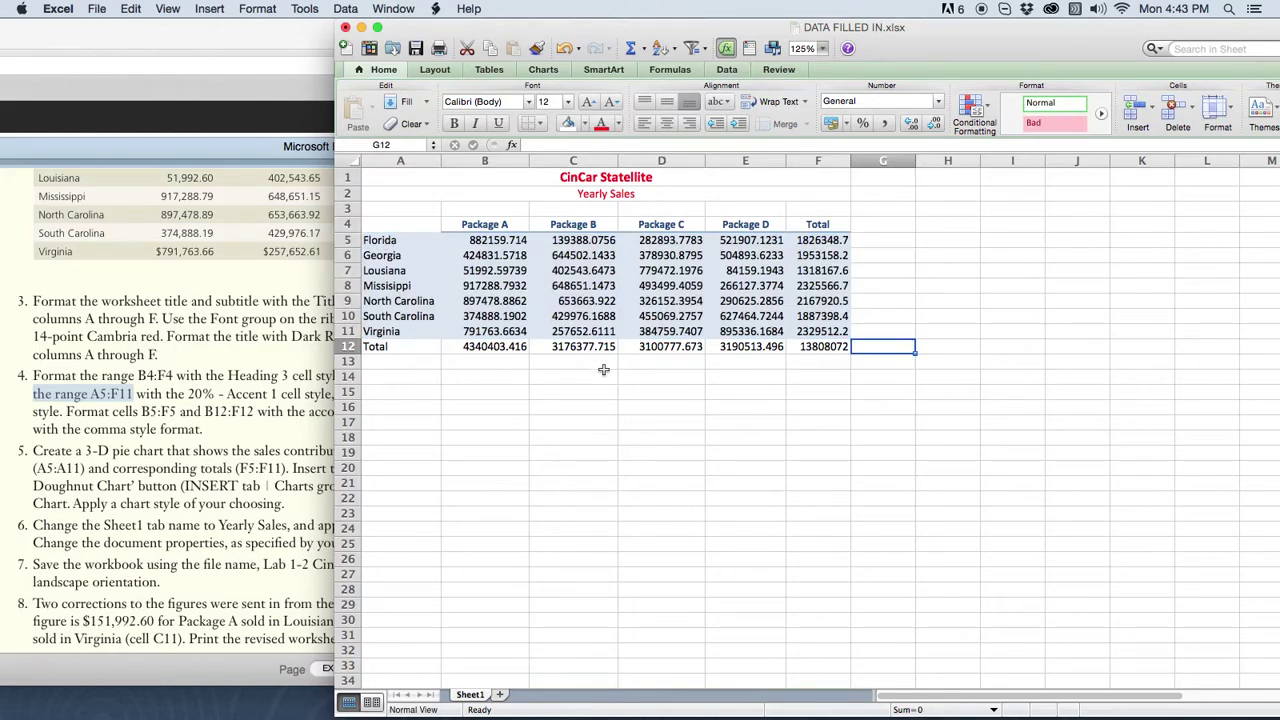
# Step: Read which cell style instruction 4 requires for A12:F12 in the Firefox textbook and return to Excel
pyautogui.moveTo(425, 20); pyautogui.dragTo(634, 25)
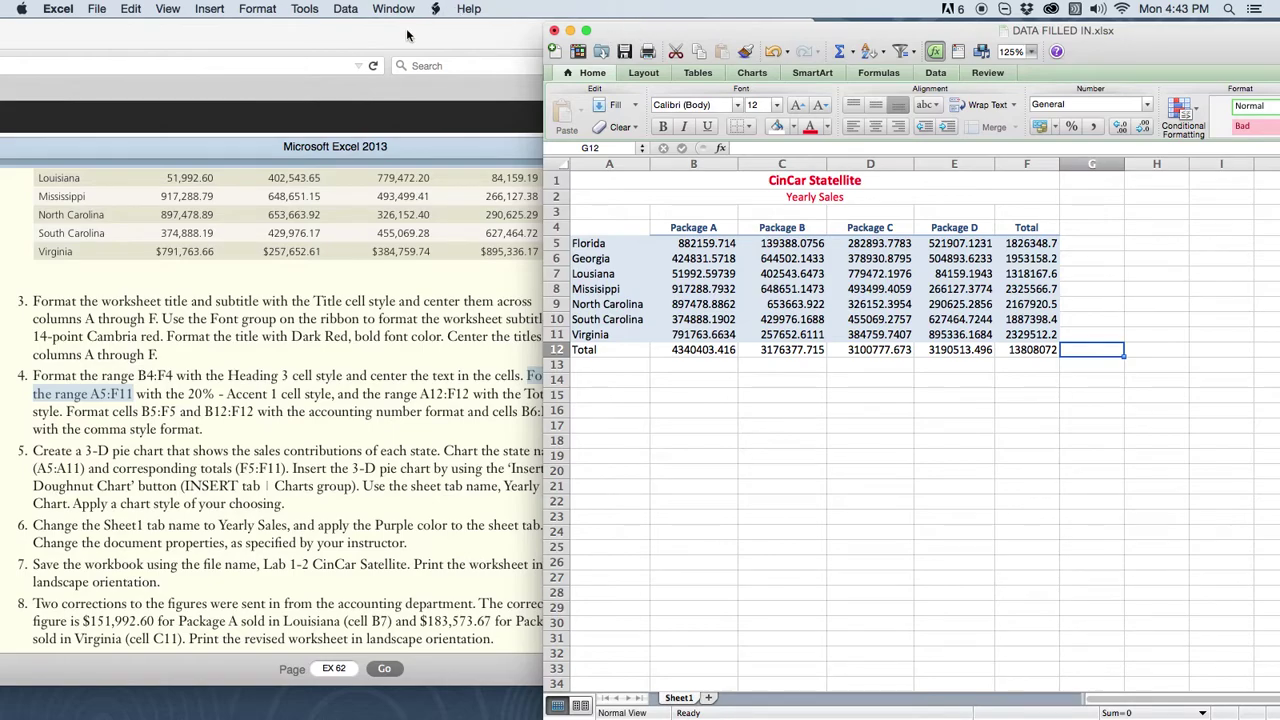
pyautogui.moveTo(406, 35); pyautogui.dragTo(352, 28)
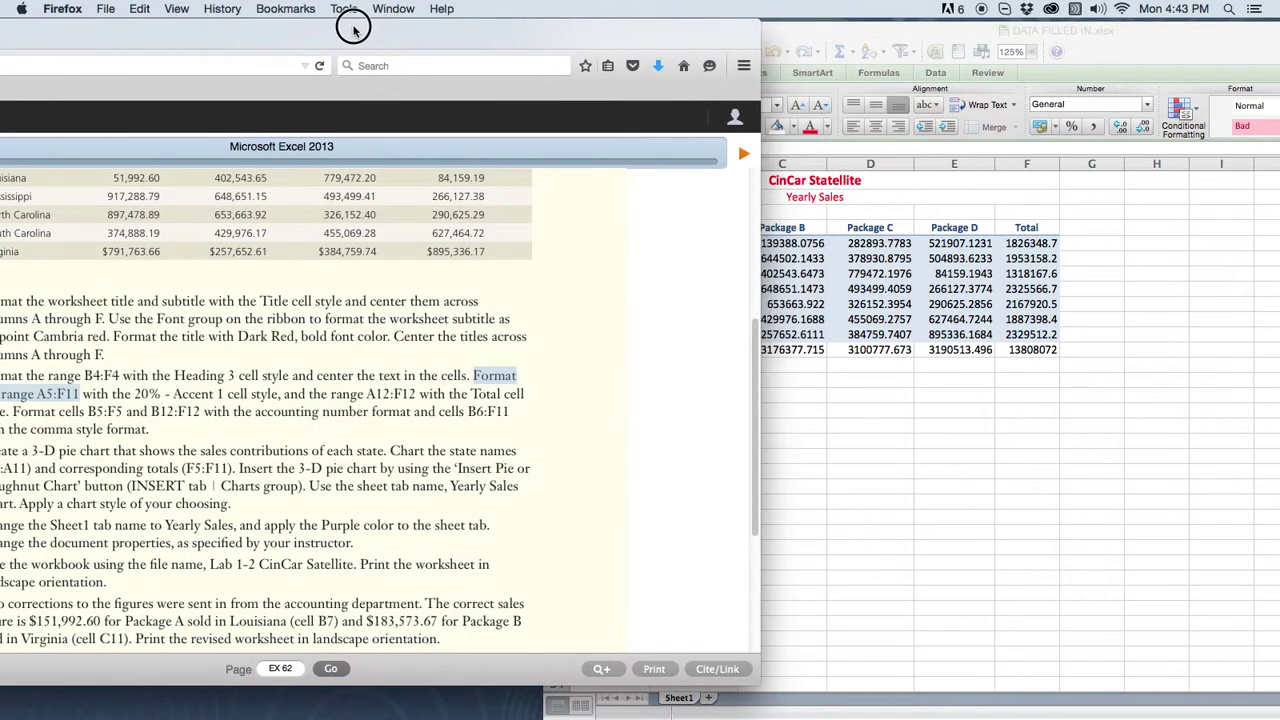
pyautogui.moveTo(468, 34); pyautogui.dragTo(530, 33)
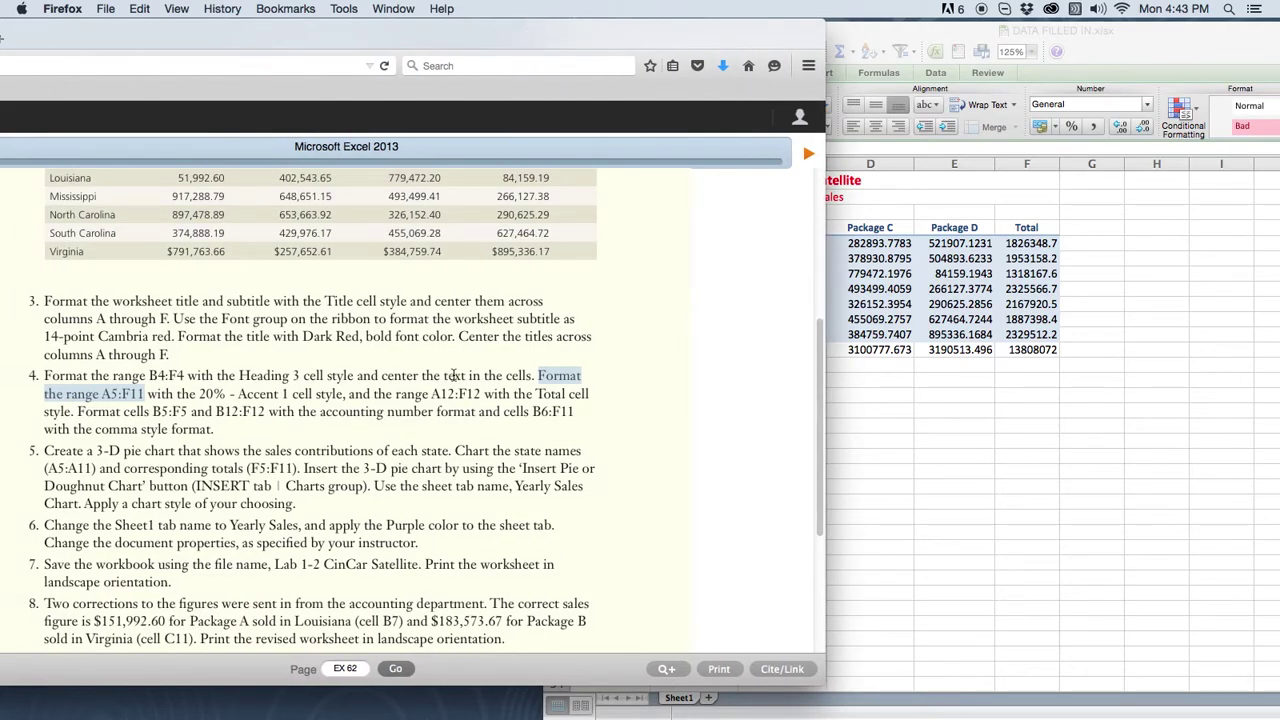
pyautogui.click(538, 393)
pyautogui.moveTo(538, 393); pyautogui.dragTo(603, 393)
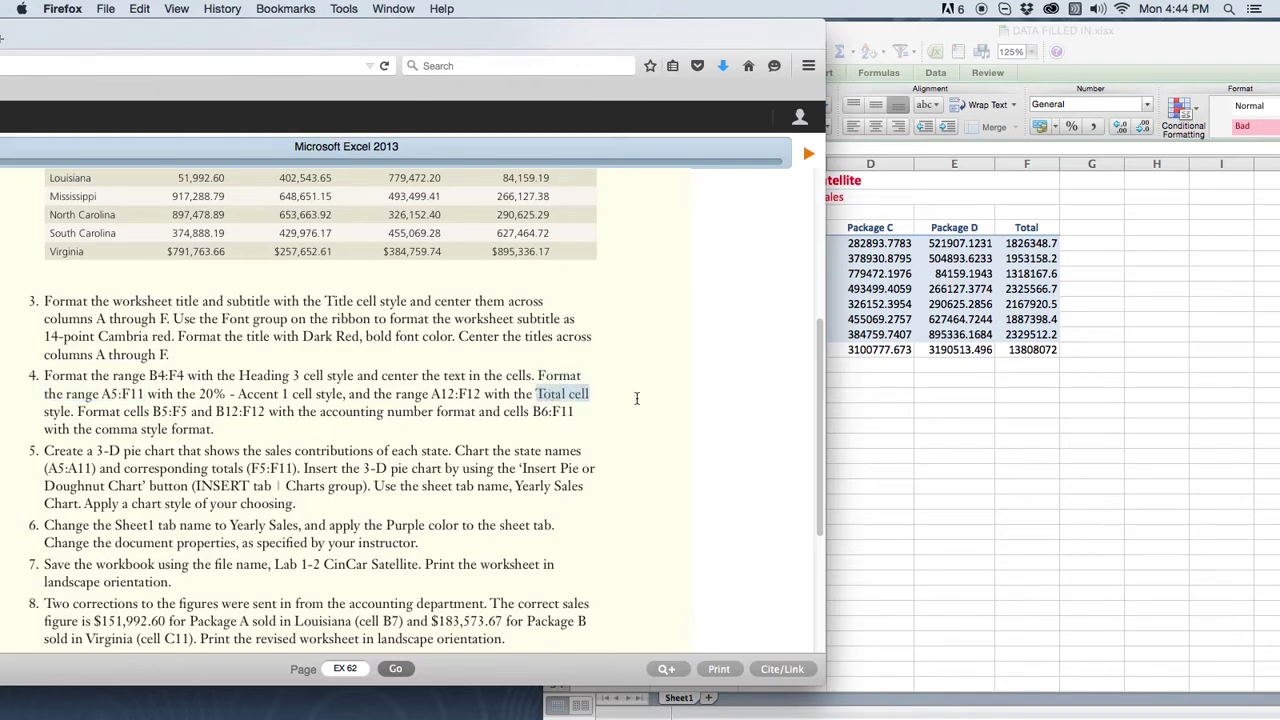
pyautogui.click(878, 440)
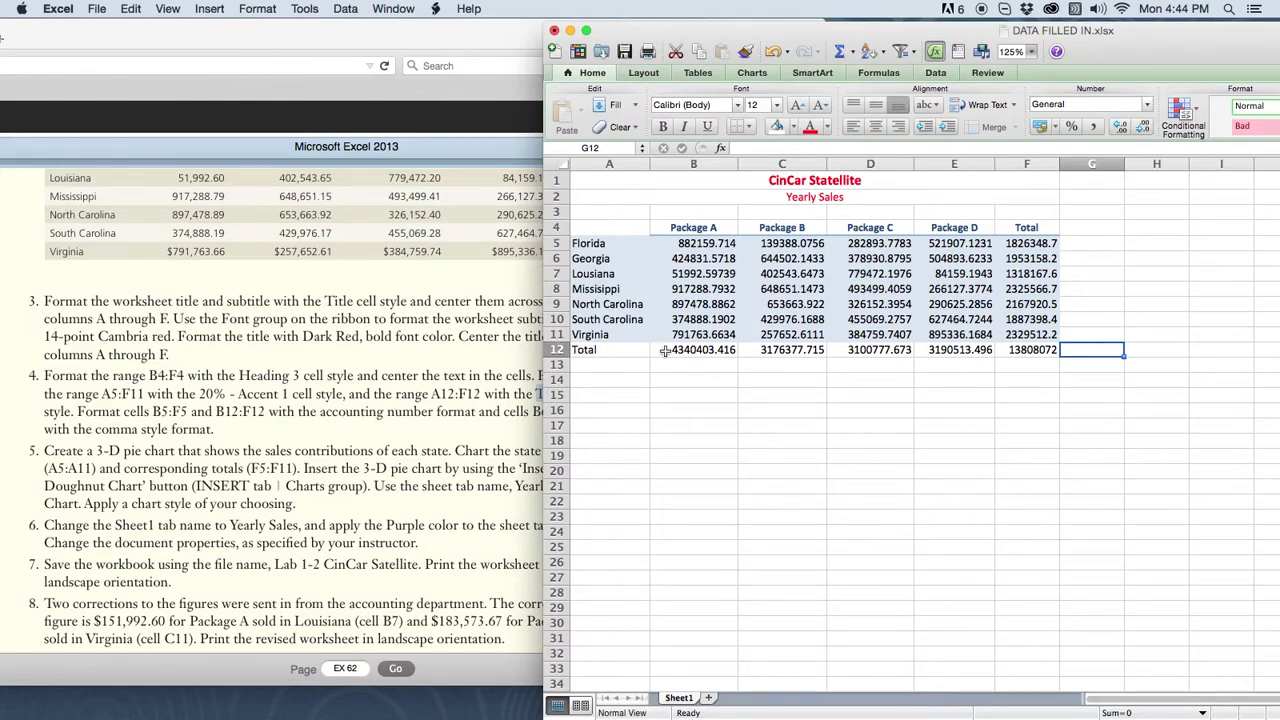
# Step: Apply the Total cell style to the totals row A12:F12
pyautogui.moveTo(600, 350); pyautogui.dragTo(1045, 350)
pyautogui.moveTo(1248, 71); pyautogui.dragTo(1028, 68)
pyautogui.click(1046, 139)
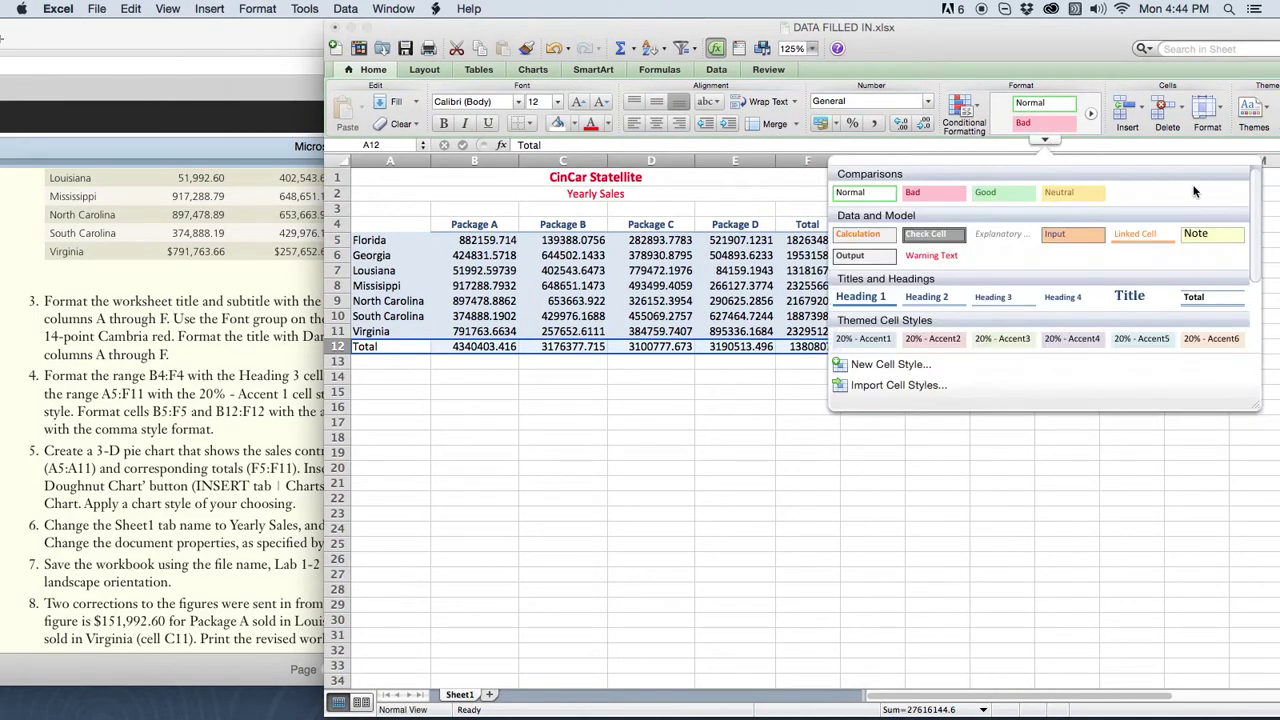
pyautogui.click(1213, 298)
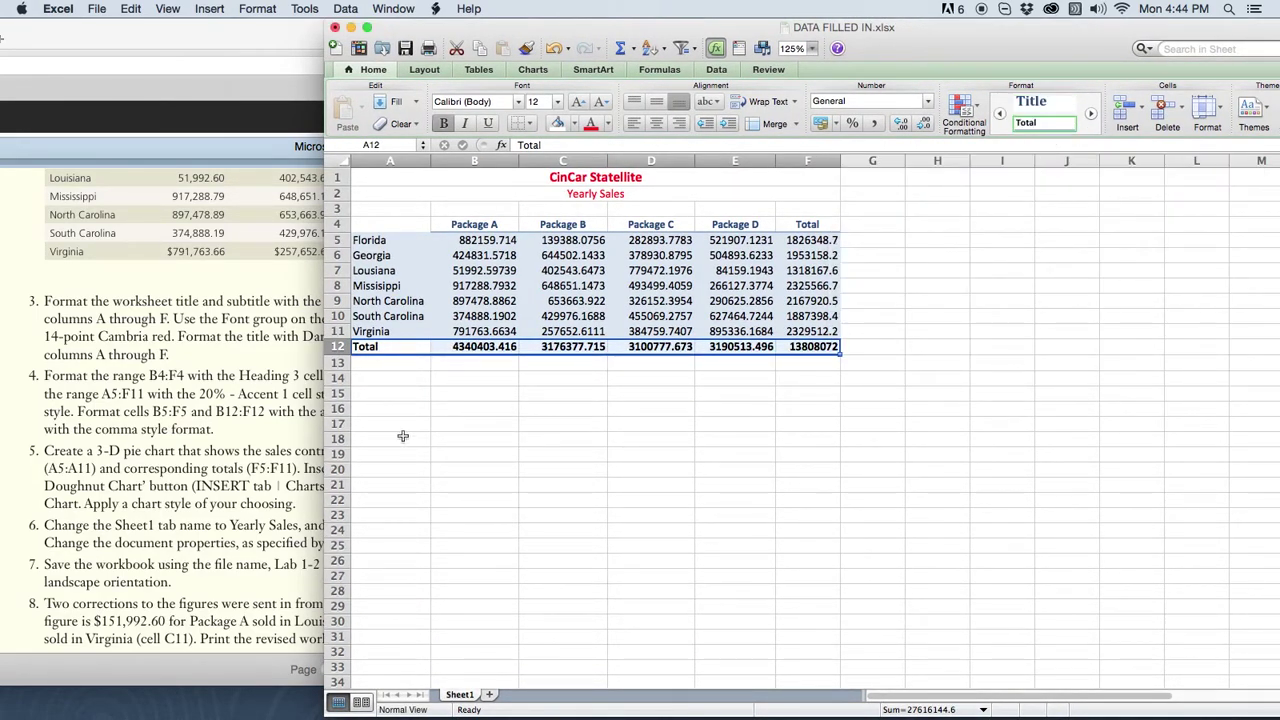
pyautogui.click(404, 439)
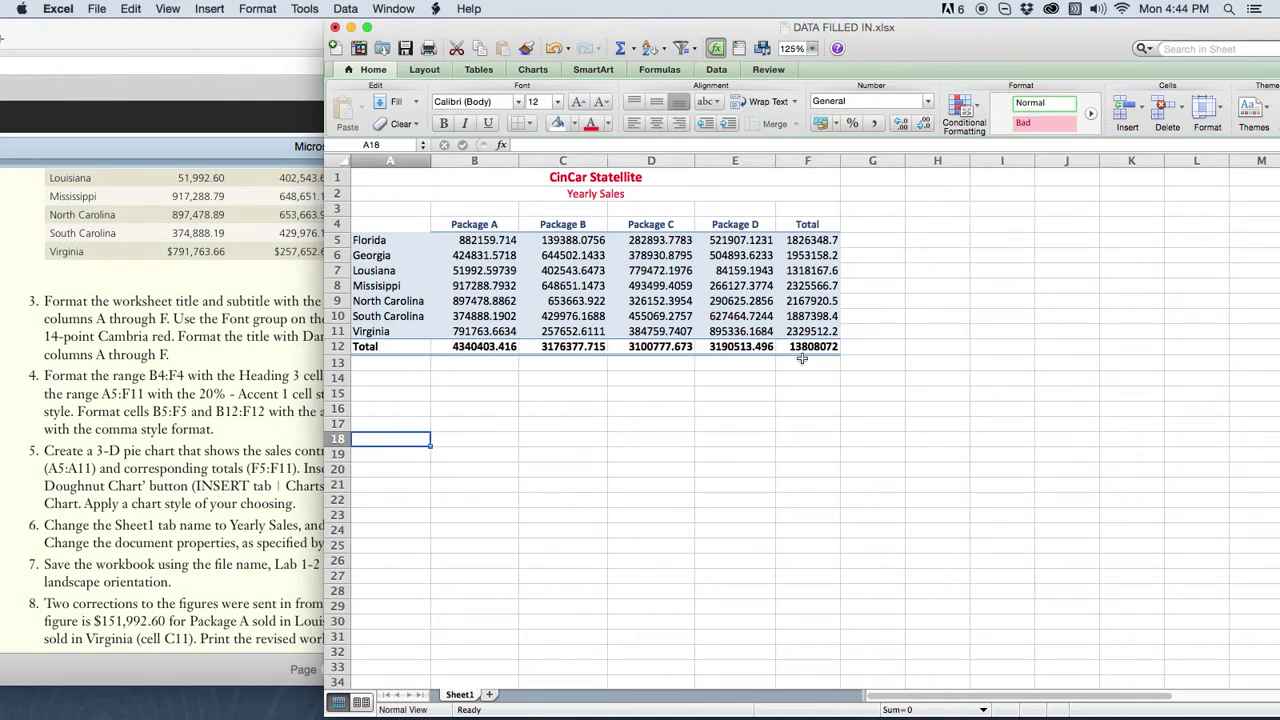
# Step: Check the textbook in Firefox for the number format of B5:F5 and B12:F12, dismiss the note pop-up and return to Excel
pyautogui.moveTo(594, 33); pyautogui.dragTo(785, 33)
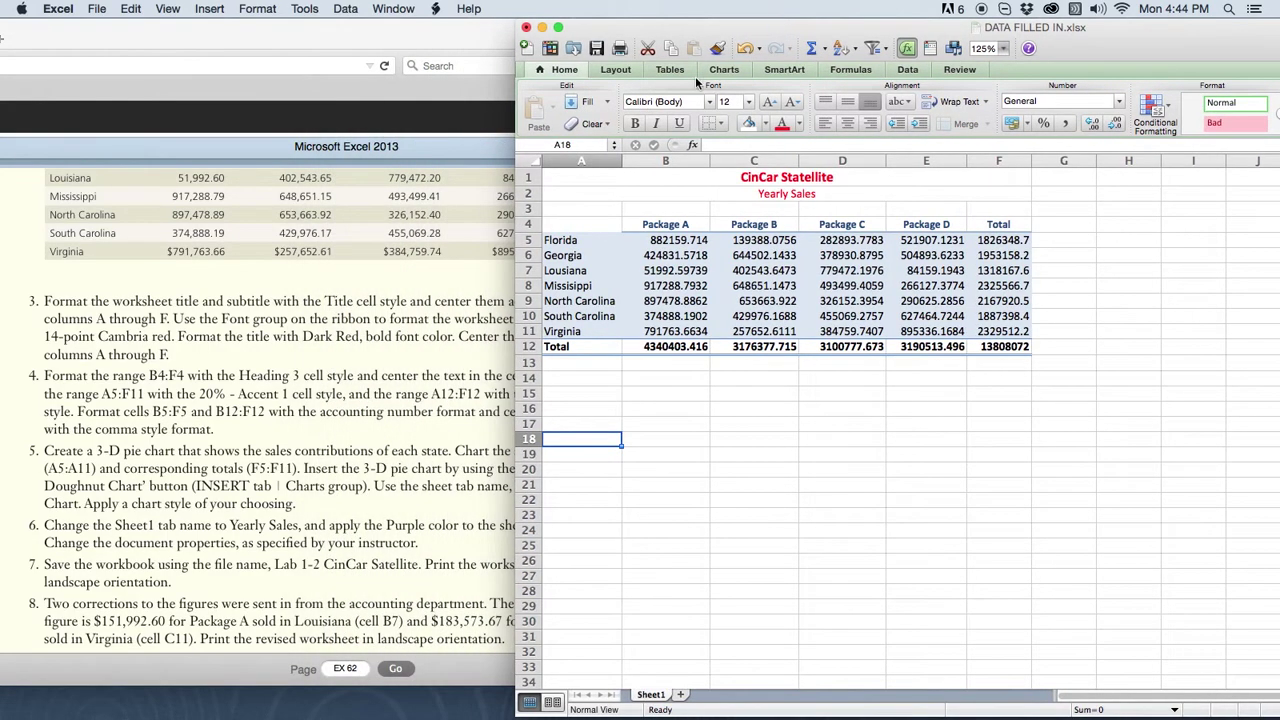
pyautogui.click(263, 414)
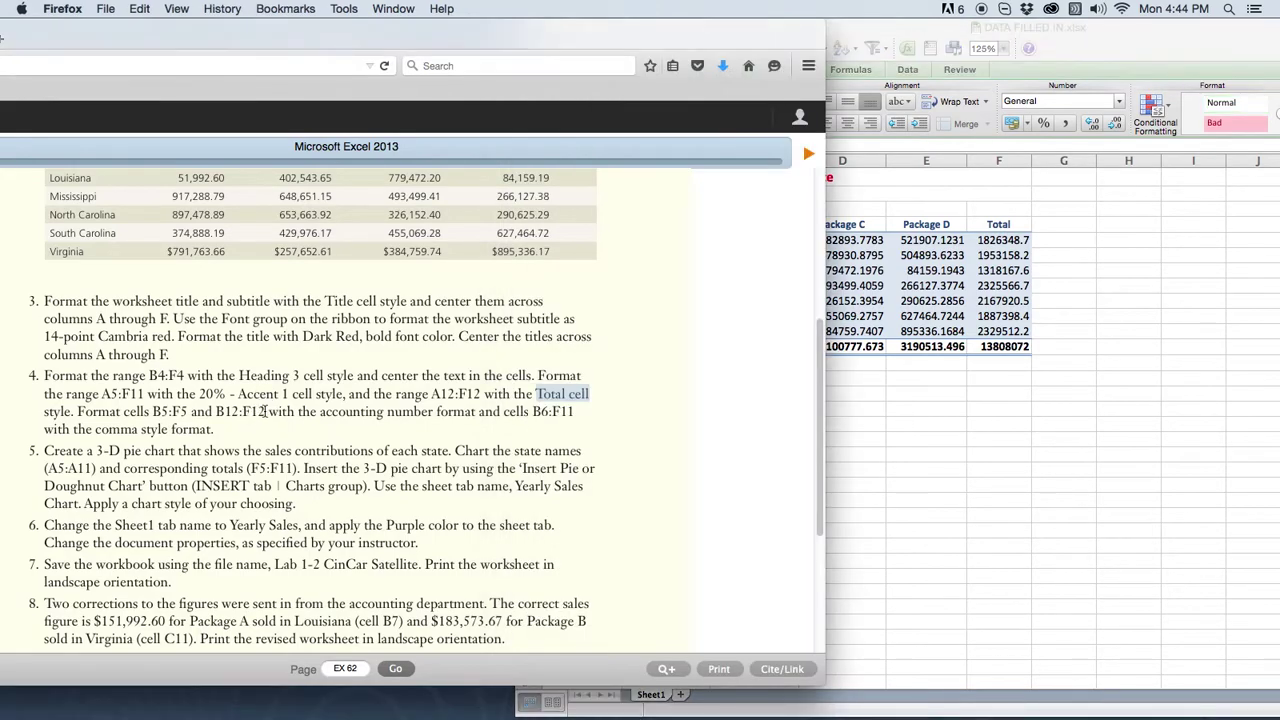
pyautogui.moveTo(79, 412); pyautogui.dragTo(188, 412)
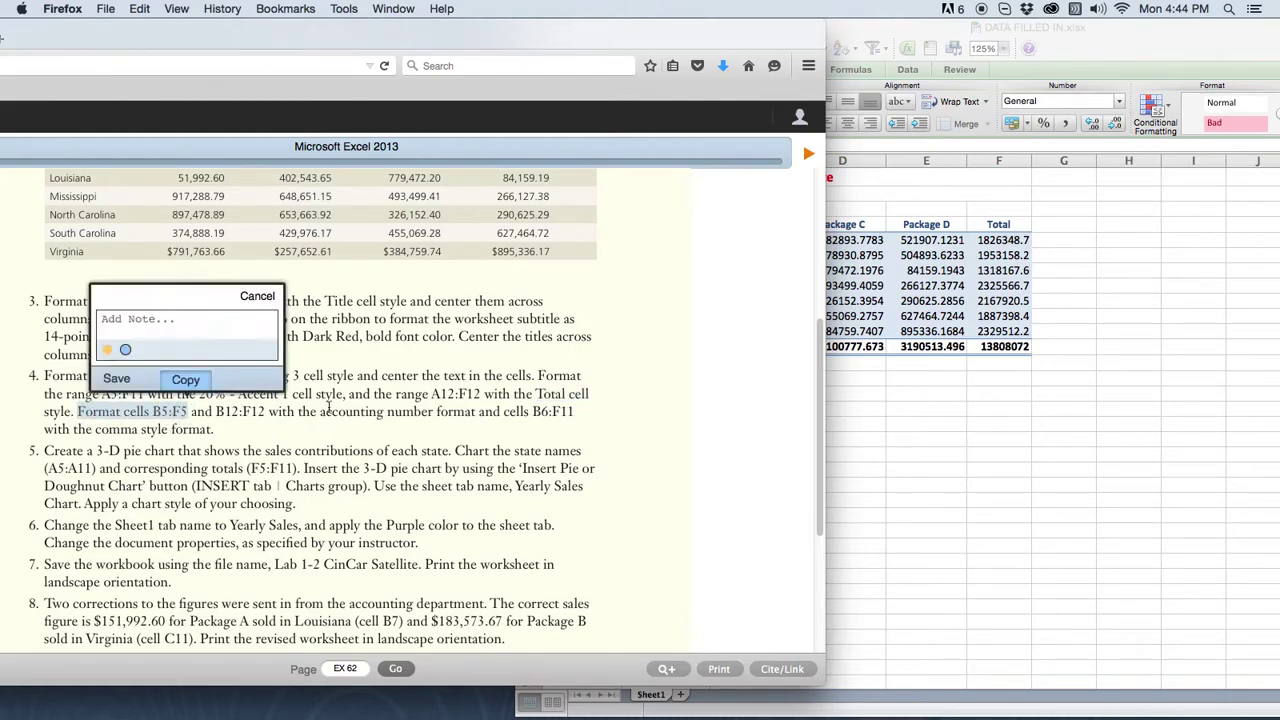
pyautogui.click(257, 298)
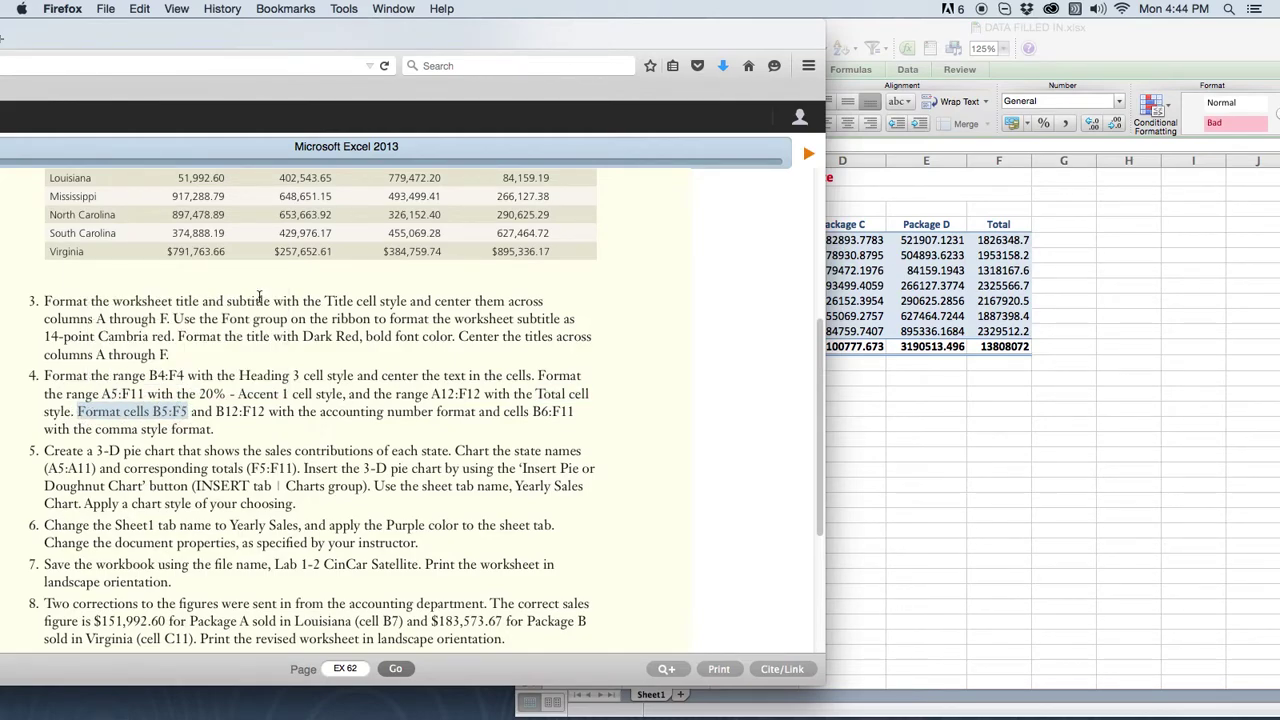
pyautogui.click(348, 412)
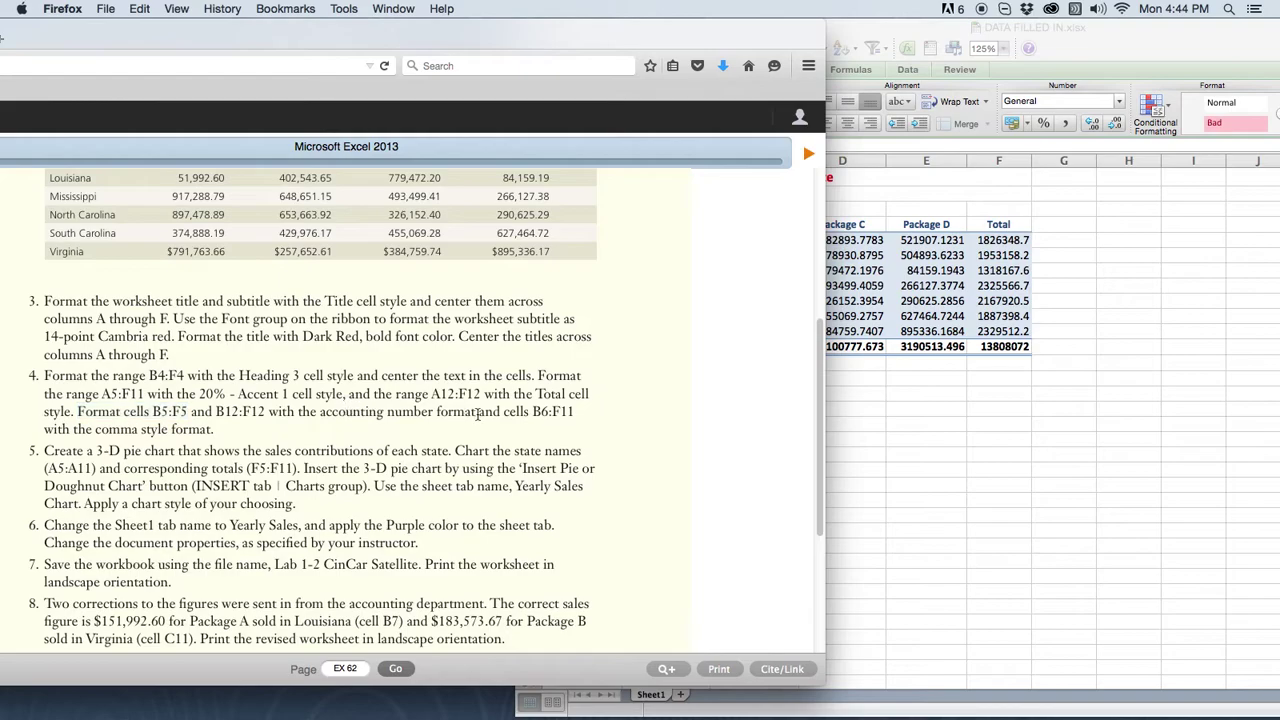
pyautogui.click(860, 407)
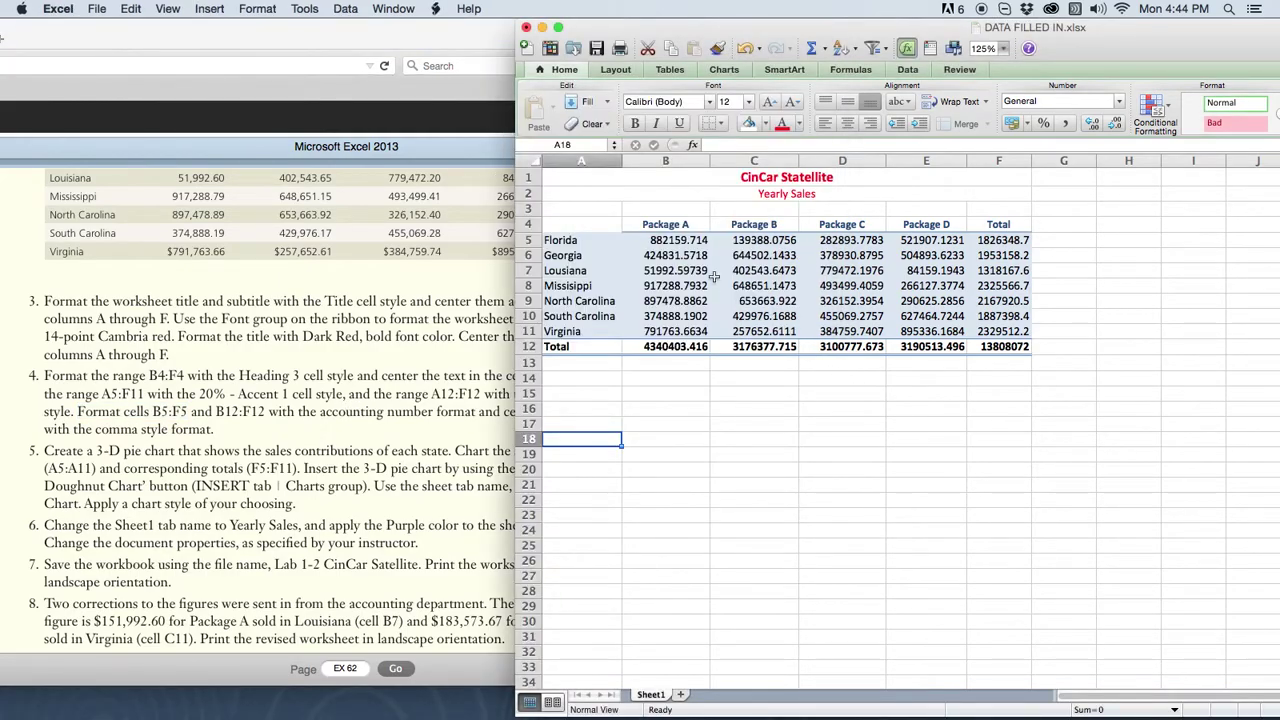
# Step: Format the Florida sales figures in B5:F5 with the Accounting number format
pyautogui.moveTo(641, 241); pyautogui.dragTo(968, 243)
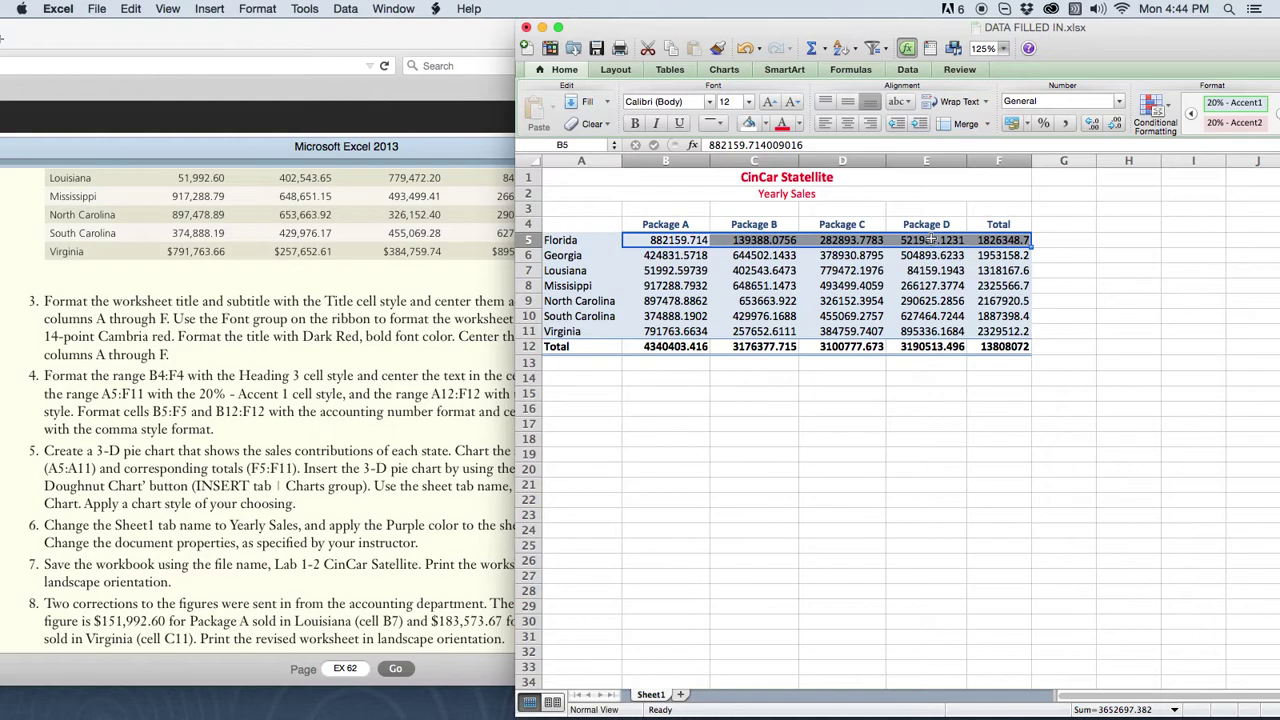
pyautogui.moveTo(1095, 50); pyautogui.dragTo(1069, 50)
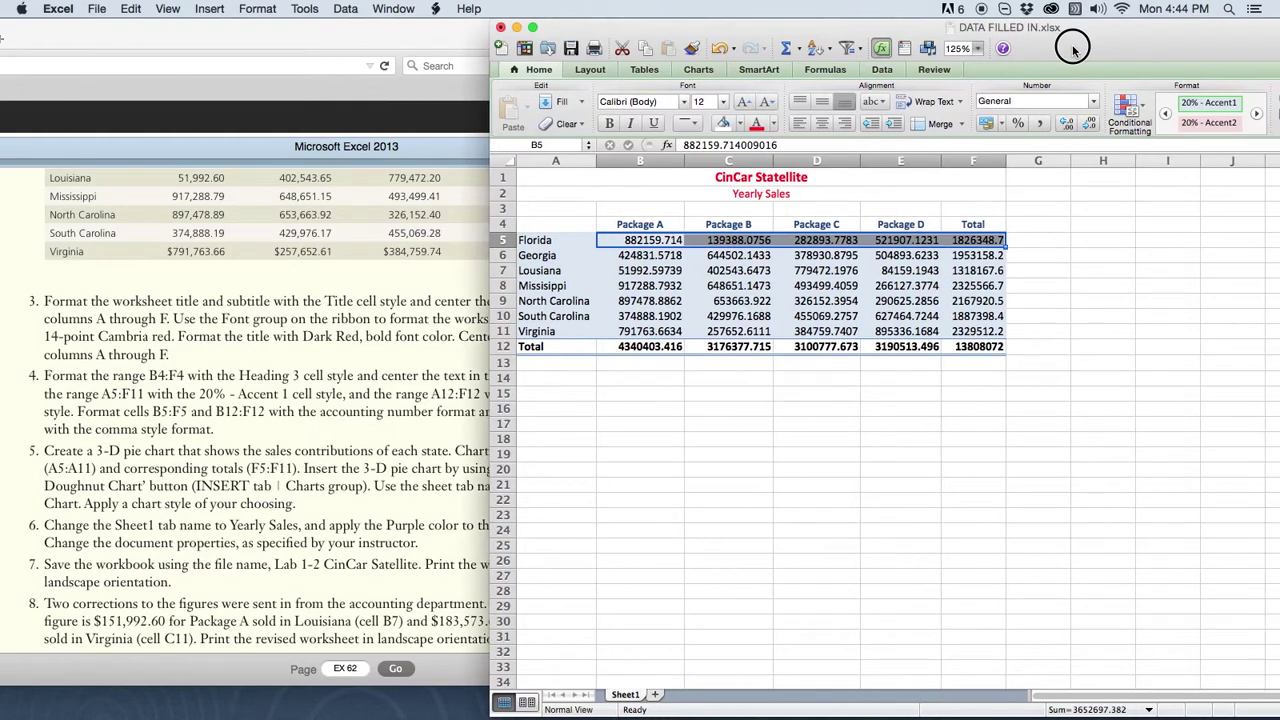
pyautogui.click(1093, 101)
pyautogui.click(1048, 164)
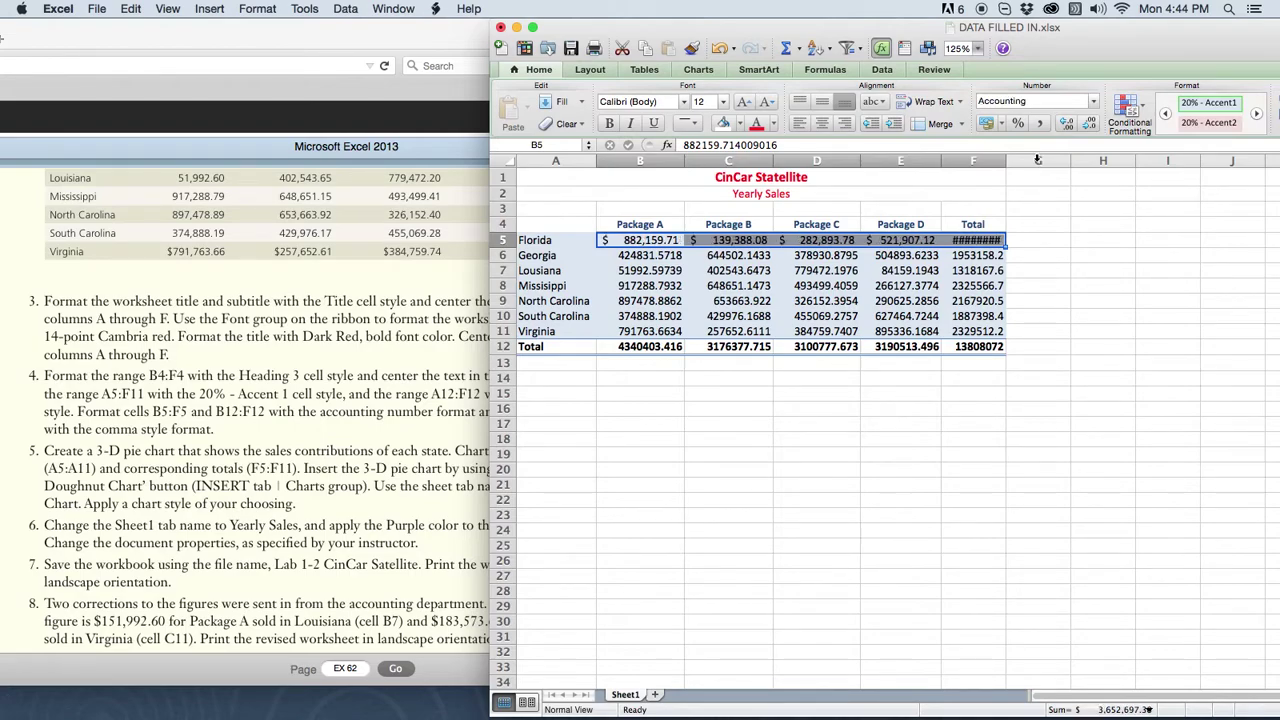
# Step: Apply the Comma [0] cell style to the Florida total in F5
pyautogui.click(958, 240)
pyautogui.moveTo(1069, 58); pyautogui.dragTo(899, 58)
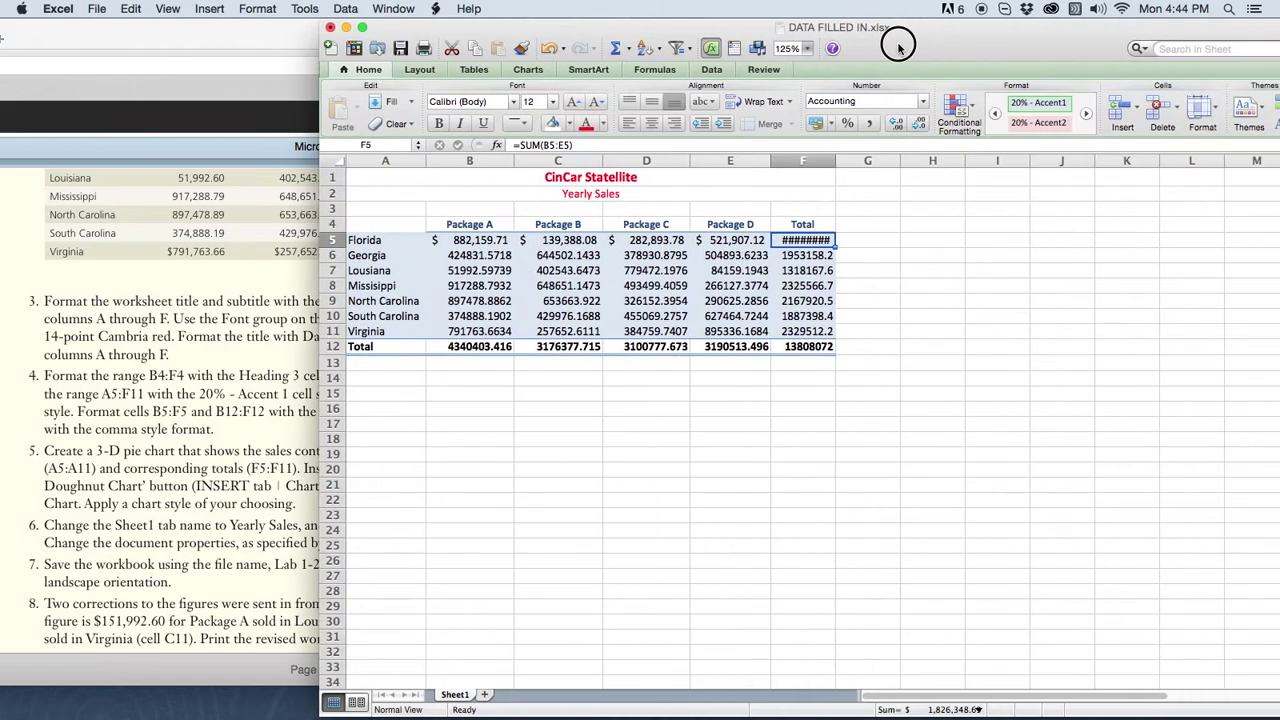
pyautogui.click(1038, 137)
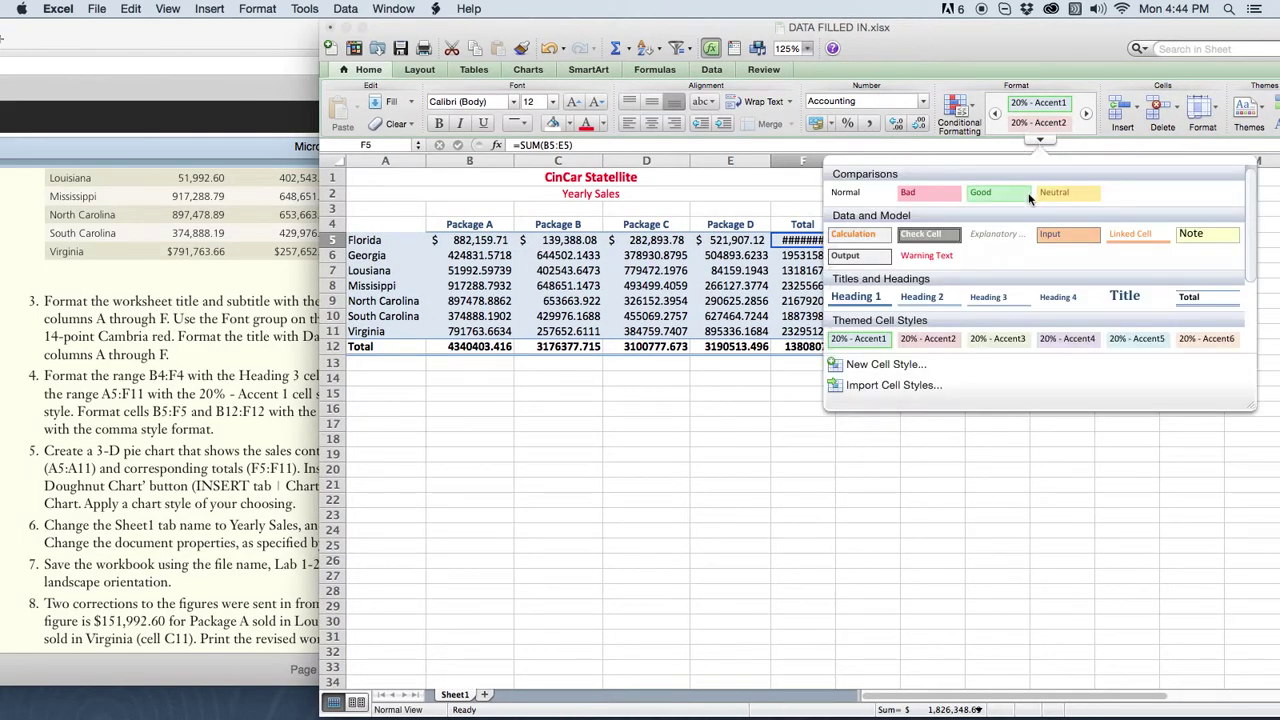
pyautogui.moveTo(1250, 251); pyautogui.dragTo(1248, 324)
pyautogui.click(927, 341)
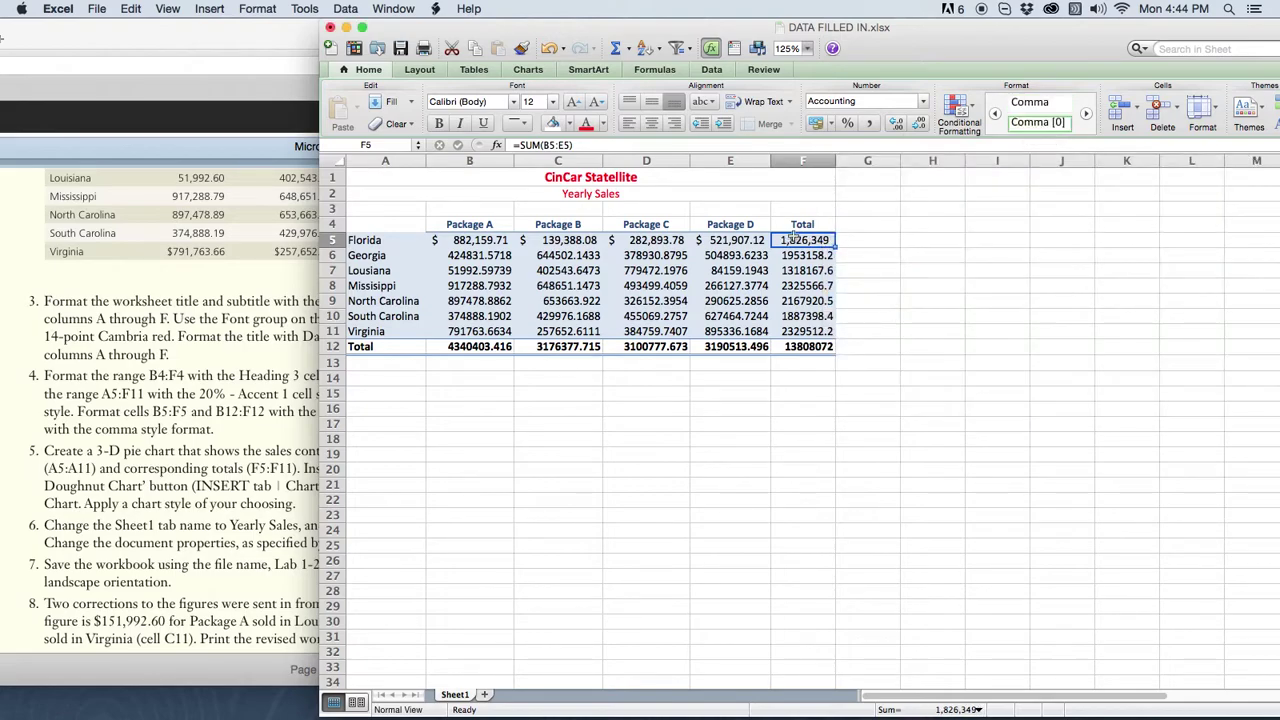
pyautogui.click(920, 300)
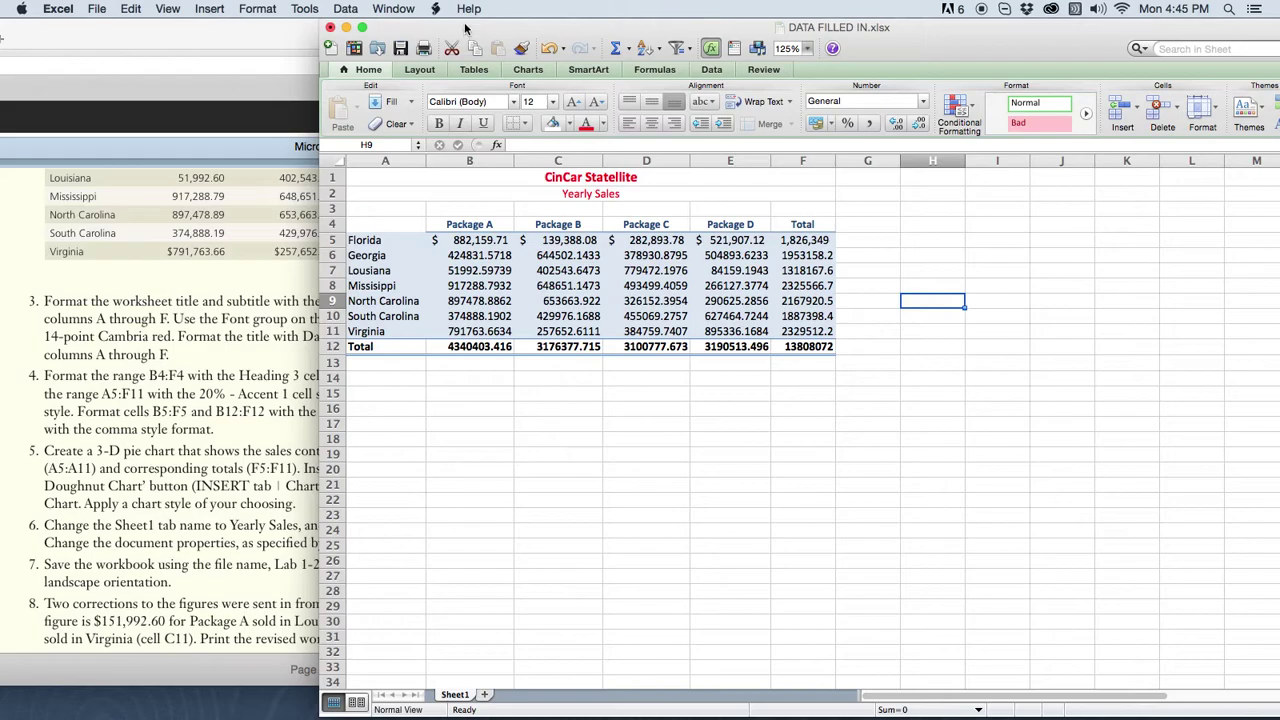
# Step: Check in the Firefox textbook which number format instruction 4 requires for B12:F12, and return to Excel
pyautogui.moveTo(466, 28); pyautogui.dragTo(716, 28)
pyautogui.click(314, 432)
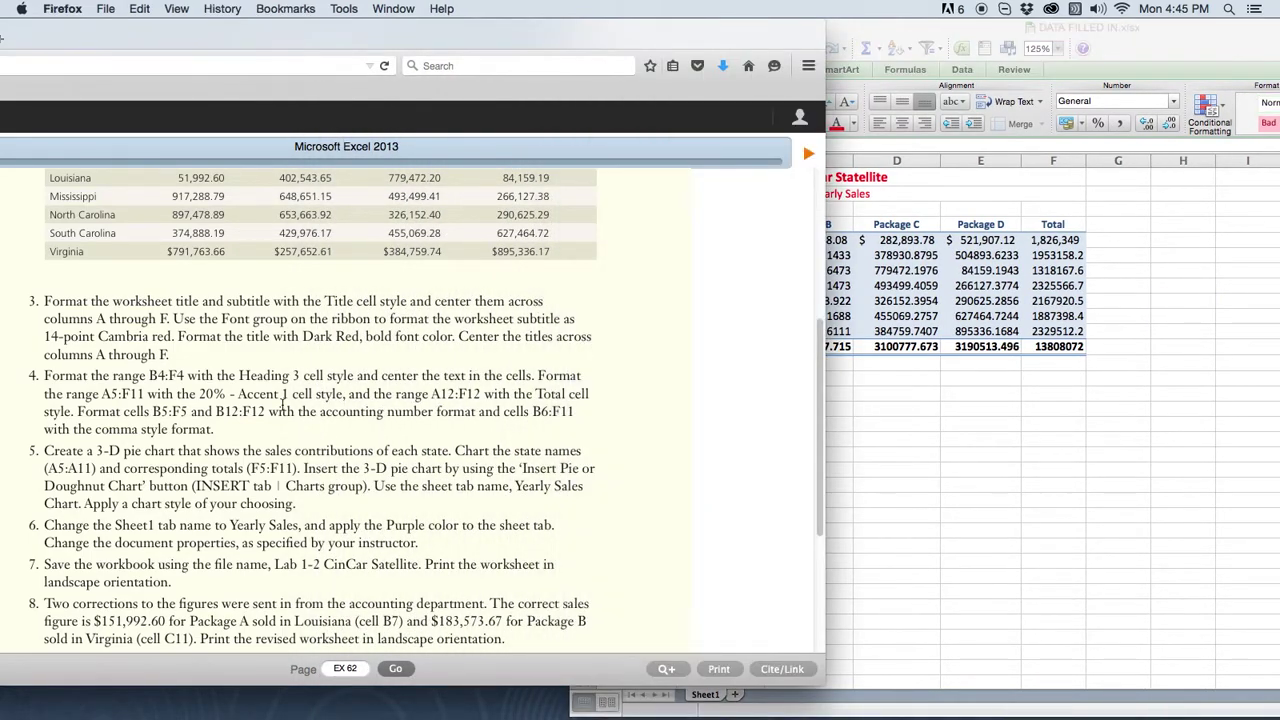
pyautogui.click(218, 411)
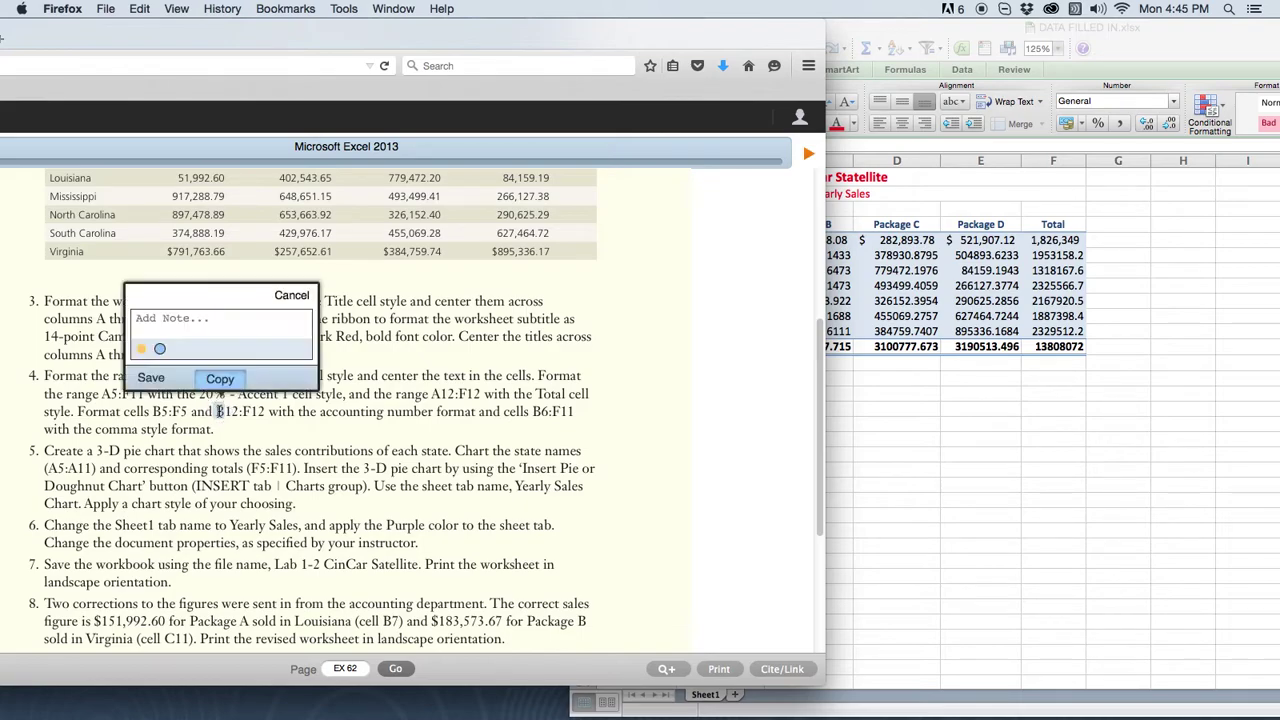
pyautogui.click(896, 394)
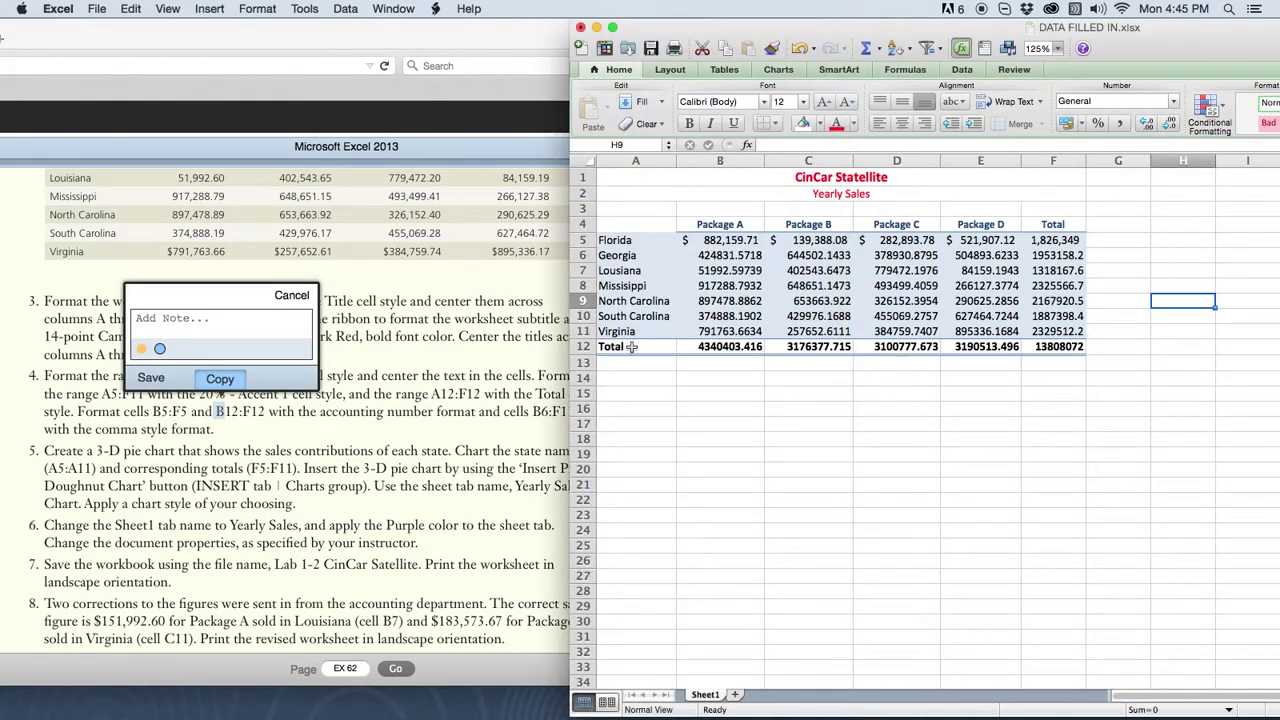
# Step: Format the totals in B12:F12 with the Accounting number format, followed by the Comma cell style
pyautogui.moveTo(686, 347); pyautogui.dragTo(1040, 346)
pyautogui.click(1173, 101)
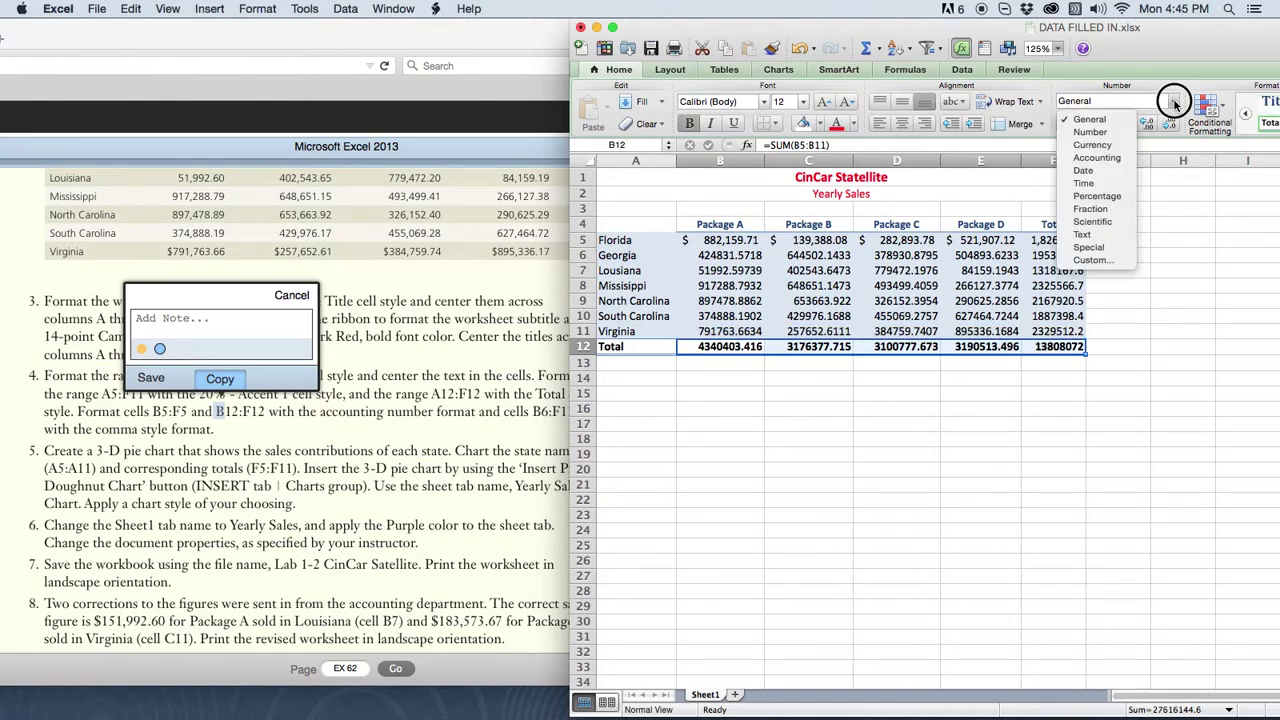
pyautogui.click(1095, 154)
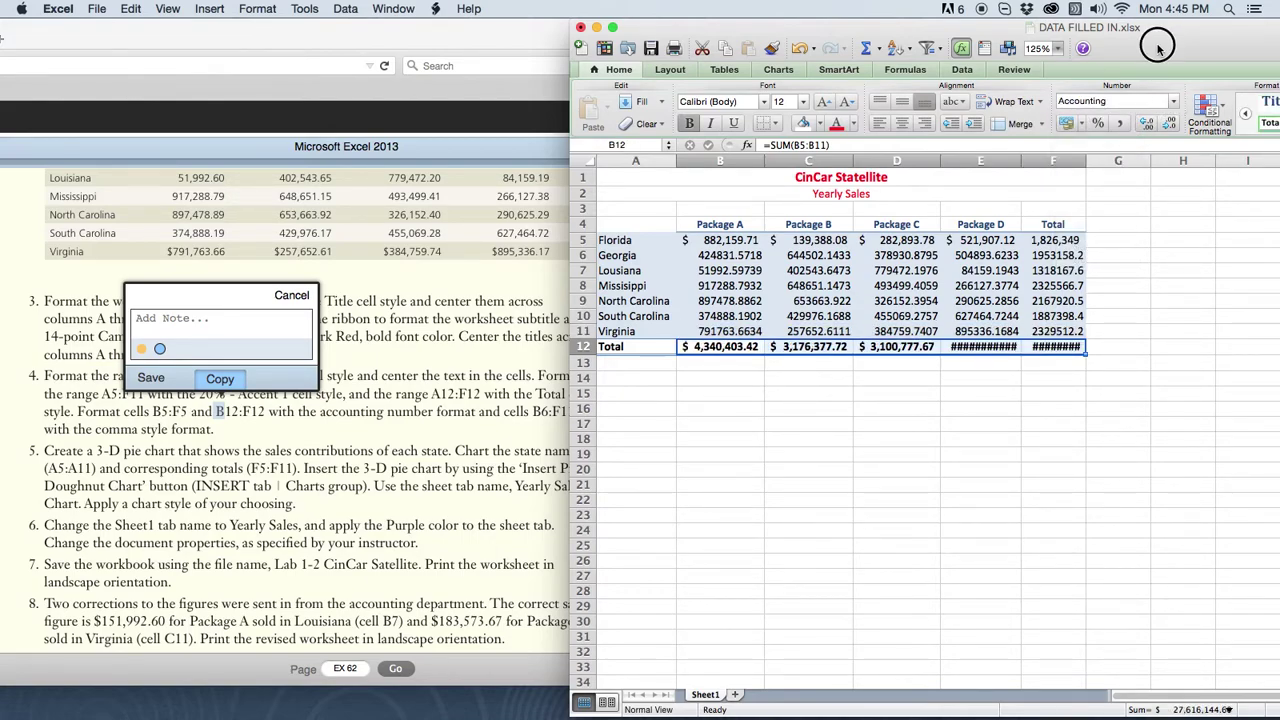
pyautogui.moveTo(1159, 49); pyautogui.dragTo(951, 48)
pyautogui.click(1091, 143)
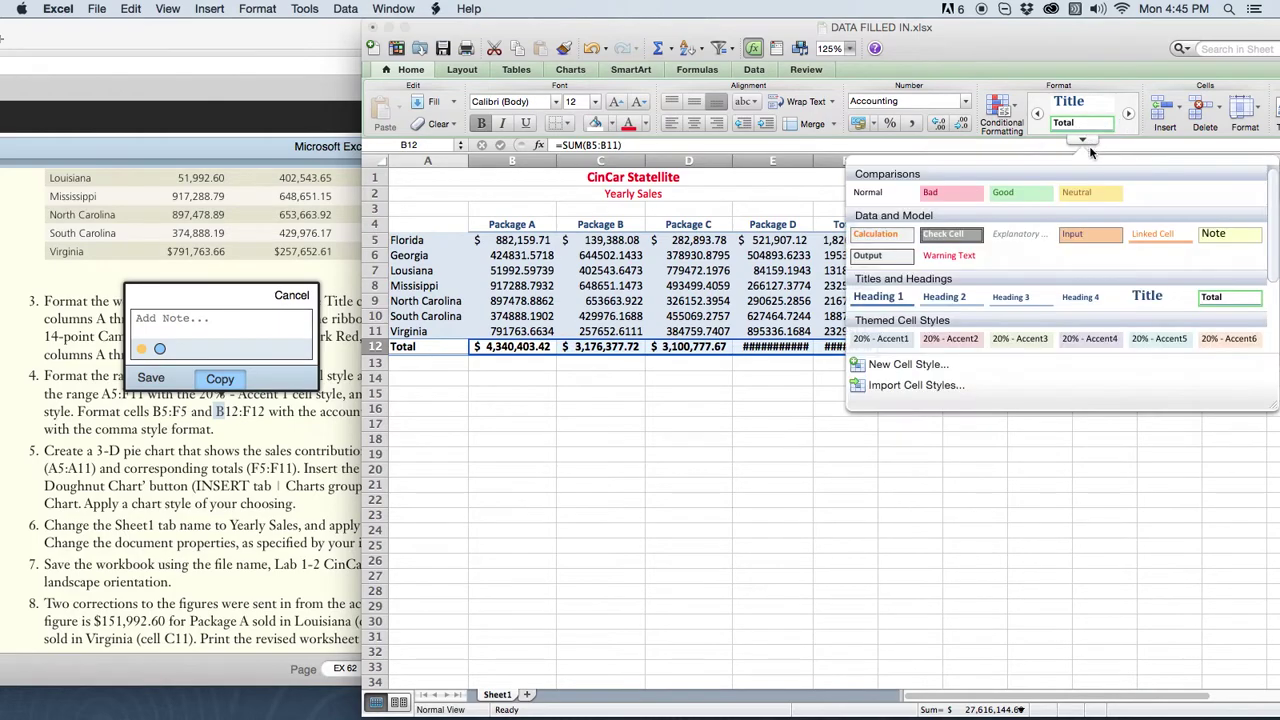
pyautogui.moveTo(1270, 235); pyautogui.dragTo(1276, 303)
pyautogui.click(880, 335)
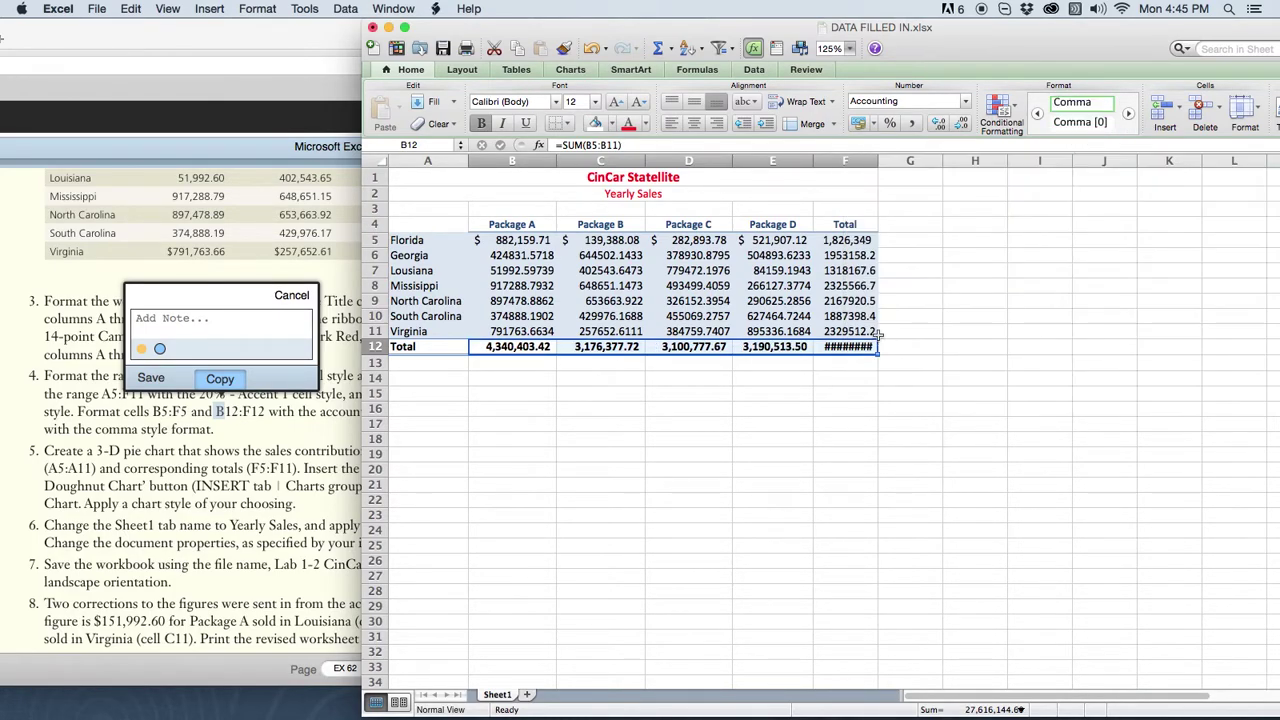
# Step: Try the Comma [0], Comma and Currency cell styles on the grand total in F12, finishing with Comma
pyautogui.click(860, 346)
pyautogui.click(1077, 124)
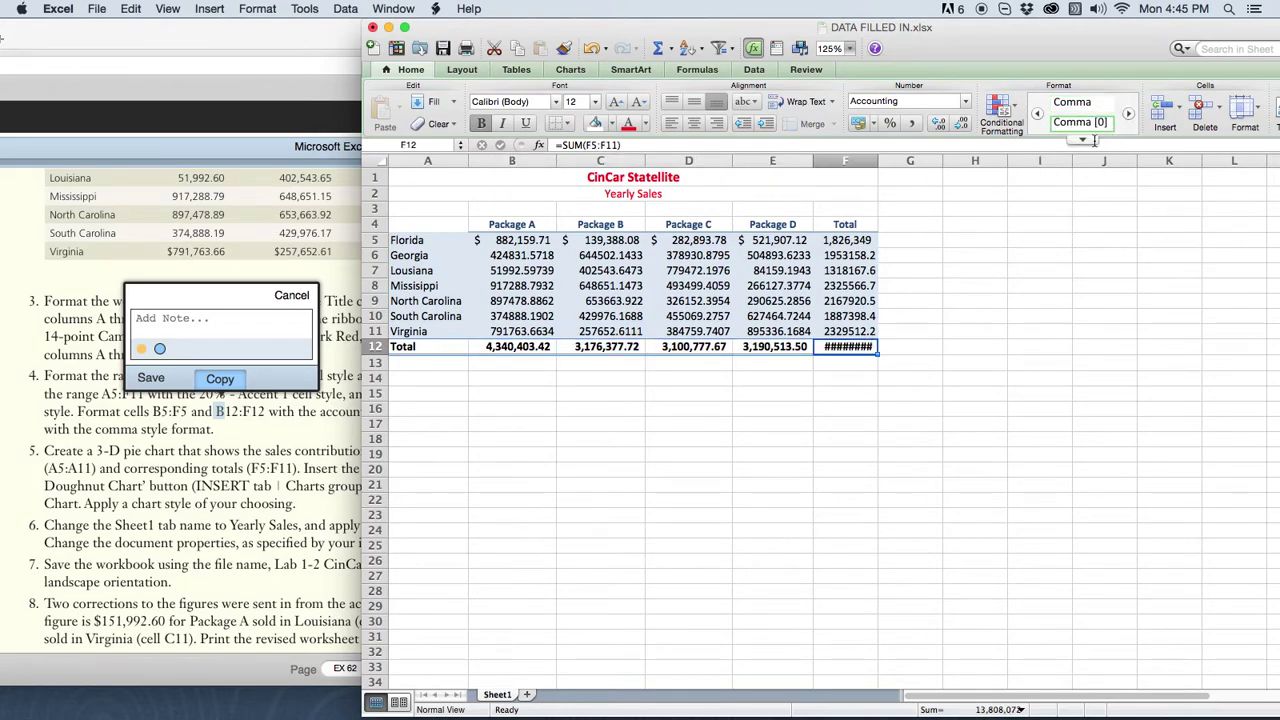
pyautogui.click(1090, 139)
pyautogui.click(878, 337)
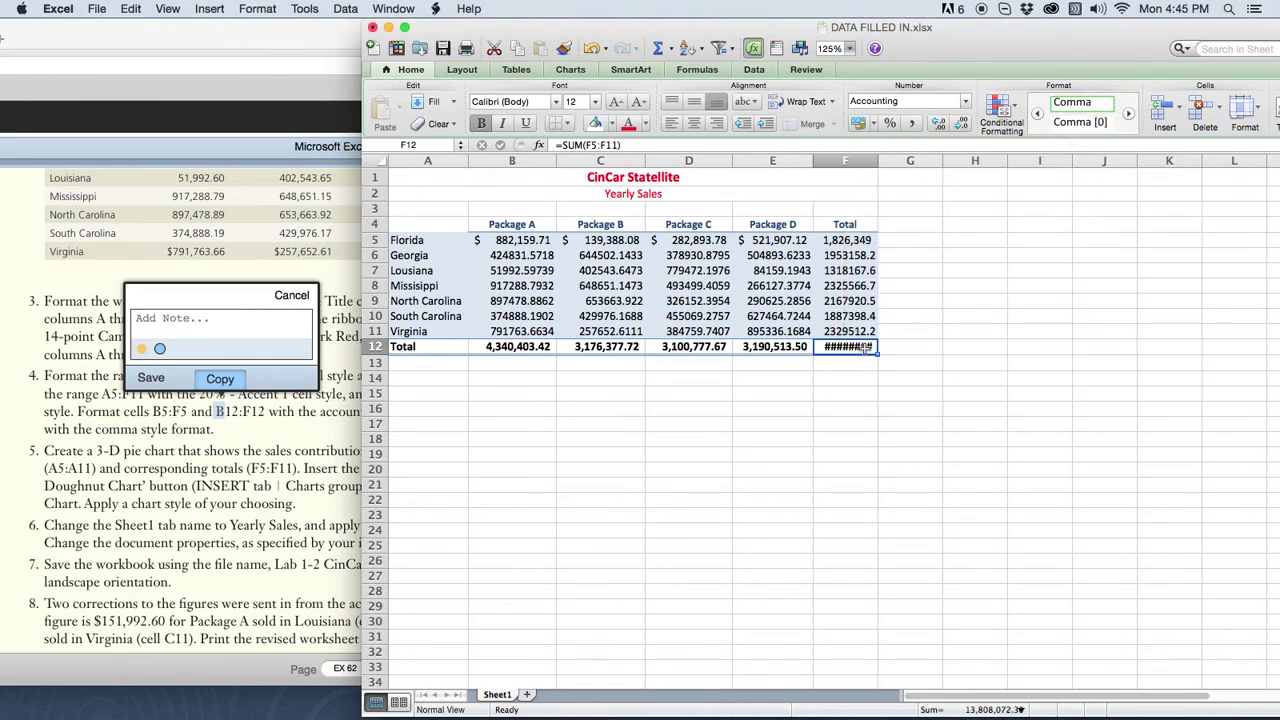
pyautogui.click(1083, 141)
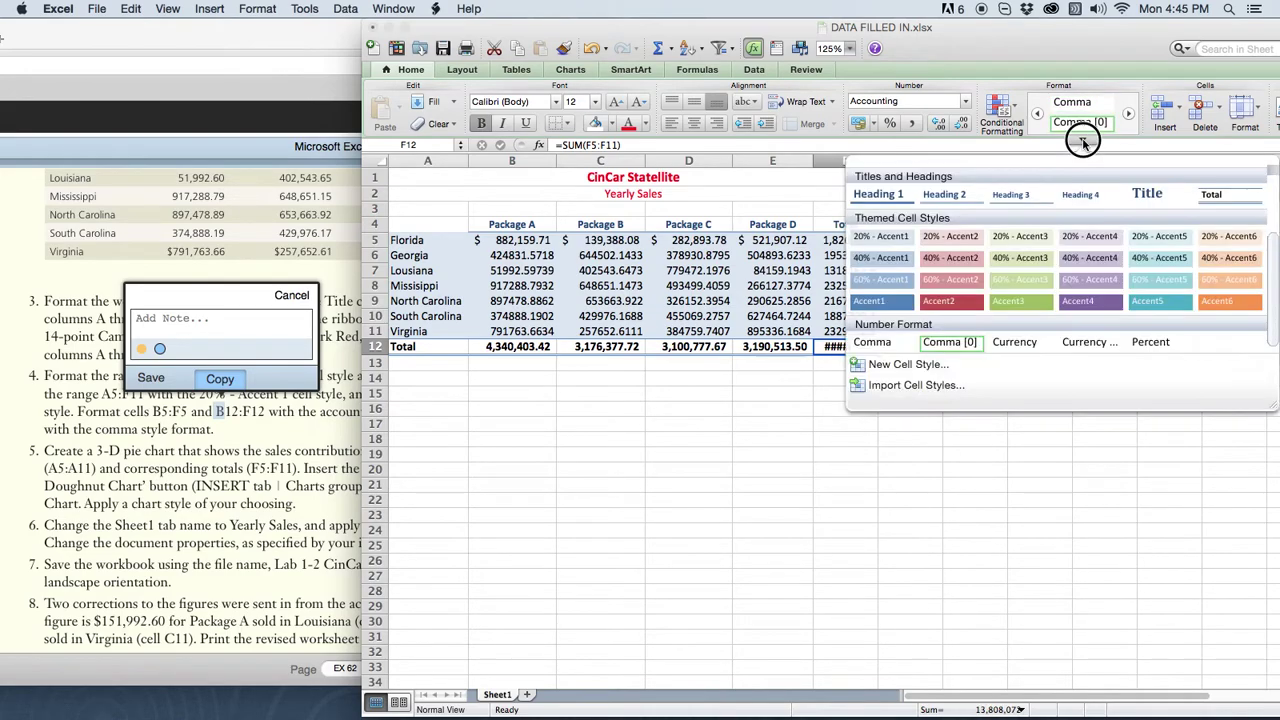
pyautogui.click(1015, 341)
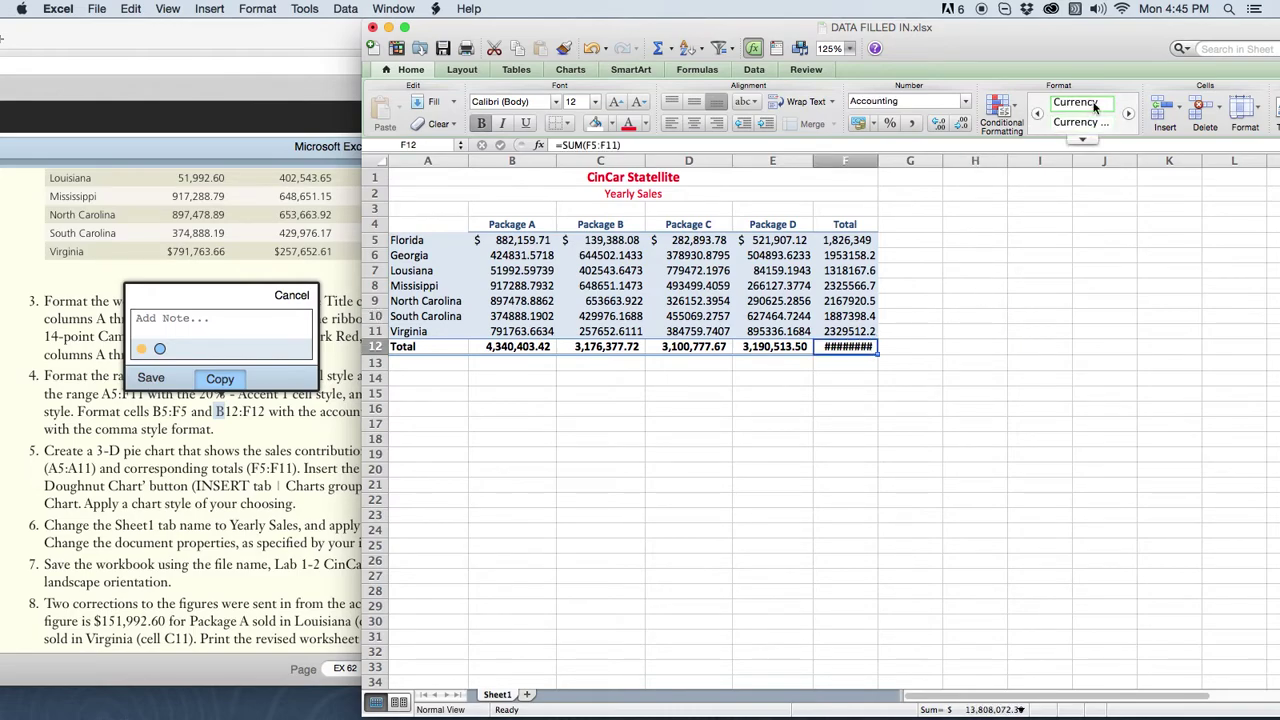
pyautogui.click(1081, 142)
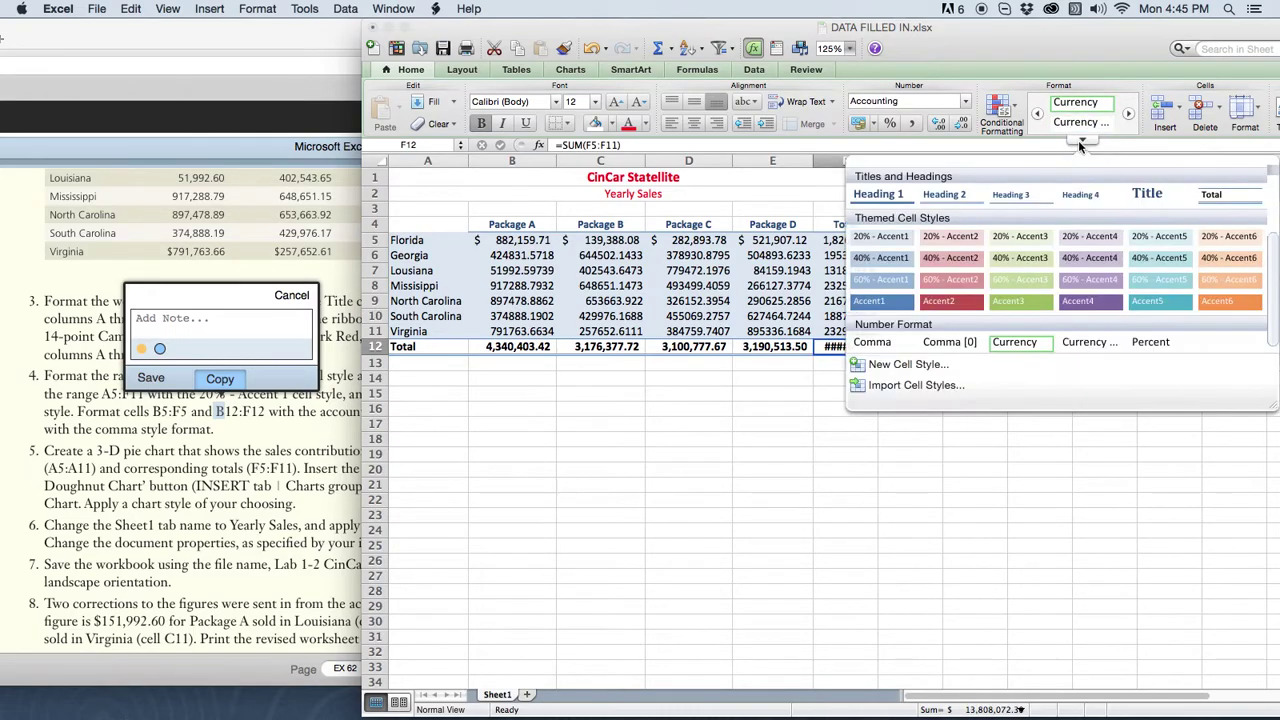
pyautogui.click(872, 341)
pyautogui.click(948, 346)
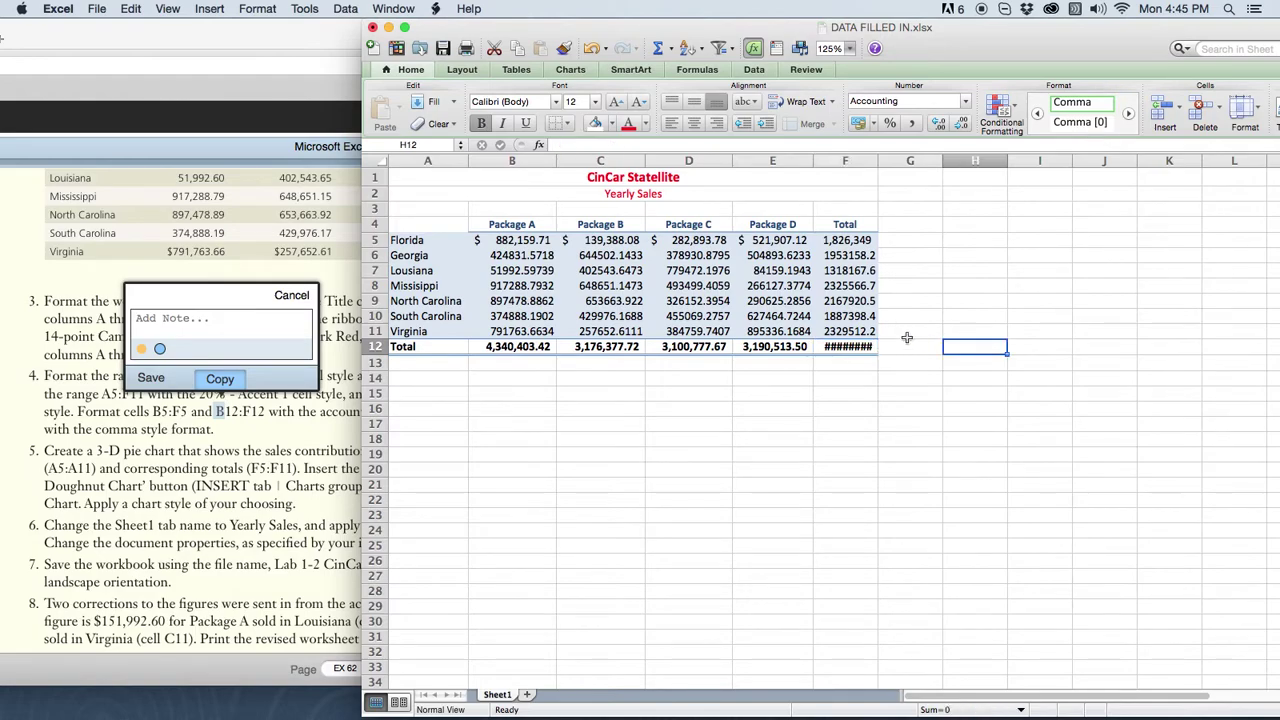
# Step: Cancel the note pop-up in the Firefox textbook, read the format required for B6:F11 and return to Excel
pyautogui.click(300, 303)
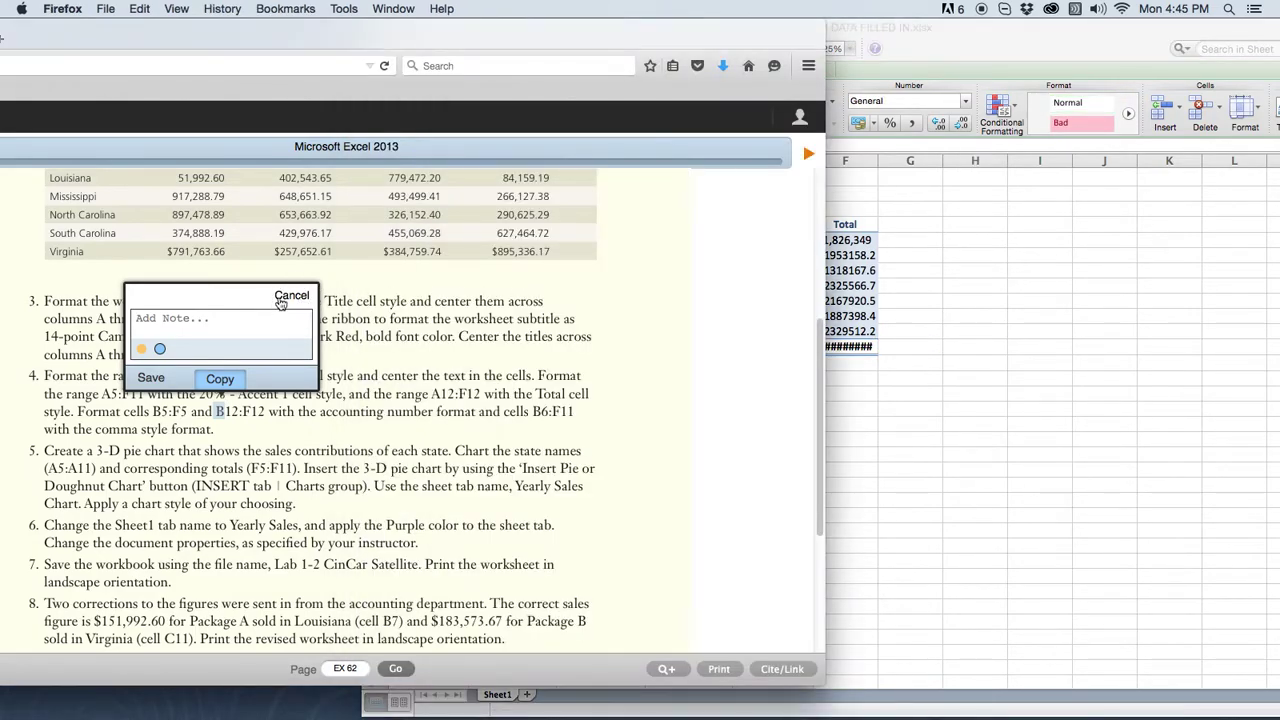
pyautogui.click(290, 297)
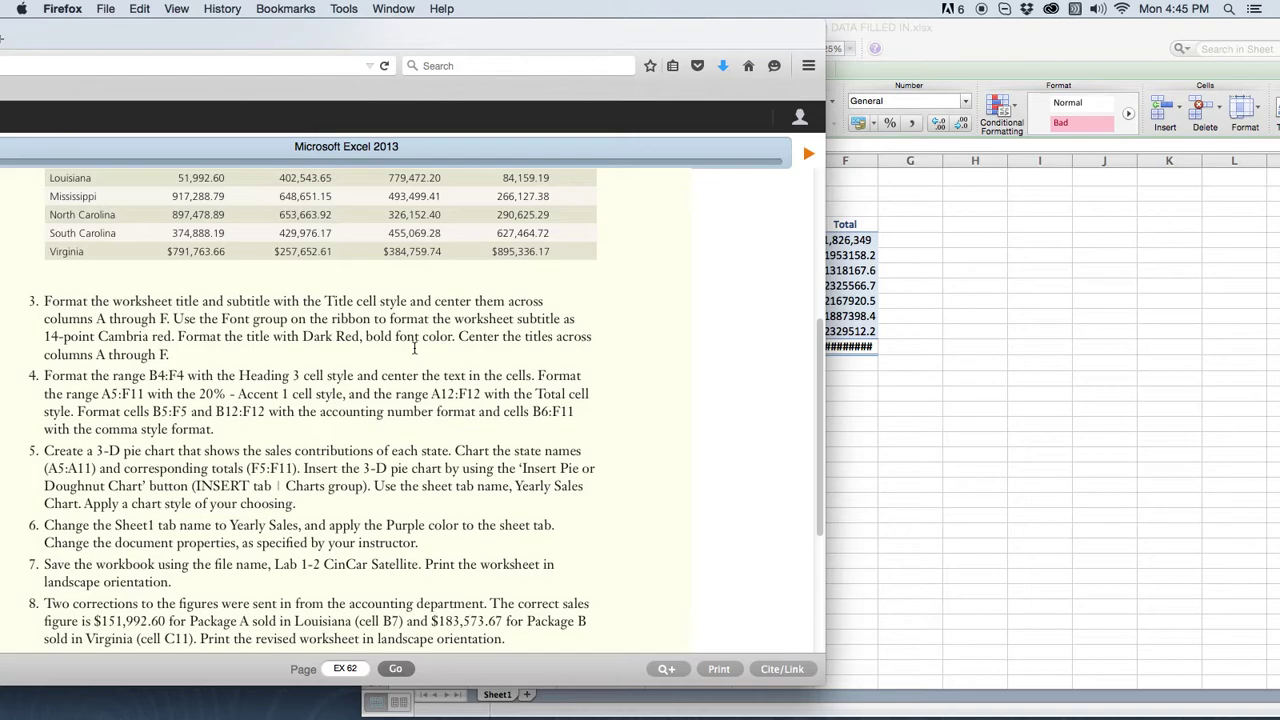
pyautogui.moveTo(571, 29); pyautogui.dragTo(466, 29)
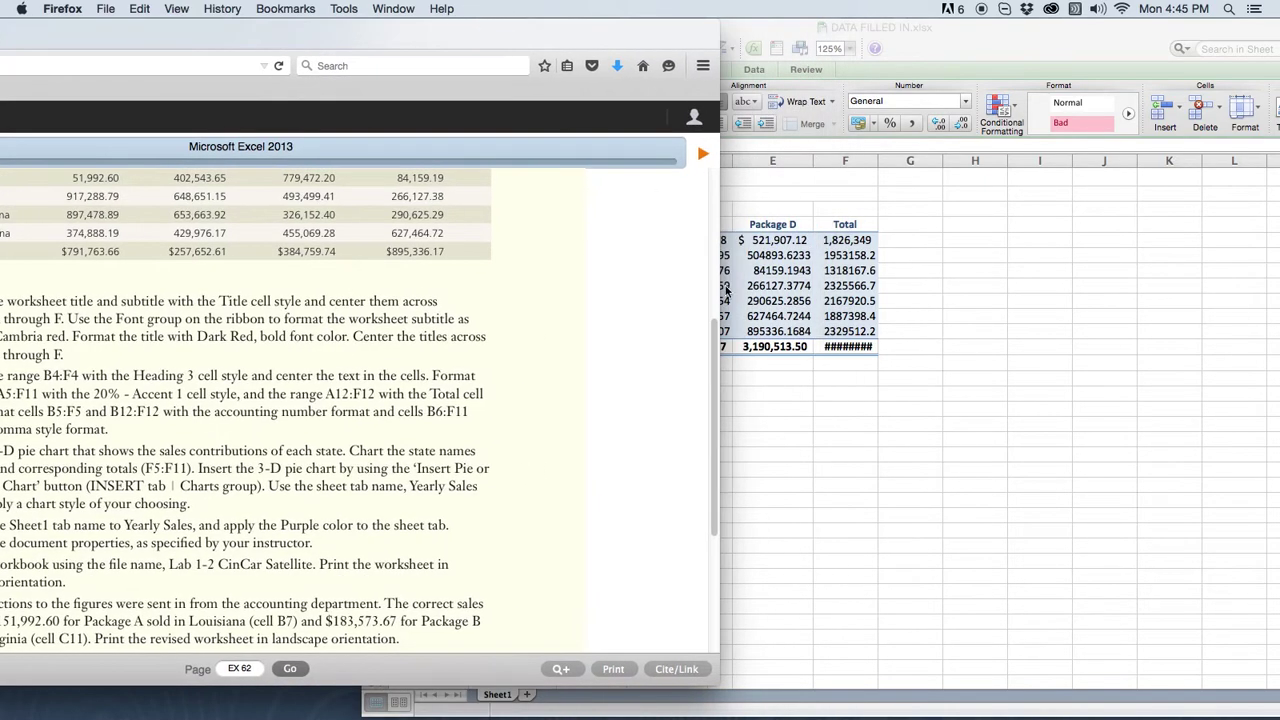
pyautogui.click(797, 387)
pyautogui.click(857, 347)
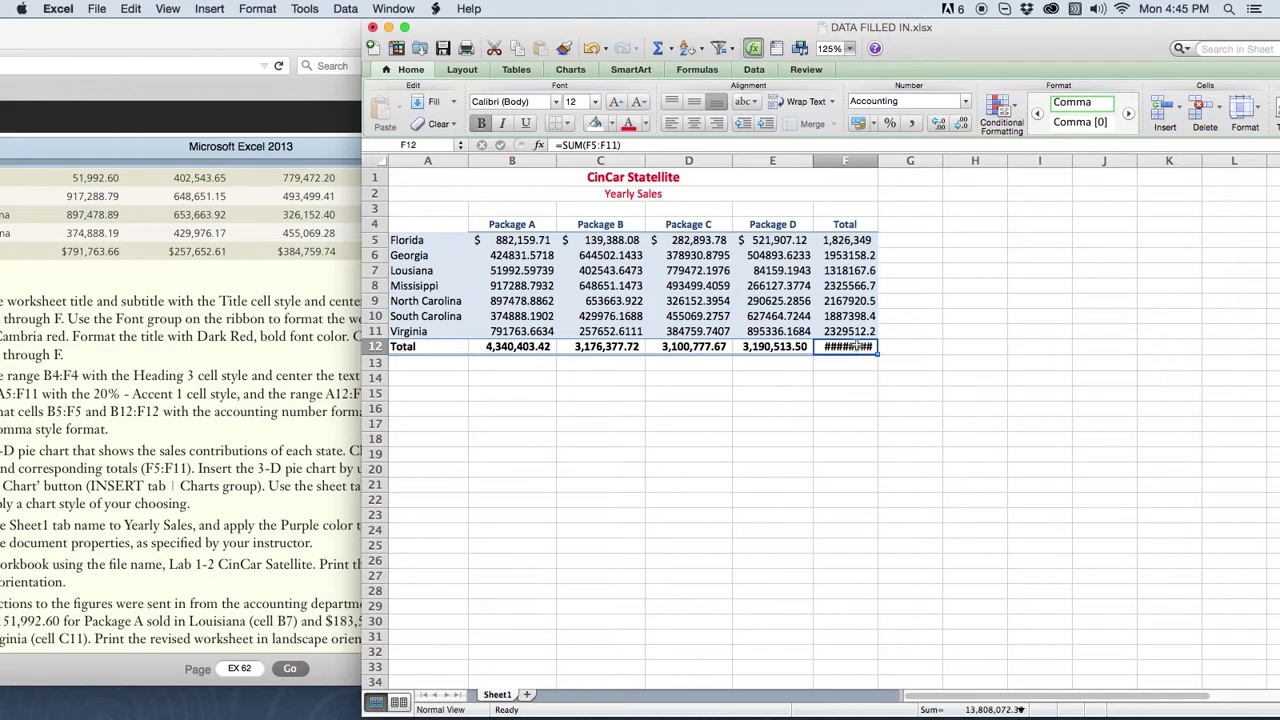
pyautogui.click(727, 408)
# Step: Format the state sales figures in B6:F11 with the Accounting number format, followed by the Comma cell style
pyautogui.moveTo(495, 256); pyautogui.dragTo(820, 326)
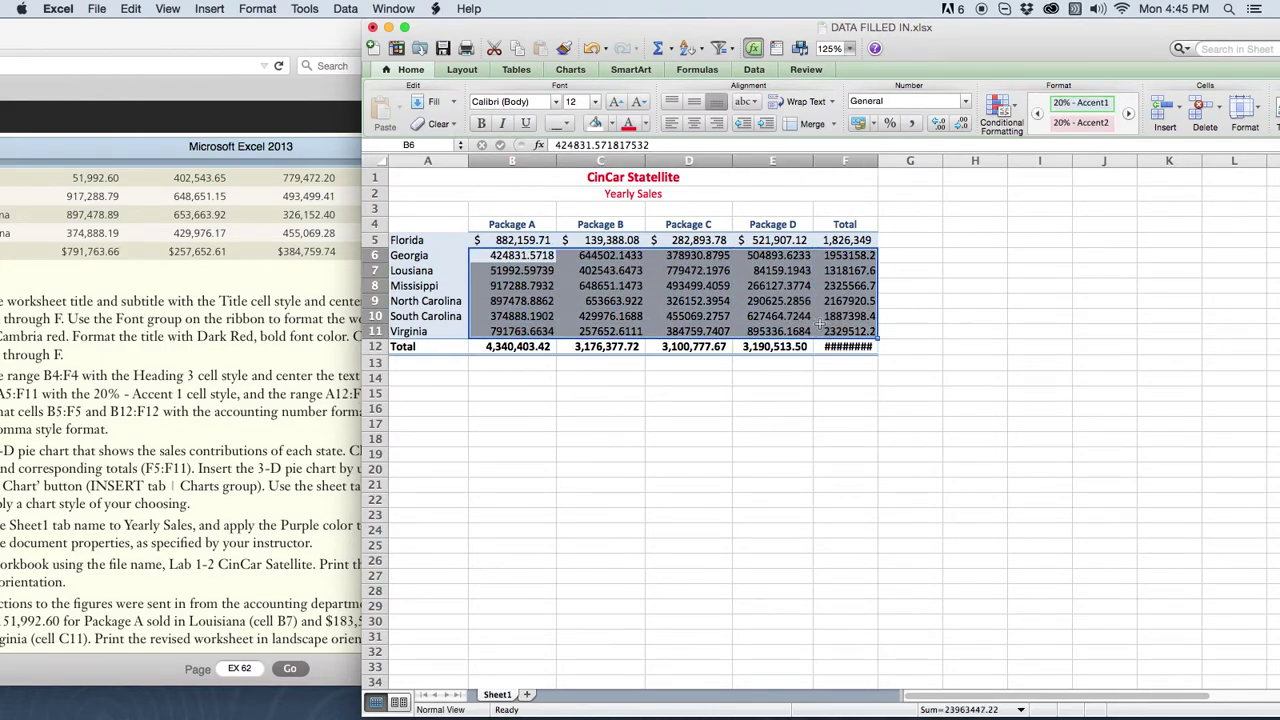
pyautogui.click(965, 101)
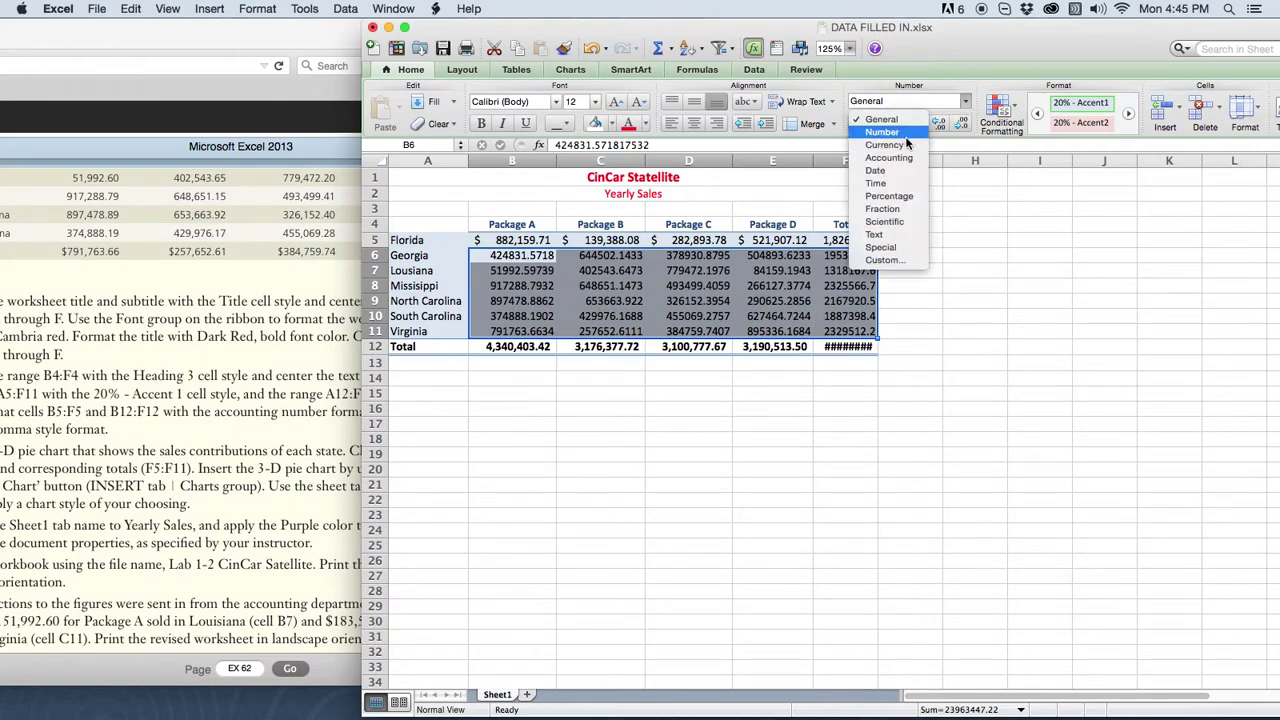
pyautogui.click(899, 160)
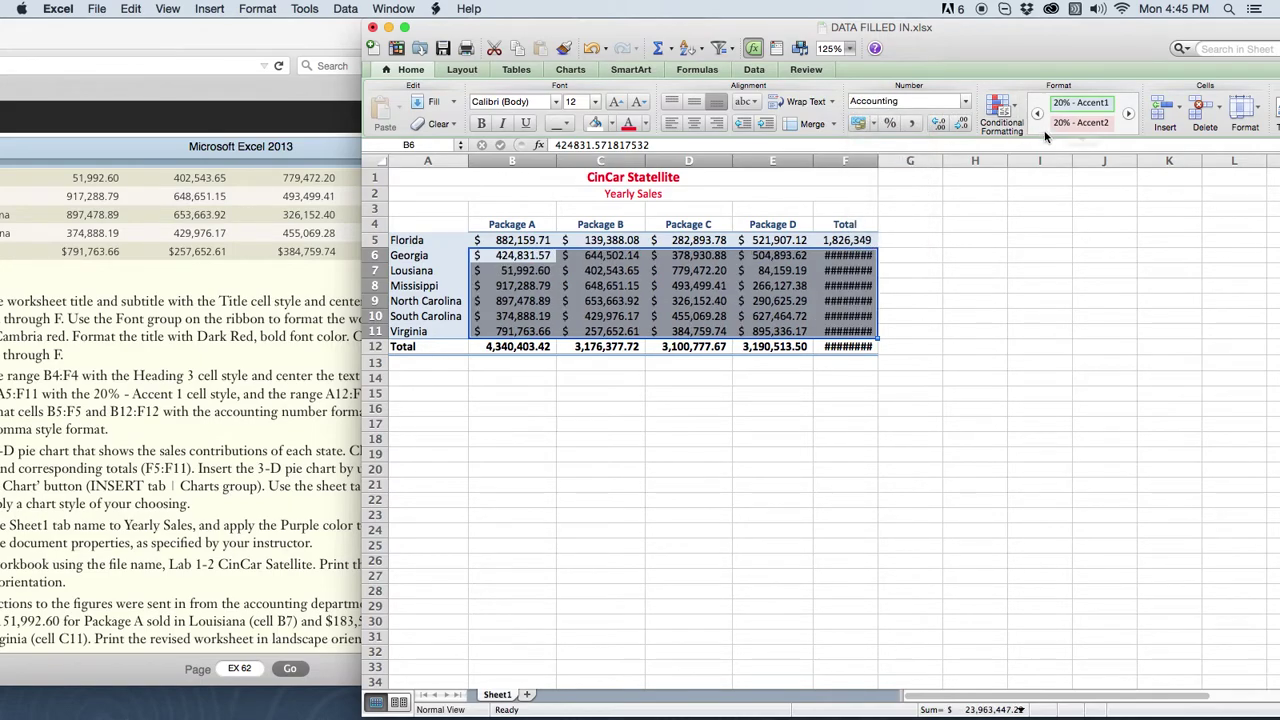
pyautogui.click(1082, 140)
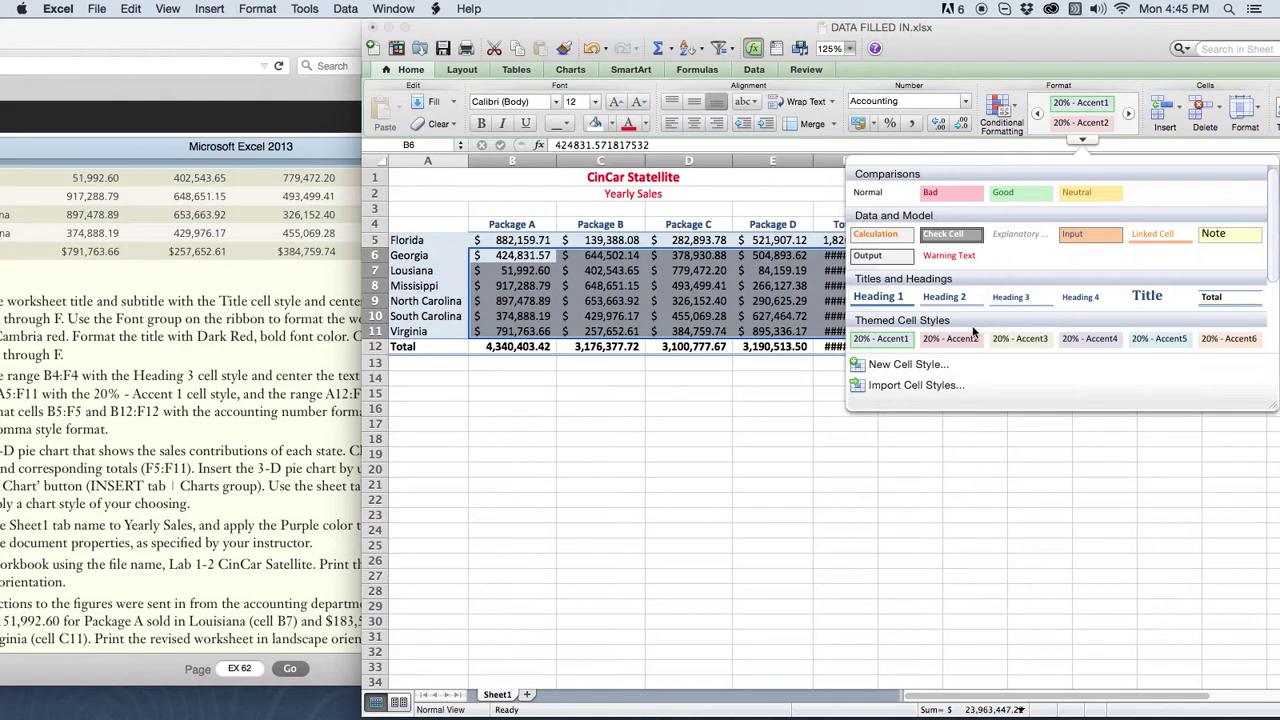
pyautogui.scroll(-3, 975, 338)
pyautogui.click(886, 338)
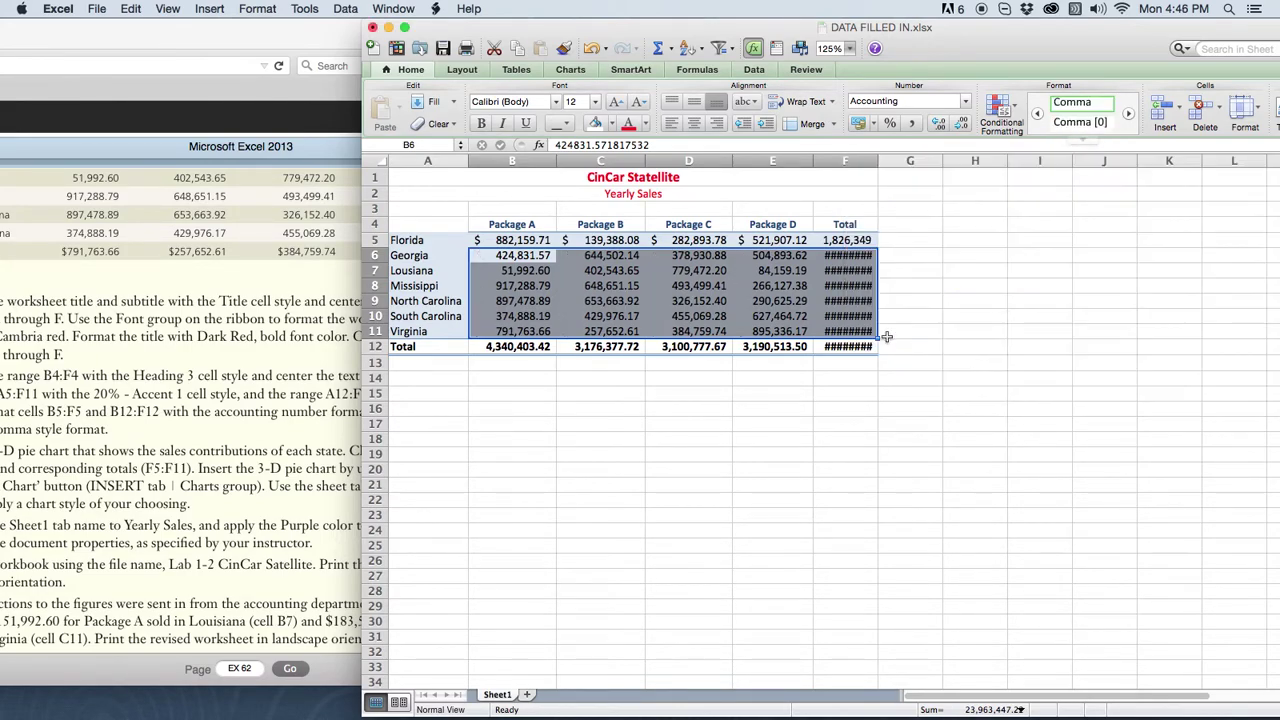
# Step: Apply the Comma [0] cell style to each total in F6:F12, one cell at a time
pyautogui.click(846, 255)
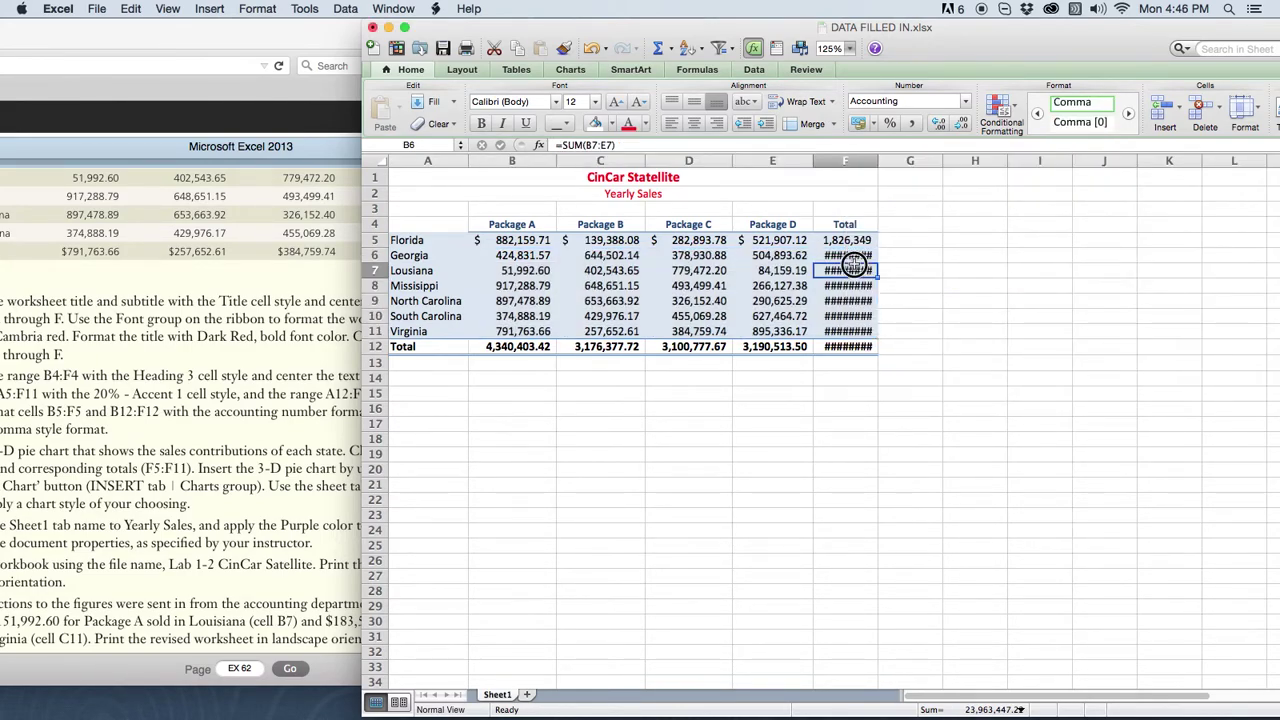
pyautogui.press('Return')
pyautogui.click(1074, 122)
pyautogui.click(848, 285)
pyautogui.click(1074, 122)
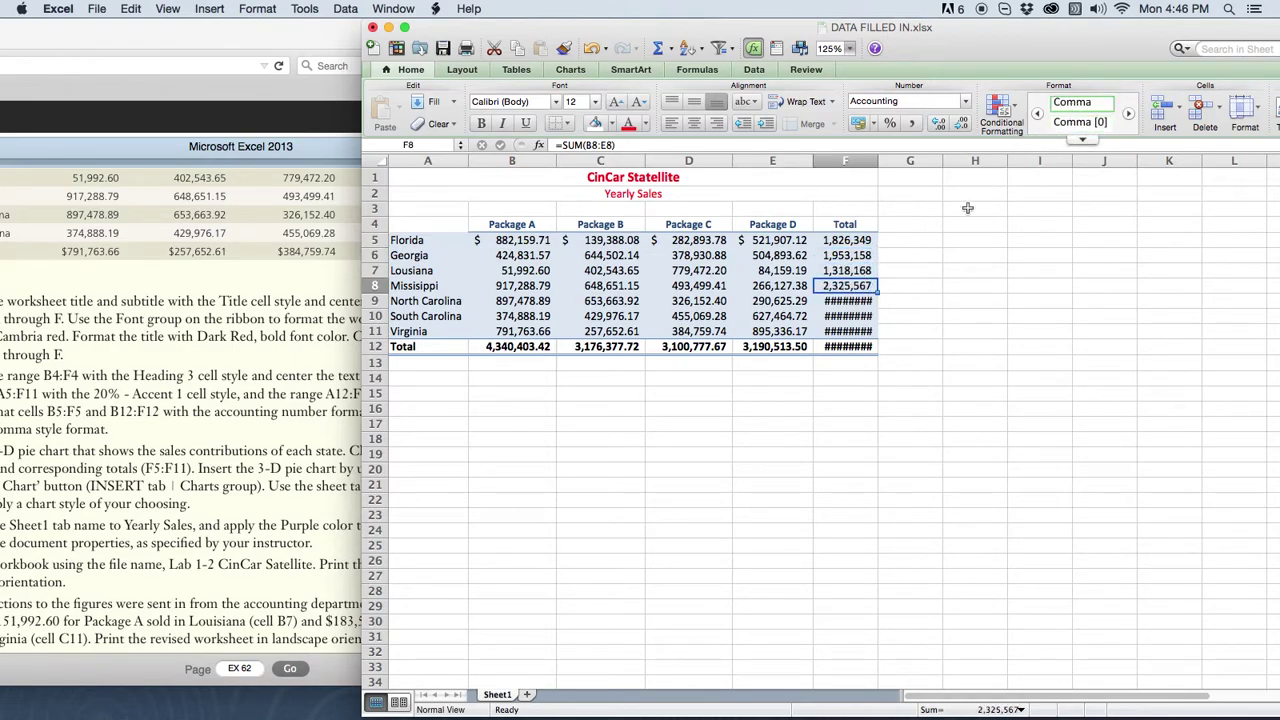
pyautogui.click(848, 300)
pyautogui.click(1074, 122)
pyautogui.click(858, 316)
pyautogui.click(1074, 122)
pyautogui.click(843, 331)
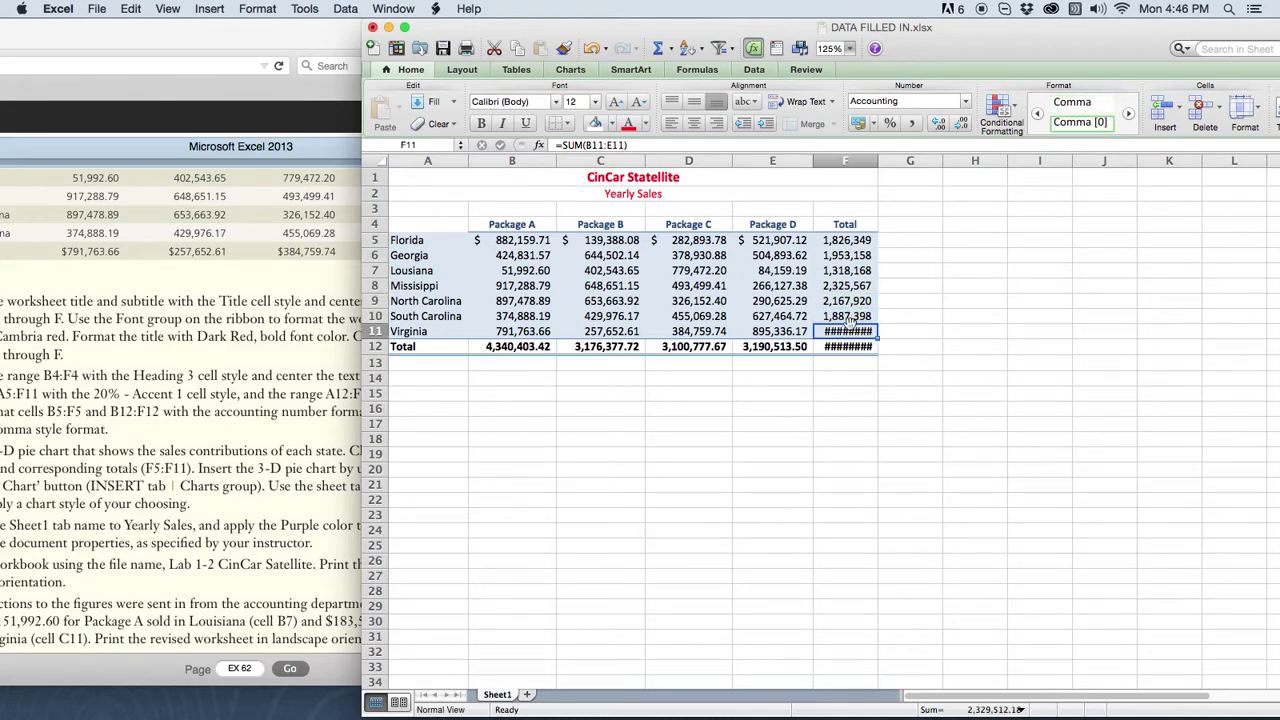
pyautogui.click(1074, 122)
pyautogui.click(848, 346)
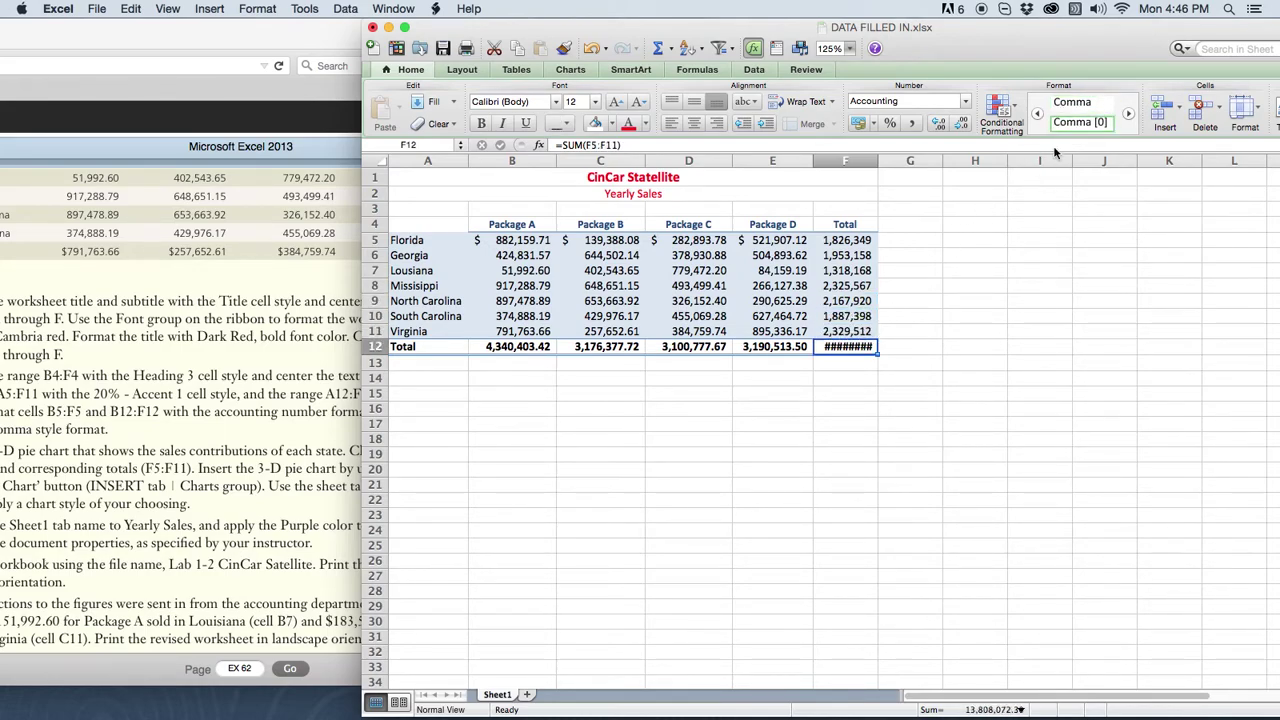
pyautogui.click(1074, 122)
pyautogui.click(974, 316)
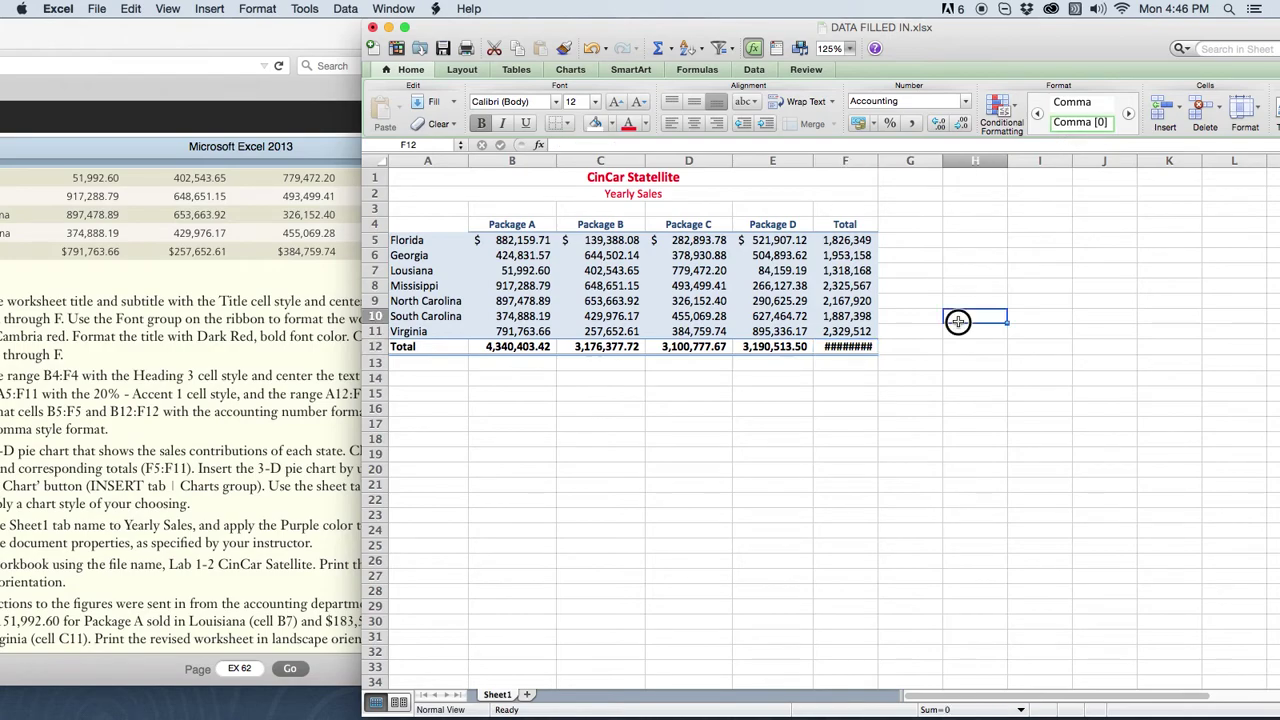
pyautogui.click(840, 347)
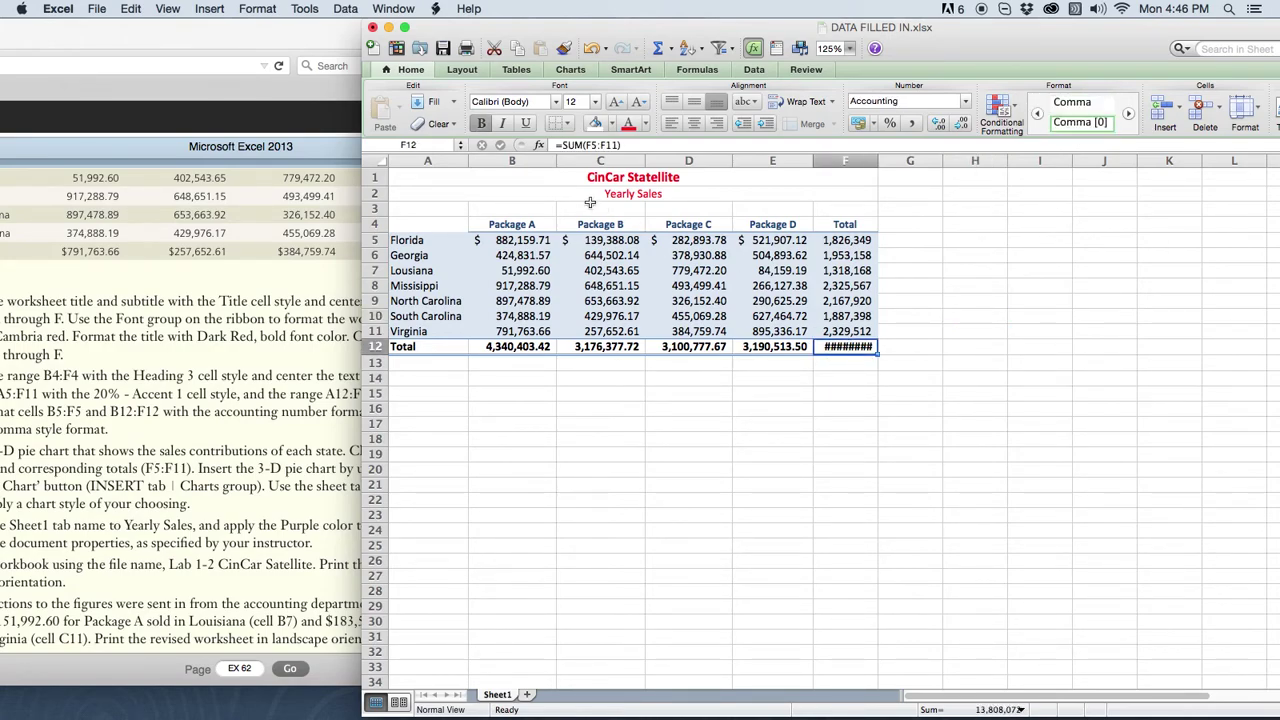
pyautogui.click(1040, 208)
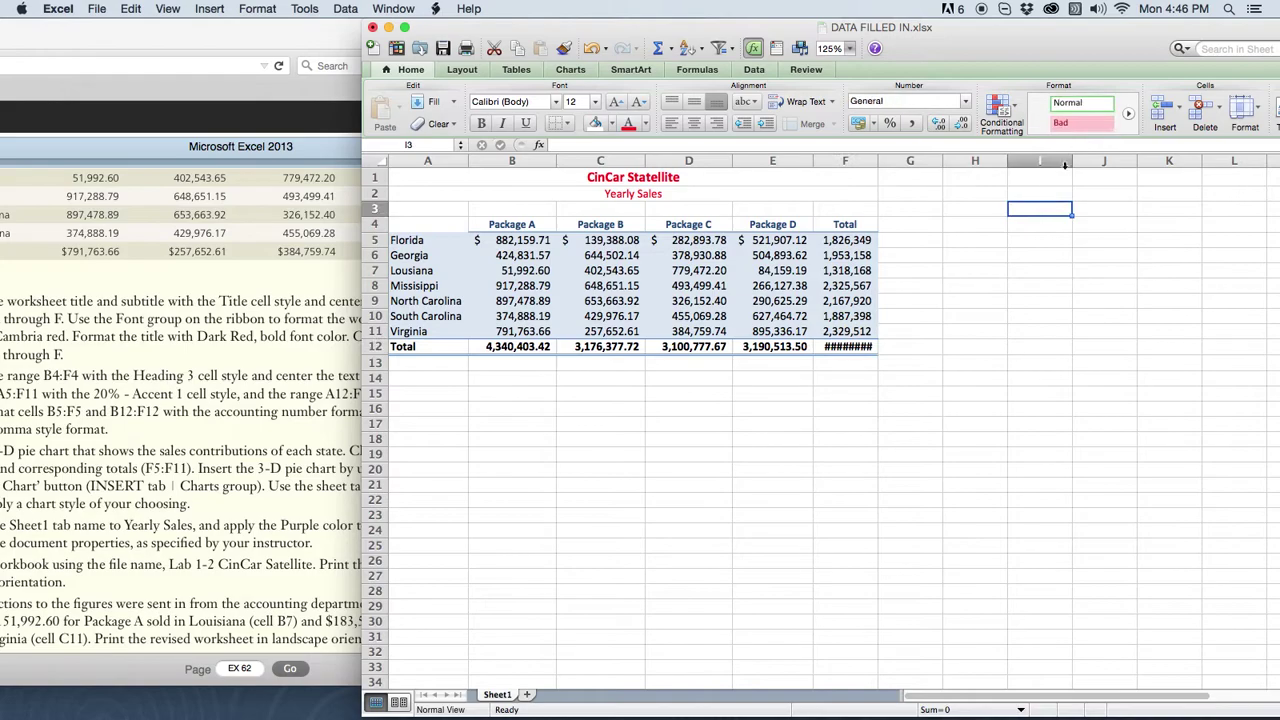
pyautogui.click(1088, 141)
pyautogui.click(820, 380)
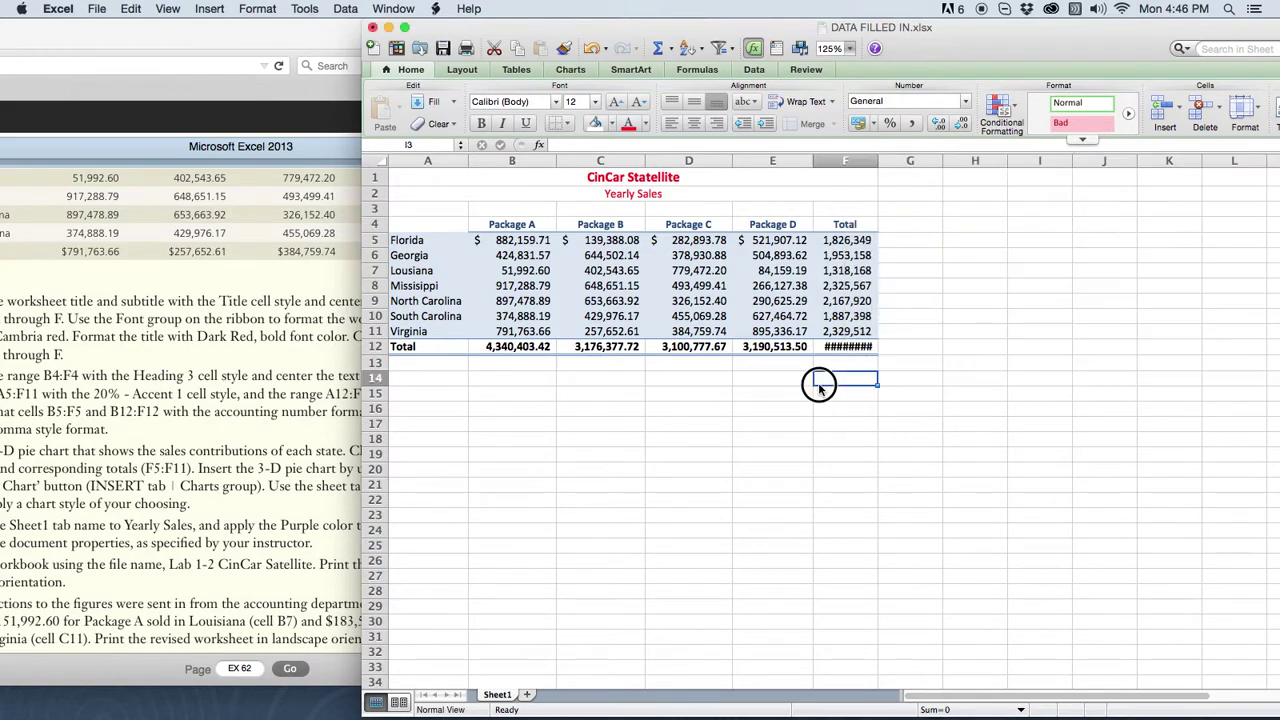
# Step: Try the General and Currency number formats on the grand total in F12, finishing with Accounting
pyautogui.click(845, 347)
pyautogui.click(968, 103)
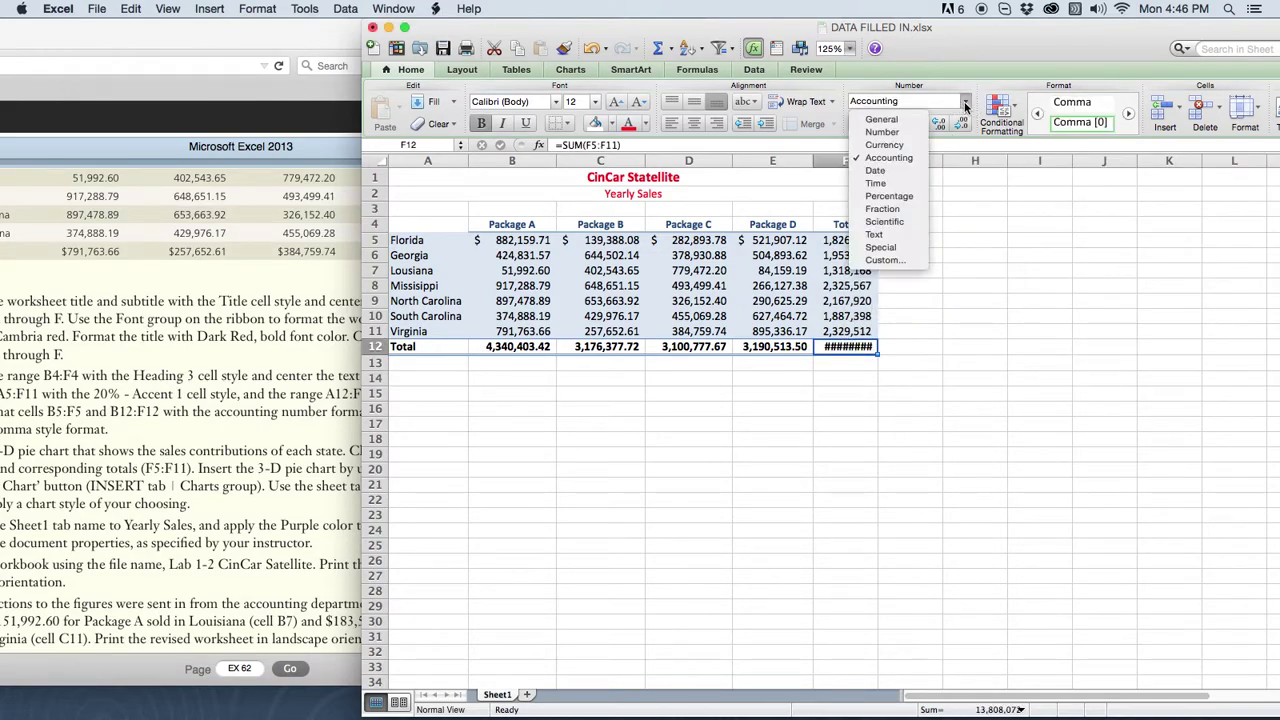
pyautogui.click(875, 114)
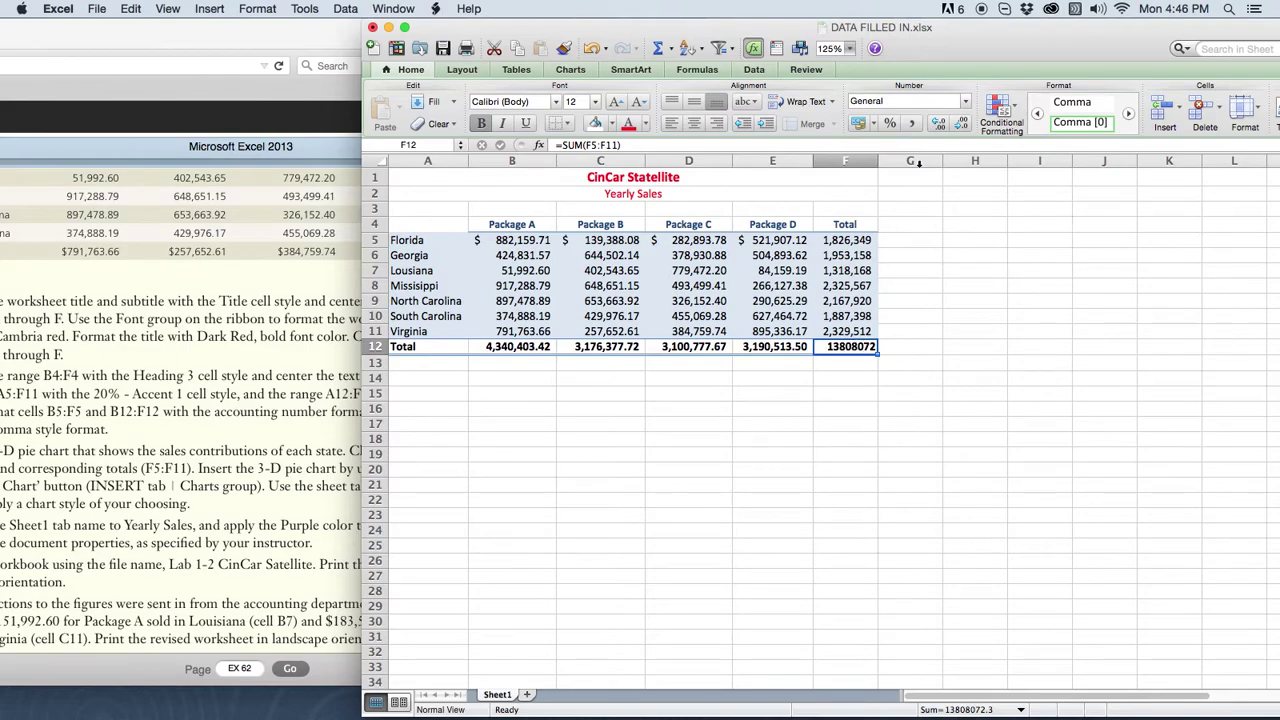
pyautogui.click(966, 101)
pyautogui.click(897, 143)
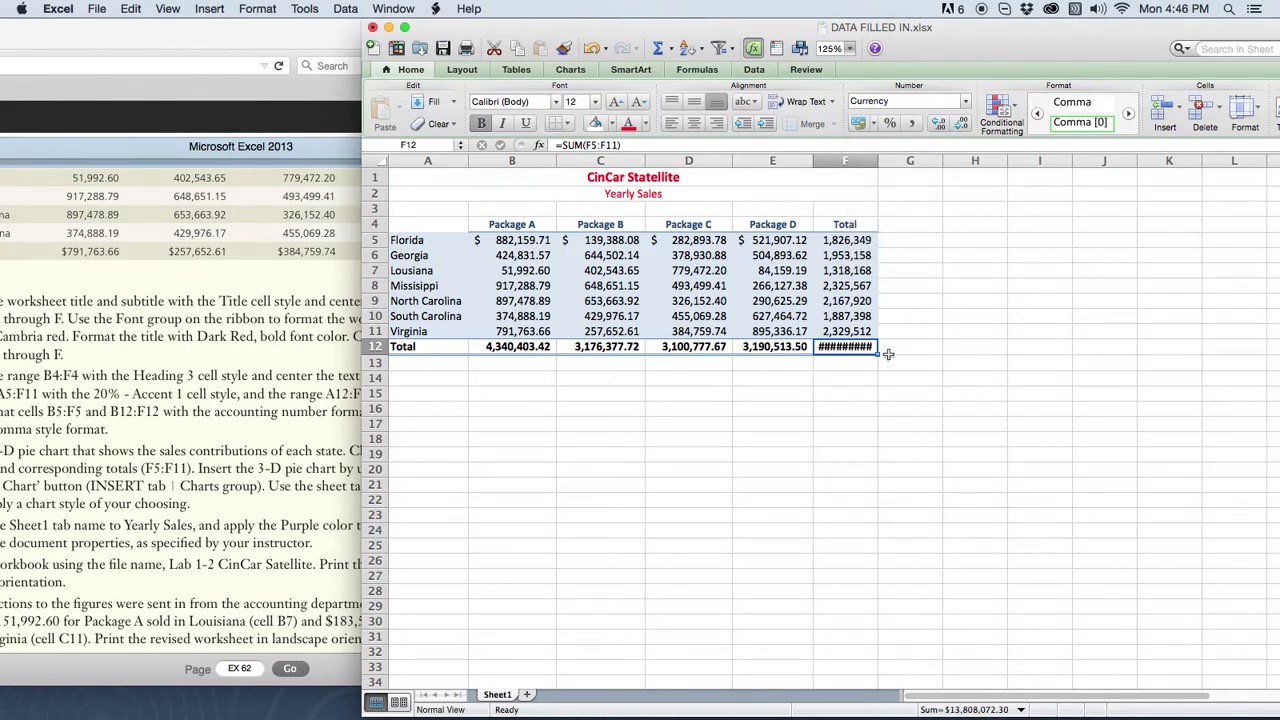
pyautogui.click(966, 101)
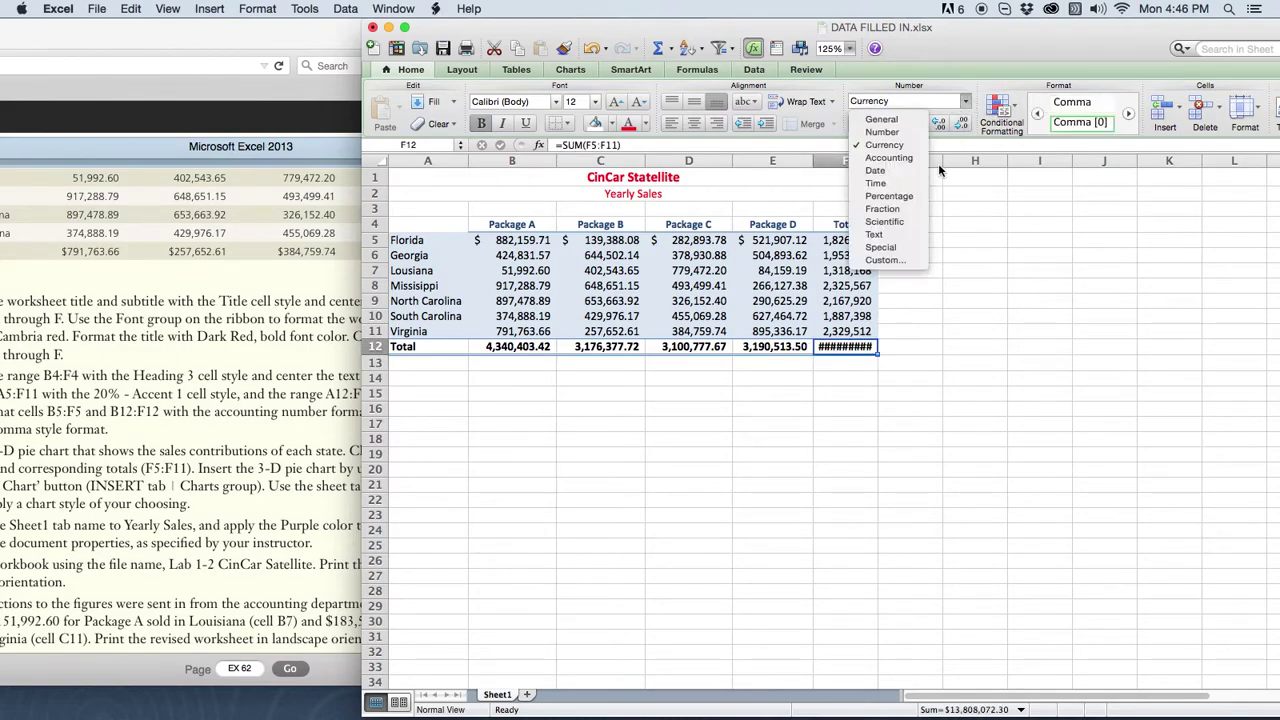
pyautogui.click(889, 157)
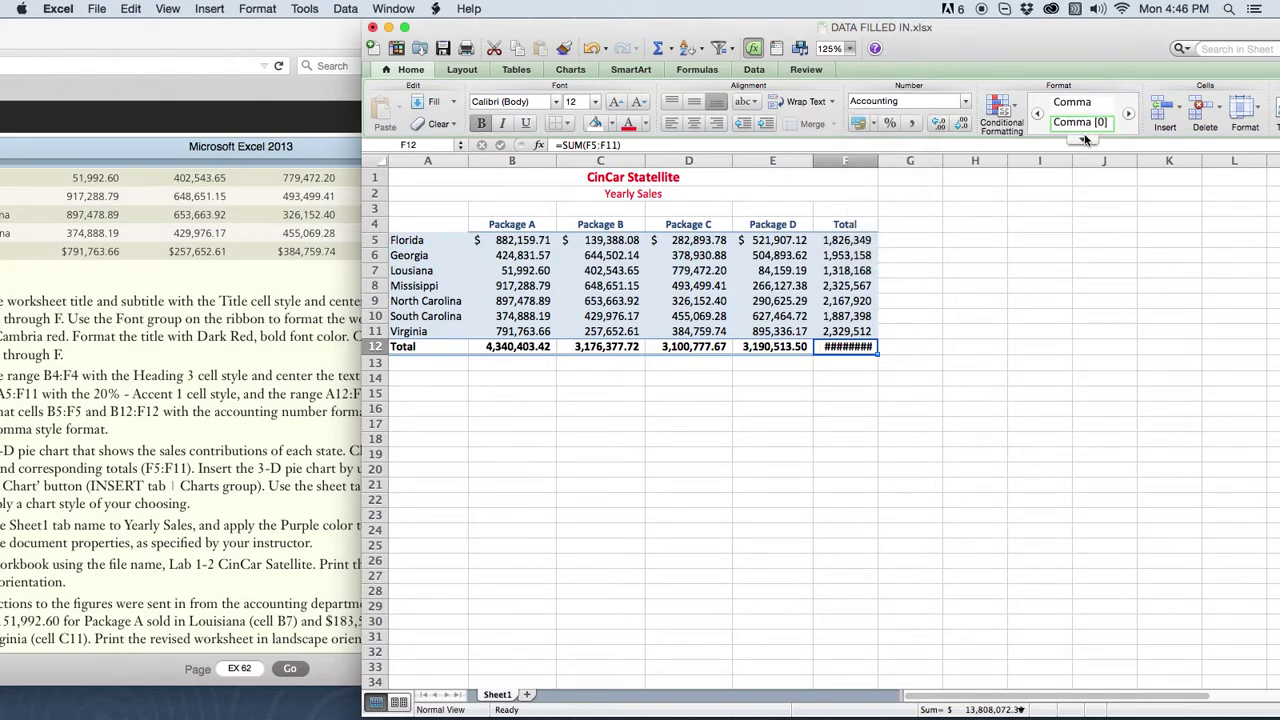
# Step: Apply the Comma and then the Normal cell style to the grand total in F12, and re-enter its formula =SUM(F5:F11)
pyautogui.click(1085, 140)
pyautogui.click(889, 341)
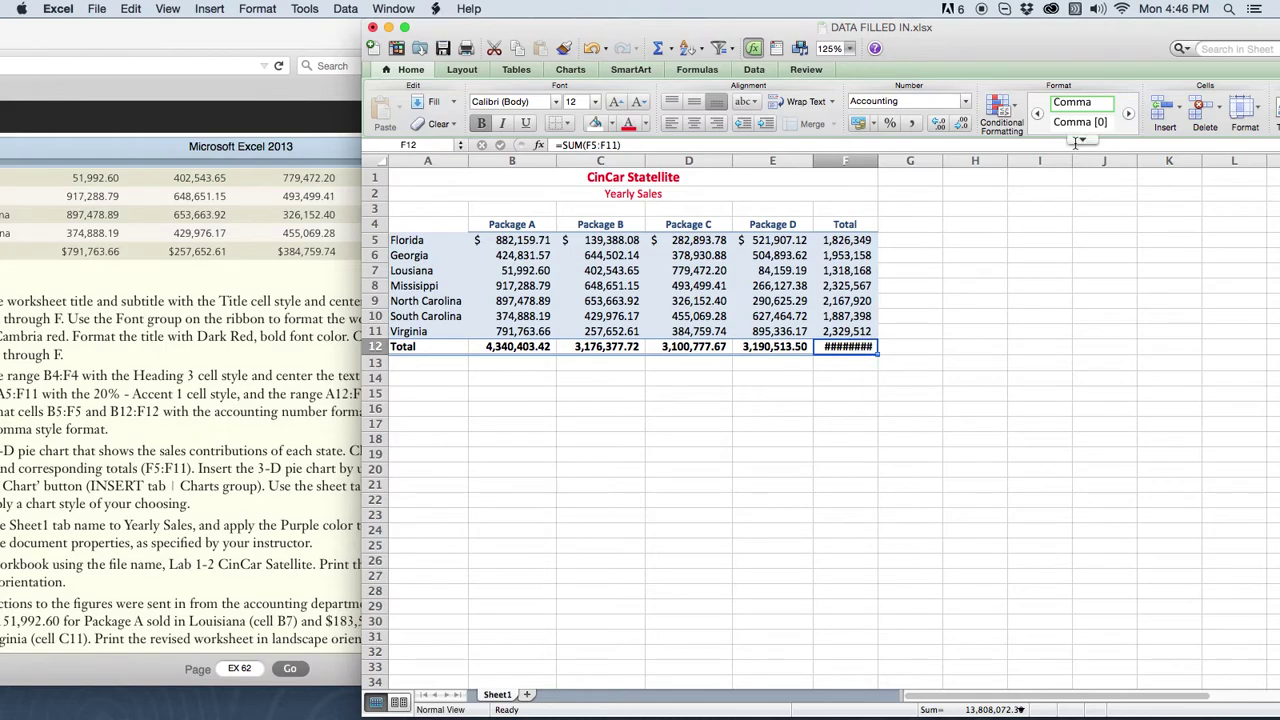
pyautogui.click(1083, 140)
pyautogui.scroll(2, 937, 270)
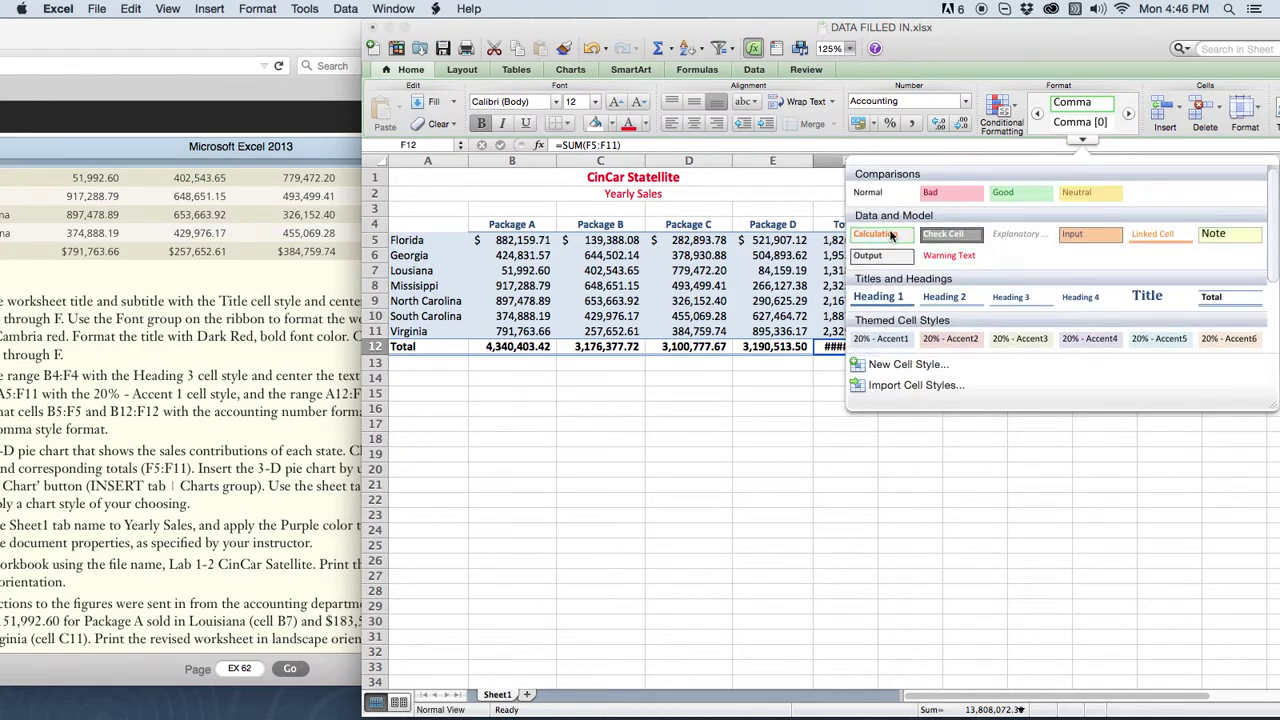
pyautogui.click(872, 195)
pyautogui.doubleClick(846, 346)
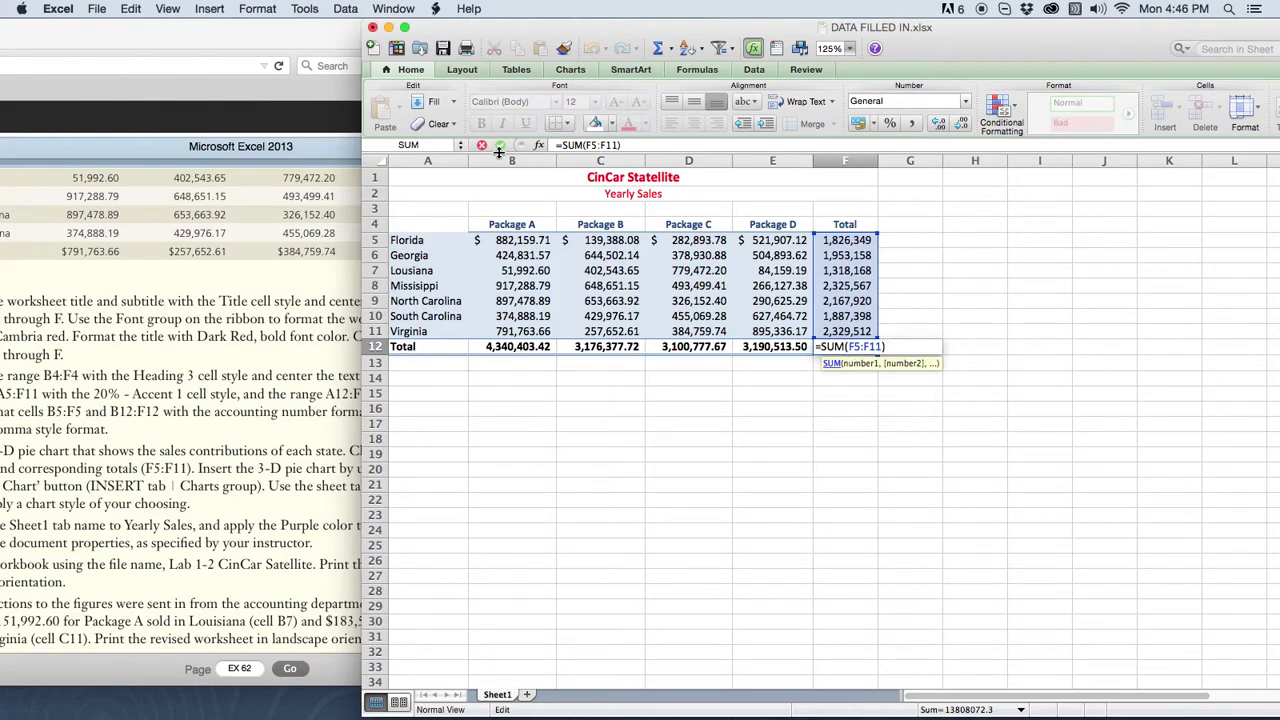
pyautogui.click(500, 146)
pyautogui.click(682, 379)
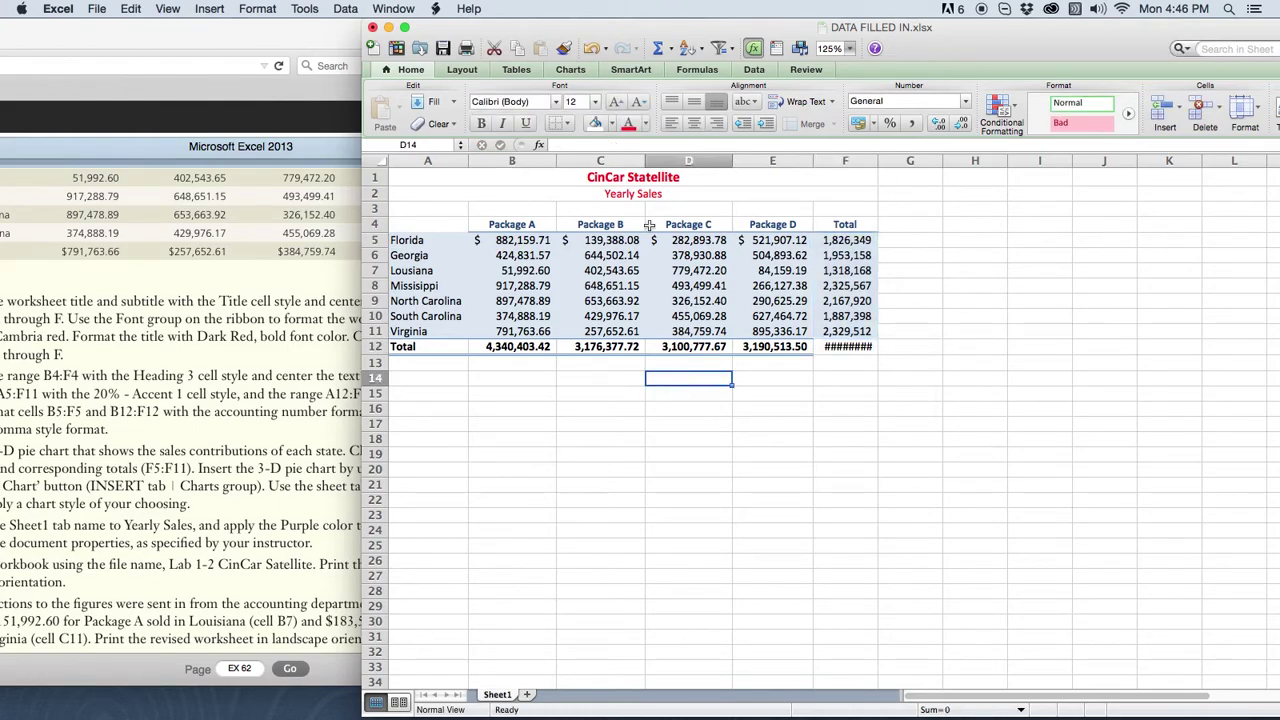
# Step: Arrange the Excel and Firefox windows and read textbook instruction 5 on the 3-D pie chart, highlighting the part about the sheet tab name
pyautogui.moveTo(652, 25); pyautogui.dragTo(724, 21)
pyautogui.moveTo(292, 37); pyautogui.dragTo(435, 22)
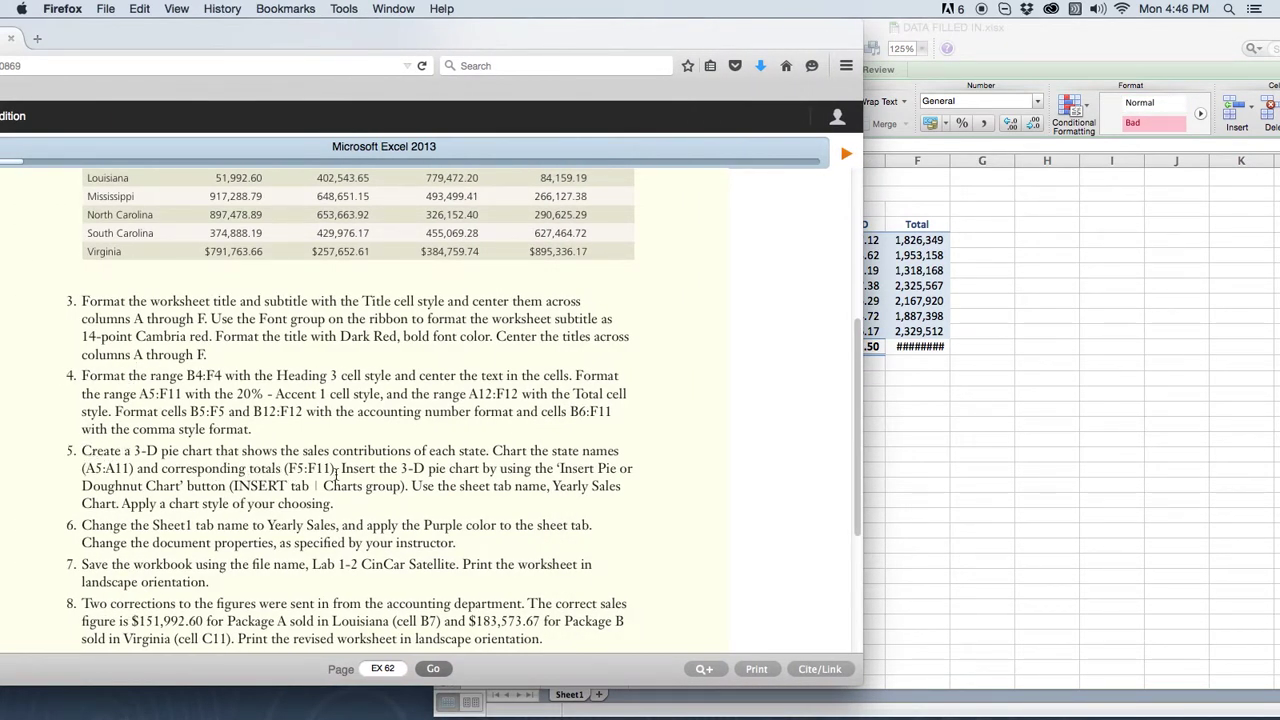
pyautogui.click(1025, 487)
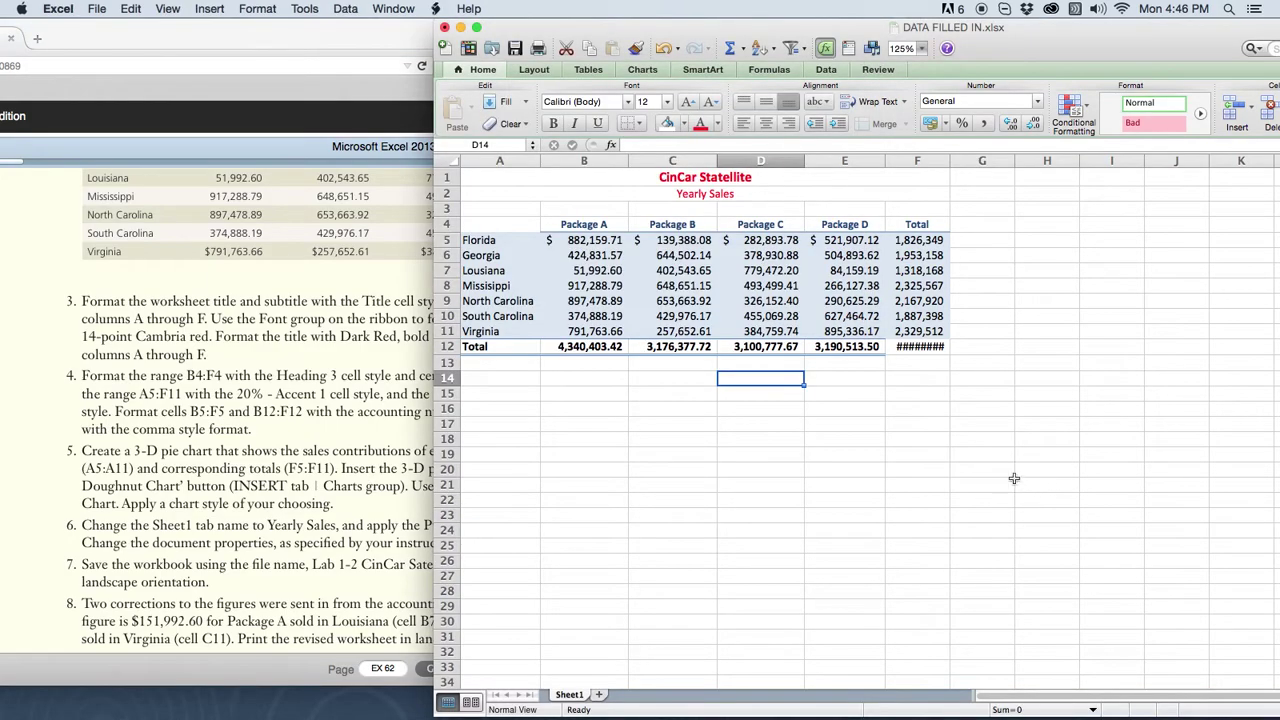
pyautogui.moveTo(592, 29); pyautogui.dragTo(792, 28)
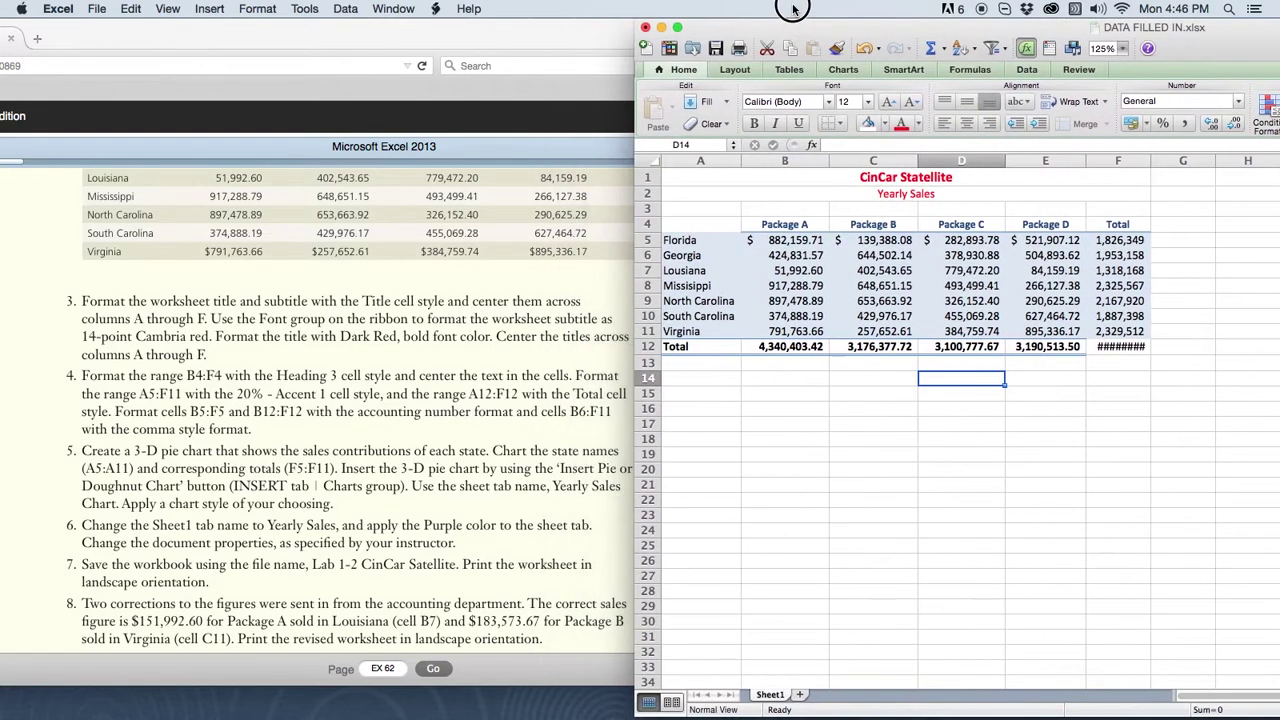
pyautogui.click(436, 493)
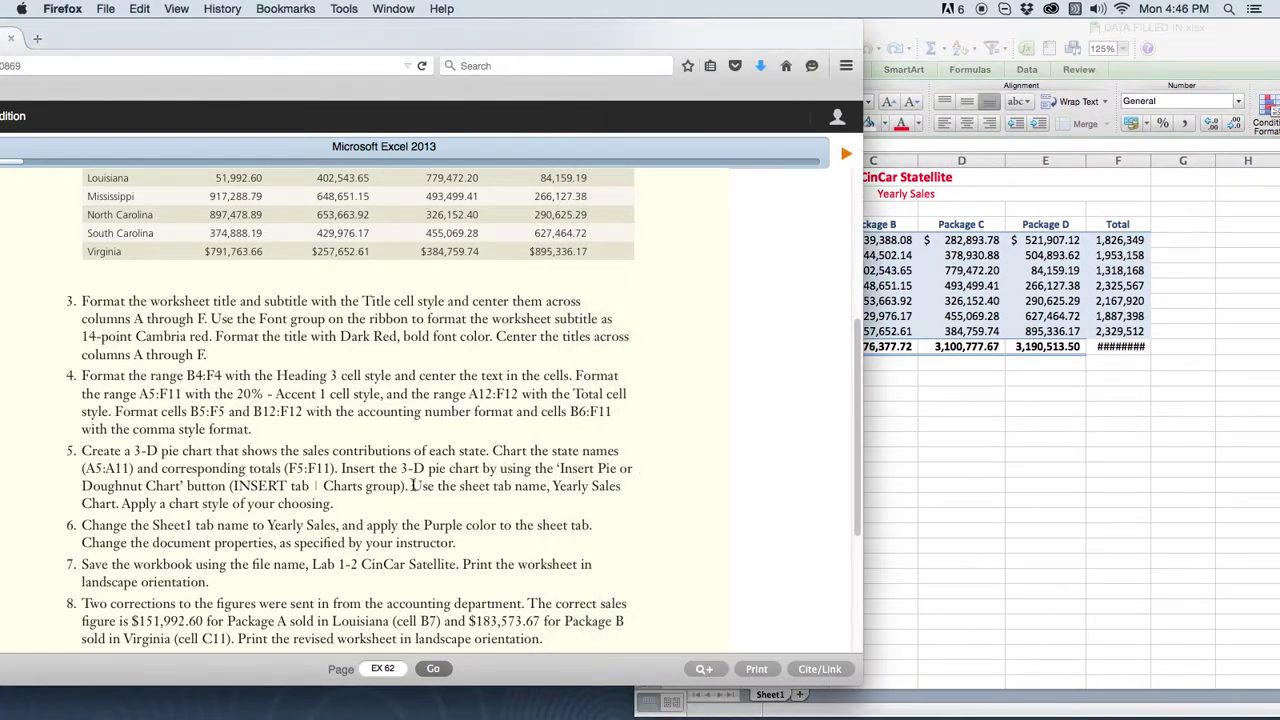
pyautogui.moveTo(409, 485); pyautogui.dragTo(549, 485)
# Step: Return to Excel, insert a new sheet and name it Yearly Sales
pyautogui.moveTo(933, 40); pyautogui.dragTo(723, 40)
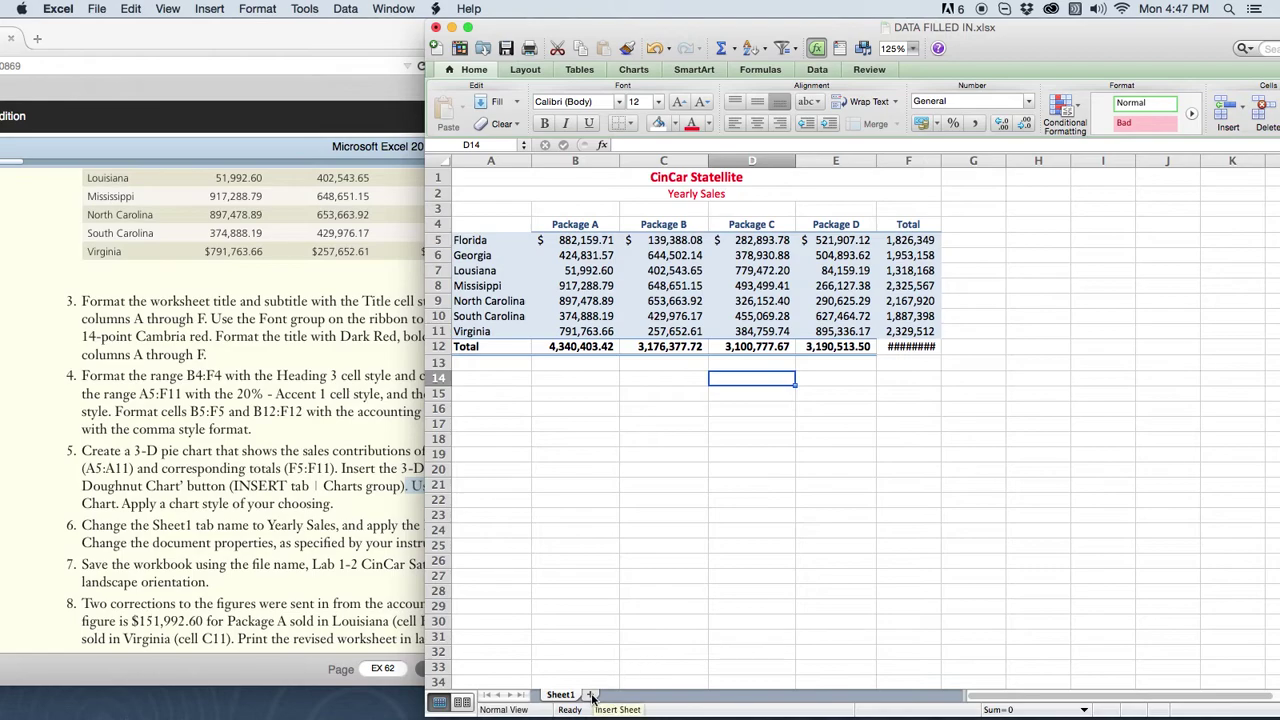
pyautogui.click(590, 694)
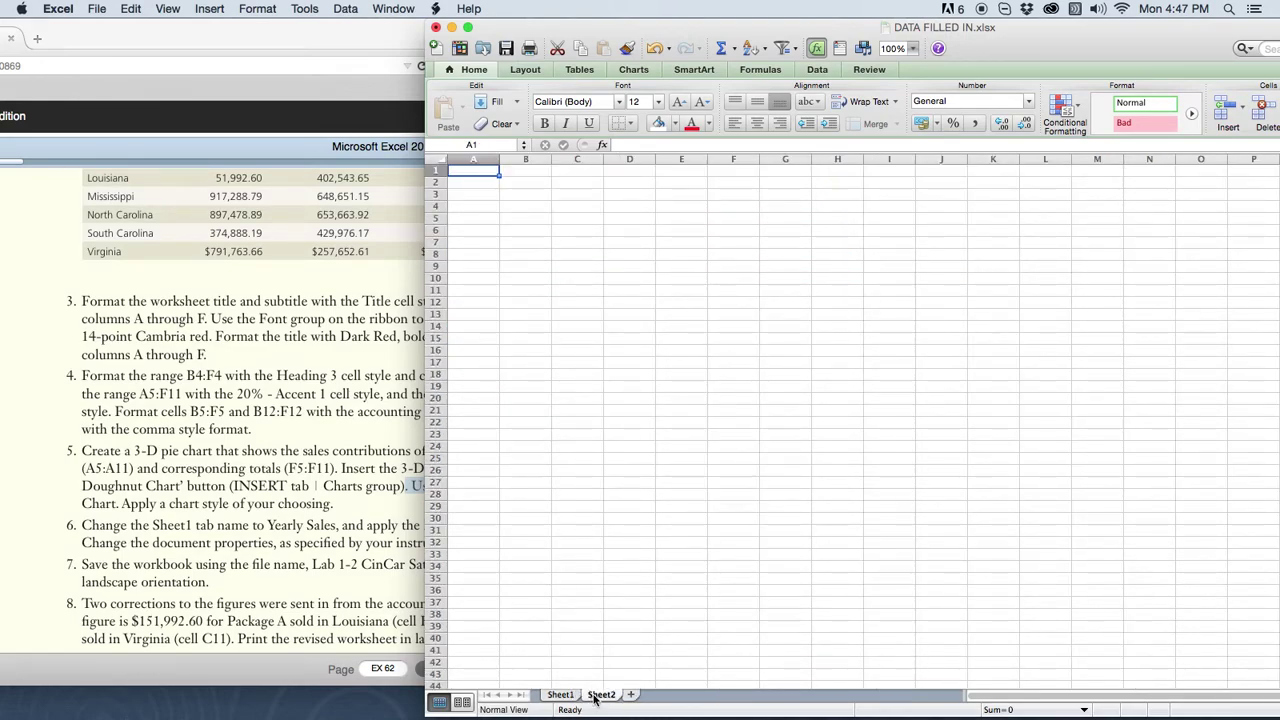
pyautogui.doubleClick(598, 694)
pyautogui.write('Yearly Sales')
pyautogui.click(599, 641)
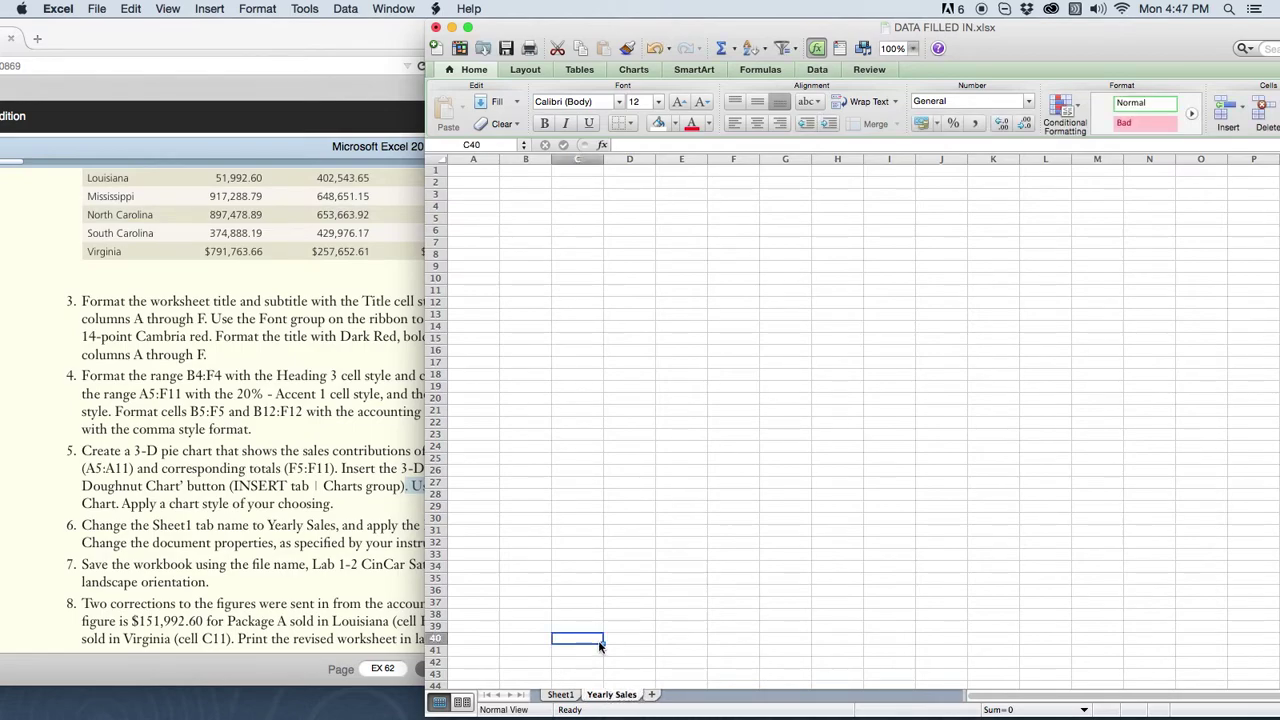
# Step: Cancel the note pop-up in the Firefox textbook, reread the required sheet tab name and return to Excel
pyautogui.moveTo(527, 24); pyautogui.dragTo(765, 28)
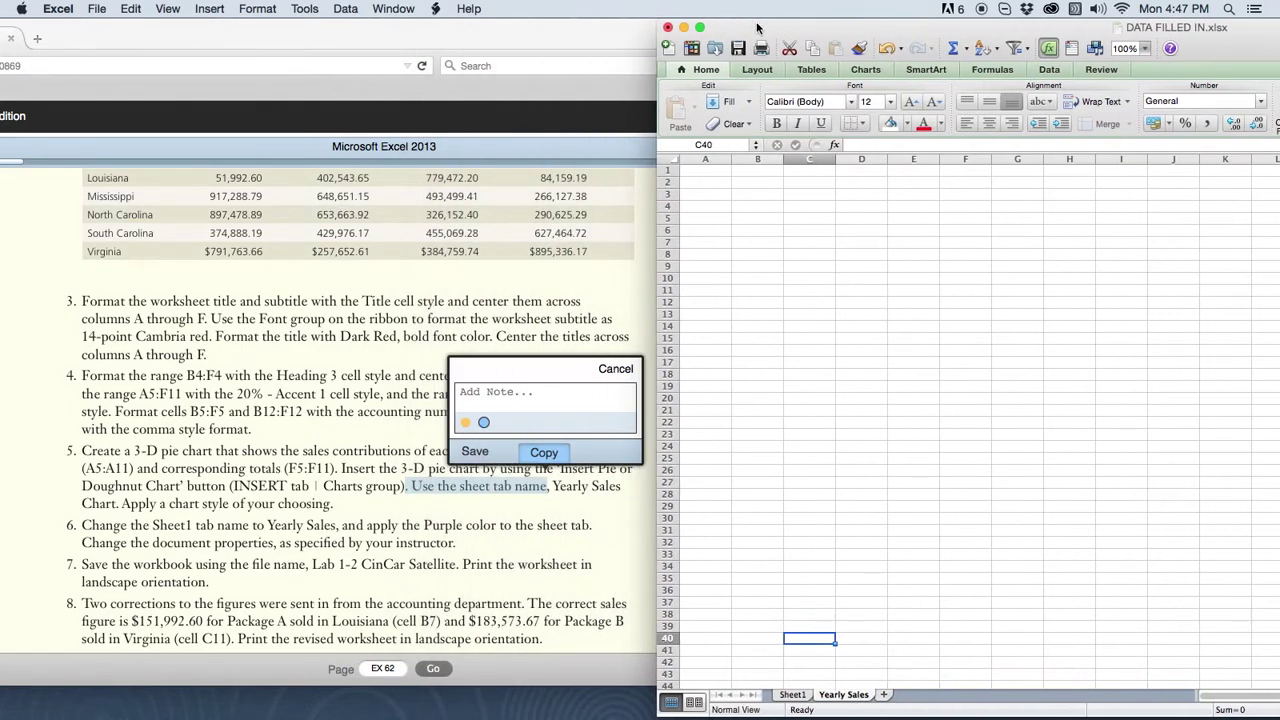
pyautogui.click(621, 371)
pyautogui.click(634, 370)
pyautogui.click(446, 487)
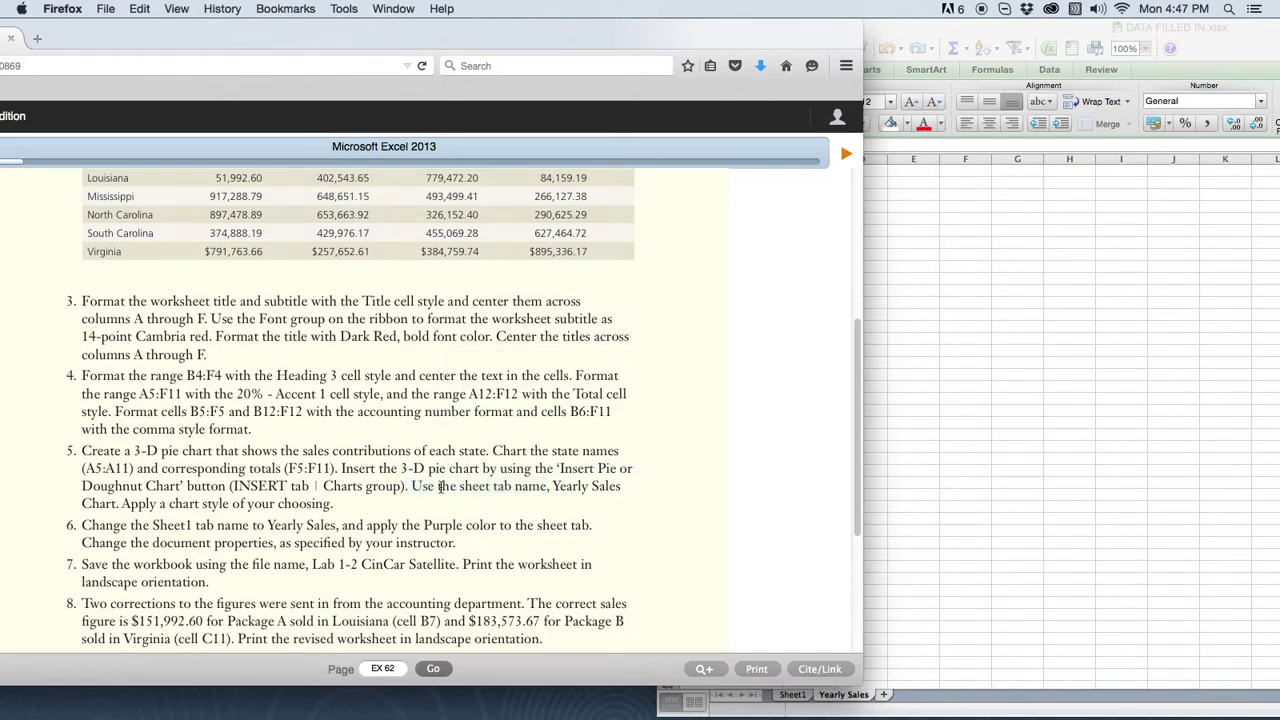
pyautogui.click(910, 406)
pyautogui.moveTo(892, 24); pyautogui.dragTo(640, 25)
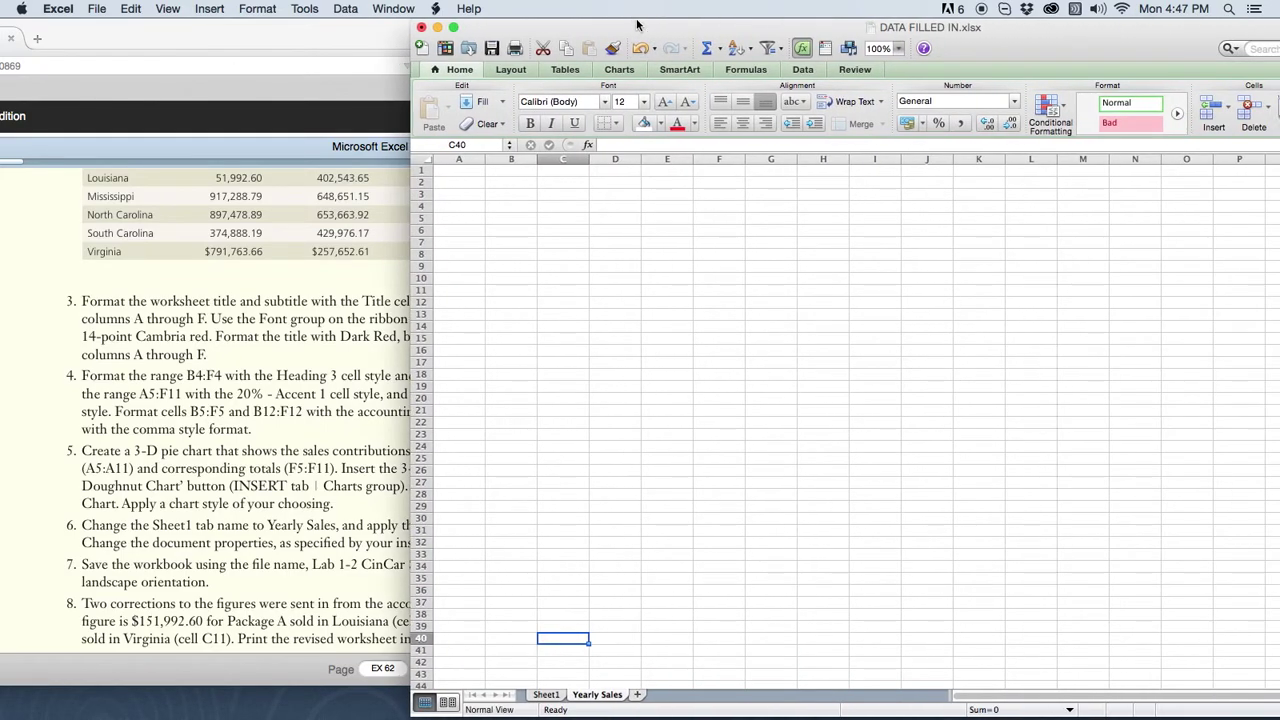
# Step: Insert a 3-D pie chart based on the range A5:F11 of Sheet1
pyautogui.click(545, 694)
pyautogui.moveTo(472, 240); pyautogui.dragTo(895, 332)
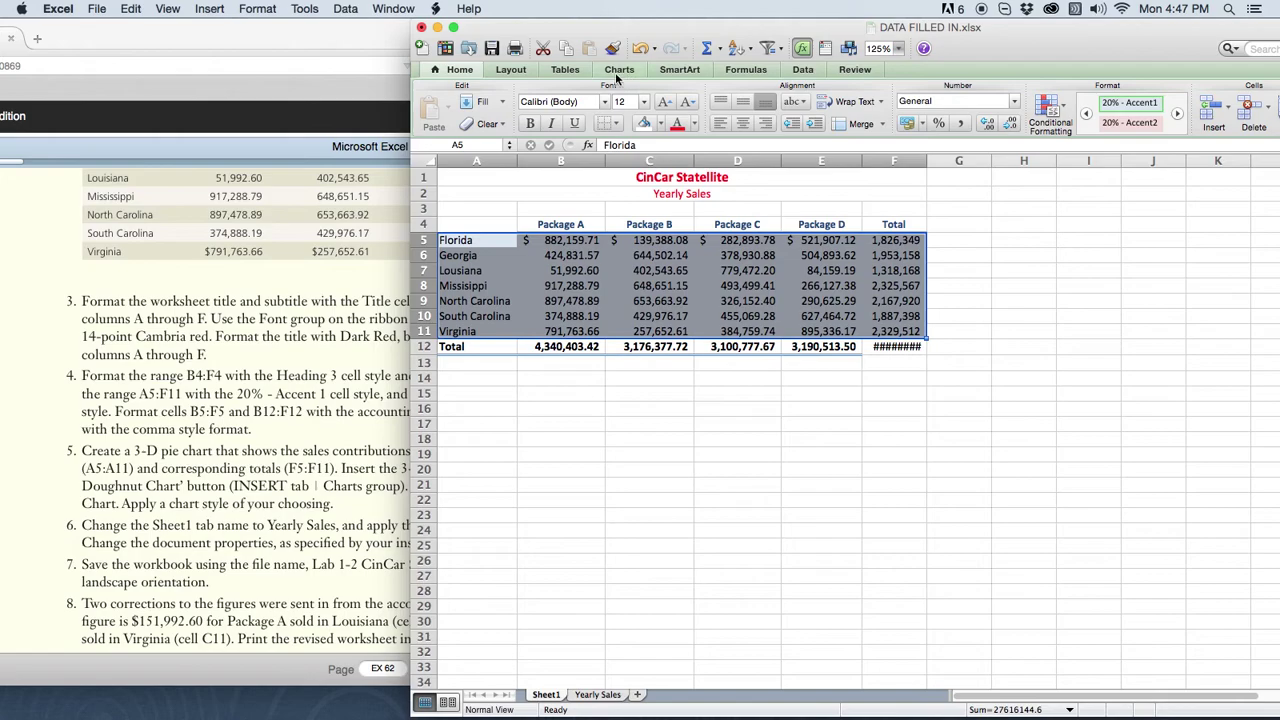
pyautogui.click(617, 70)
pyautogui.click(518, 108)
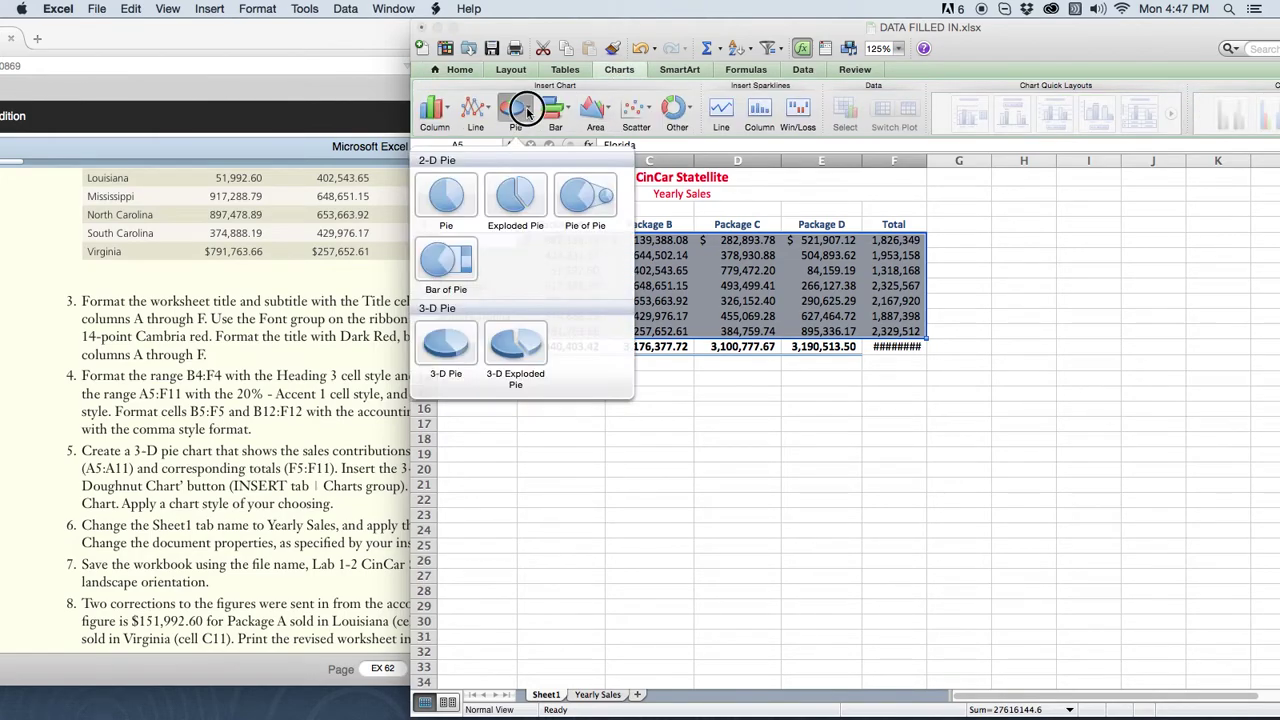
pyautogui.click(451, 343)
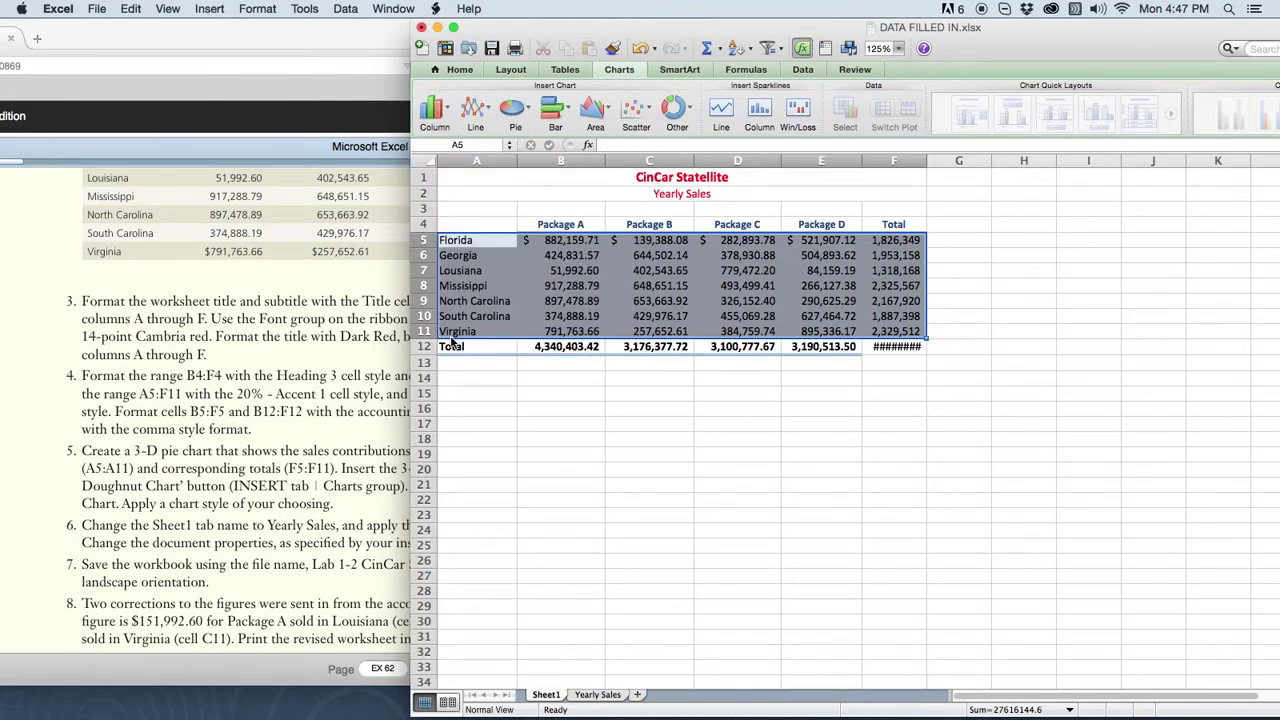
# Step: Apply the quick layout with a chart title, a legend above the pie and percentage labels to the pie chart
pyautogui.moveTo(1100, 28); pyautogui.dragTo(965, 28)
pyautogui.click(922, 143)
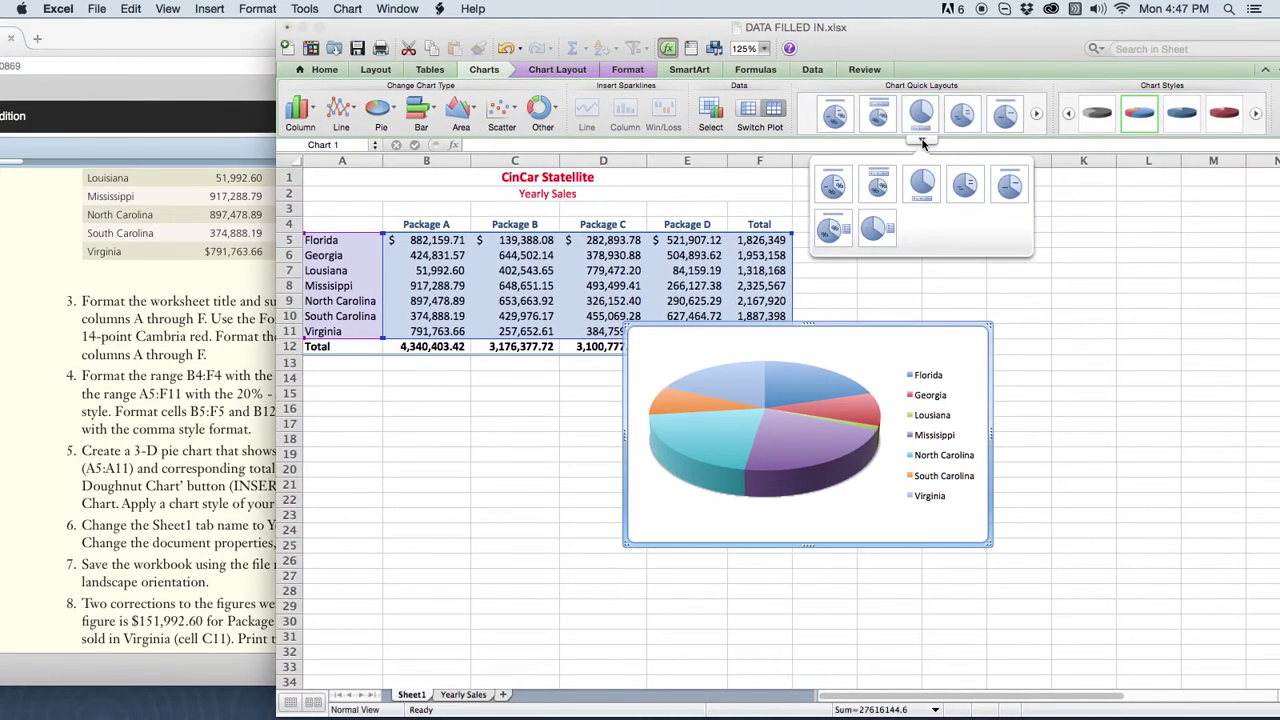
pyautogui.click(878, 186)
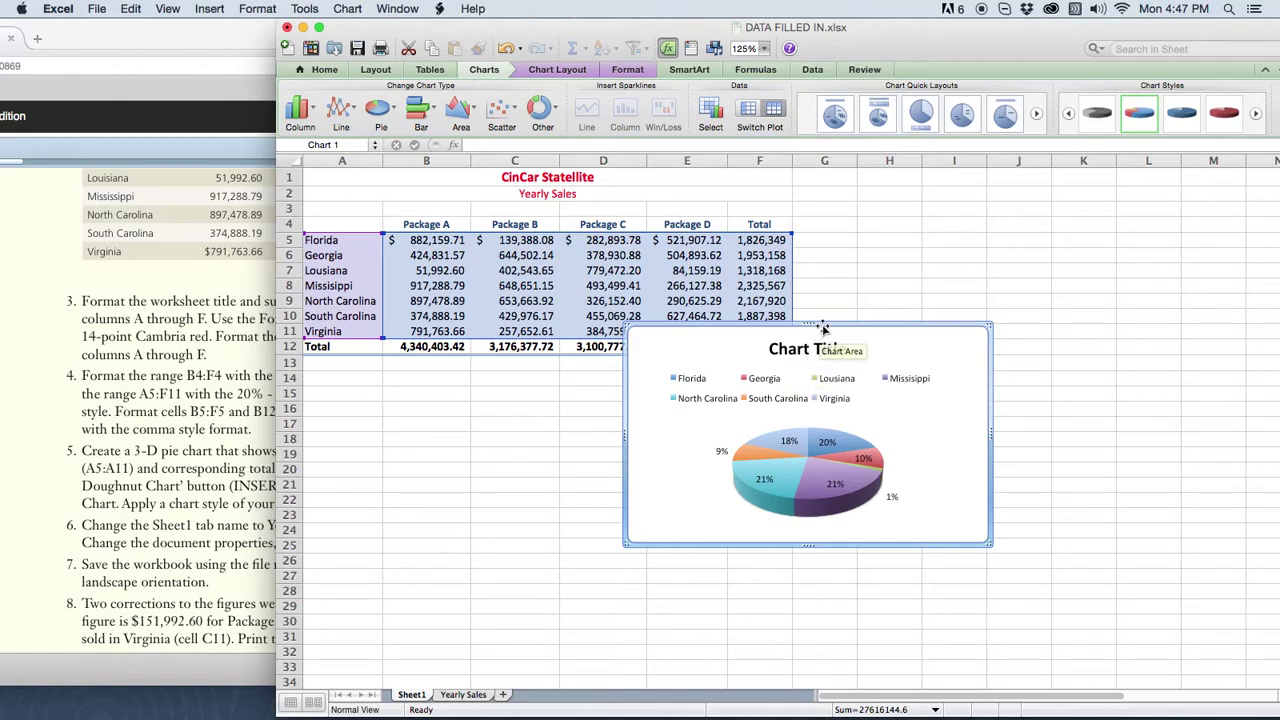
# Step: Move the pie chart from Sheet1 to the Yearly Sales sheet as an embedded object
pyautogui.rightClick(824, 326)
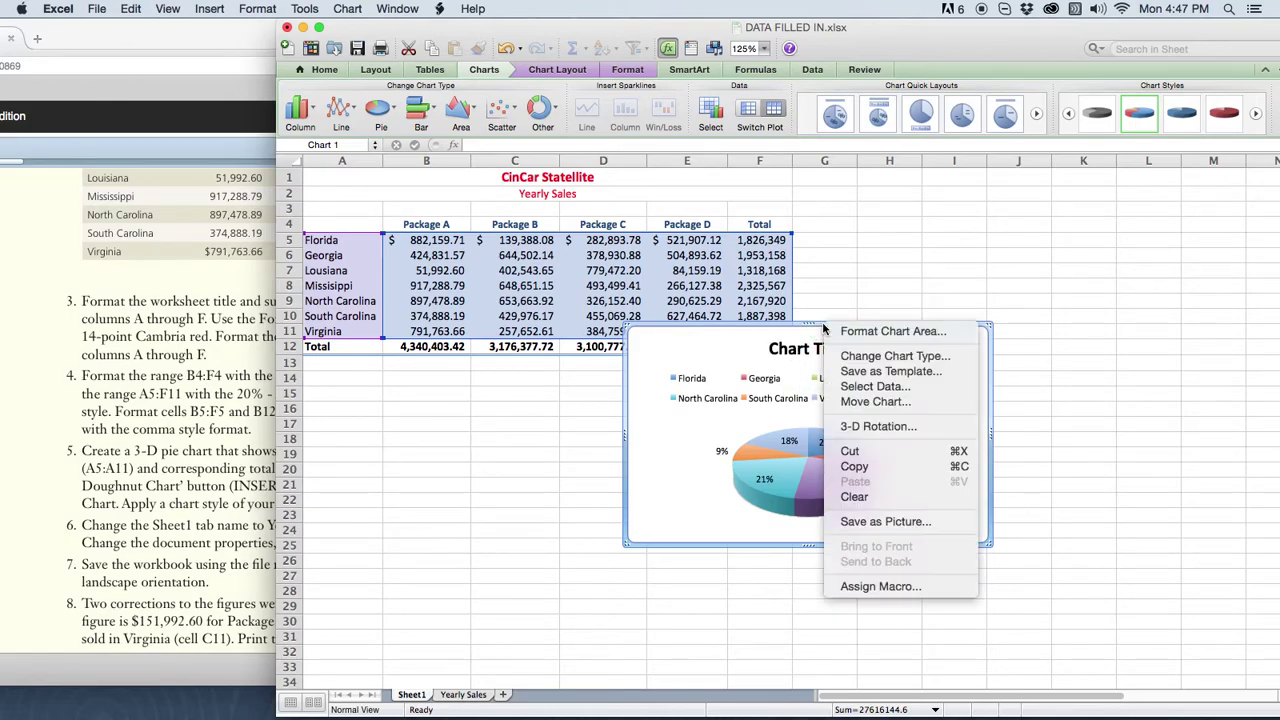
pyautogui.click(910, 402)
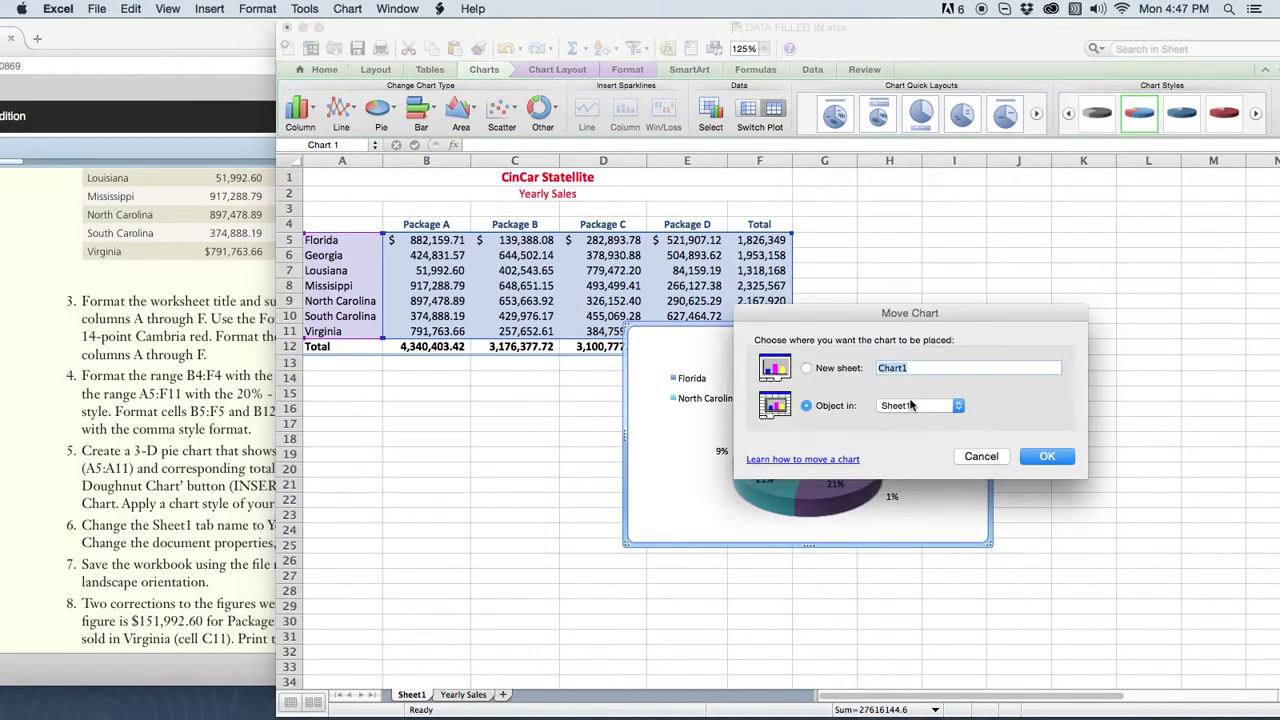
pyautogui.click(956, 410)
pyautogui.click(950, 423)
pyautogui.click(1046, 456)
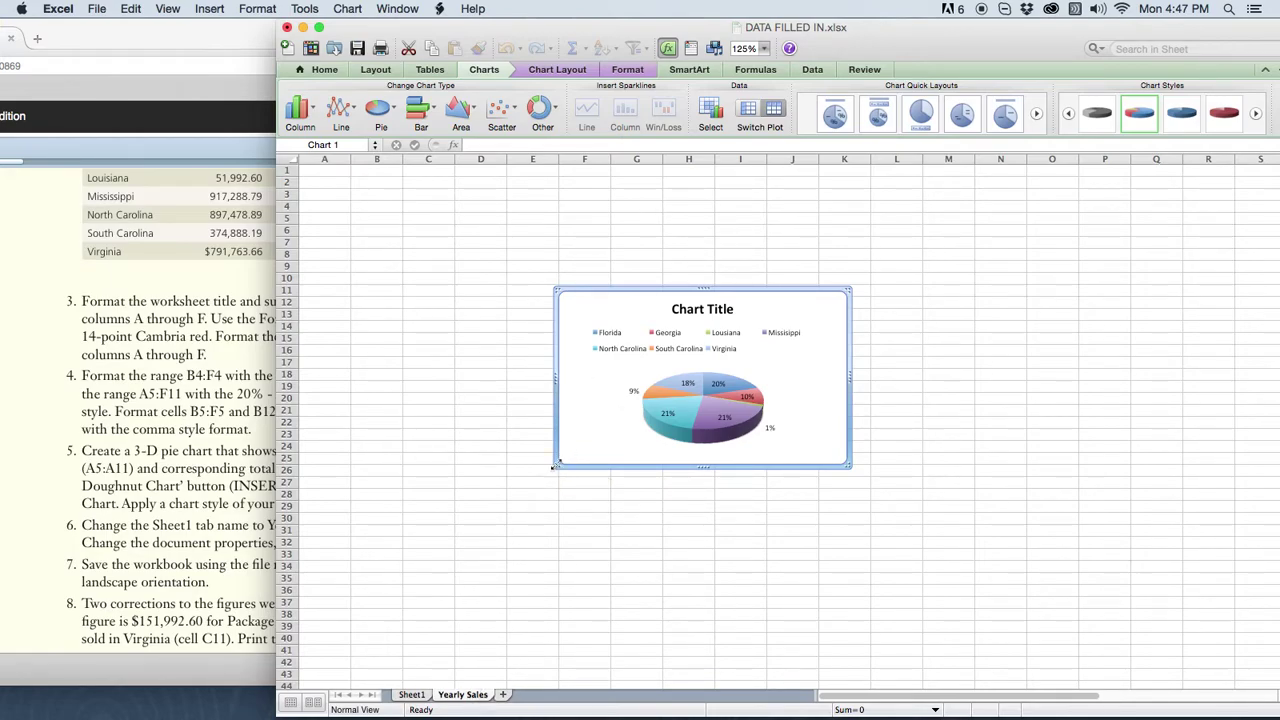
# Step: Enlarge the pie chart on the Yearly Sales sheet so it covers about B4:L32
pyautogui.moveTo(556, 467); pyautogui.dragTo(361, 548)
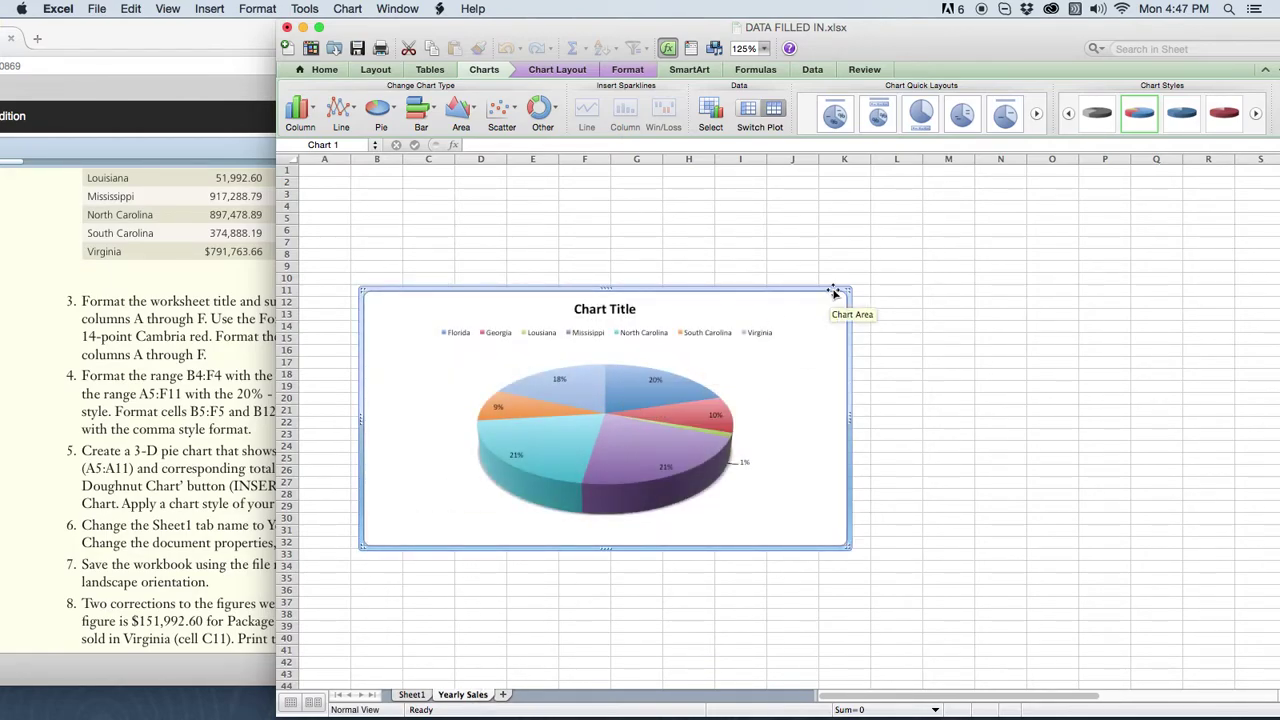
pyautogui.moveTo(849, 289); pyautogui.dragTo(891, 207)
pyautogui.click(948, 302)
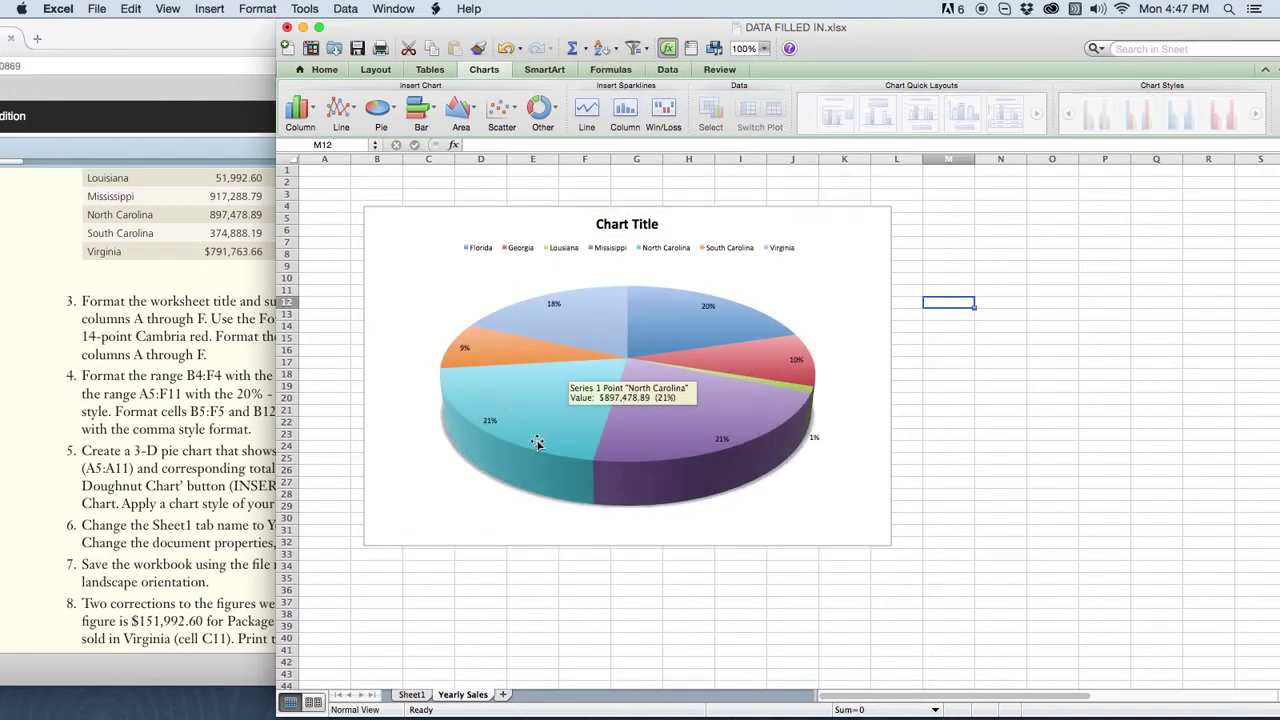
pyautogui.click(549, 566)
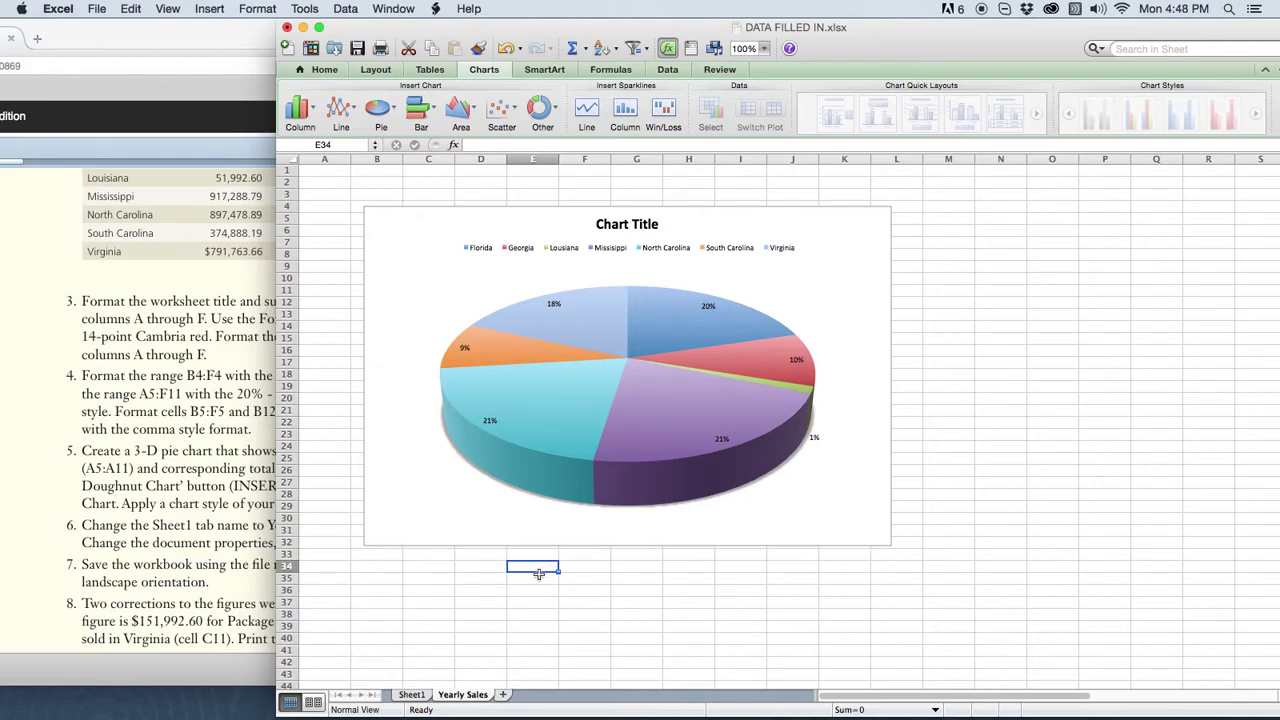
# Step: Replace the pie chart's placeholder title with Yearly Sales
pyautogui.click(608, 225)
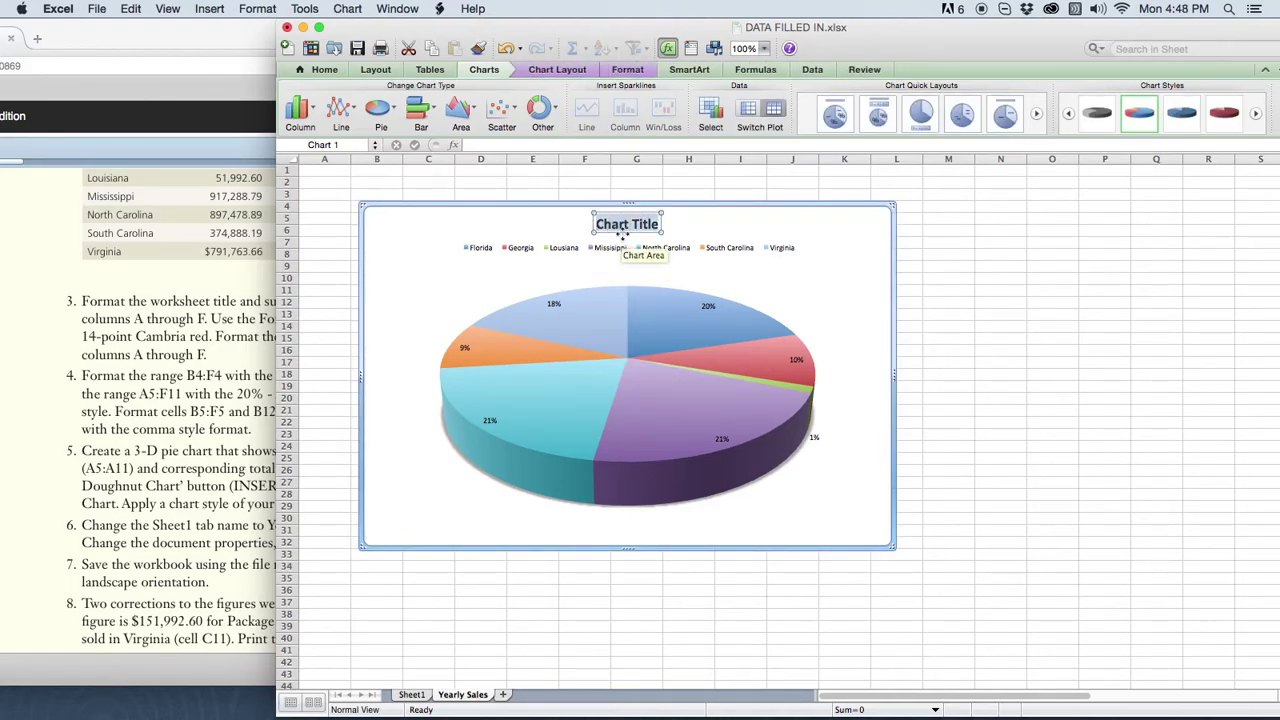
pyautogui.write('Yearly Sales')
pyautogui.click(1020, 308)
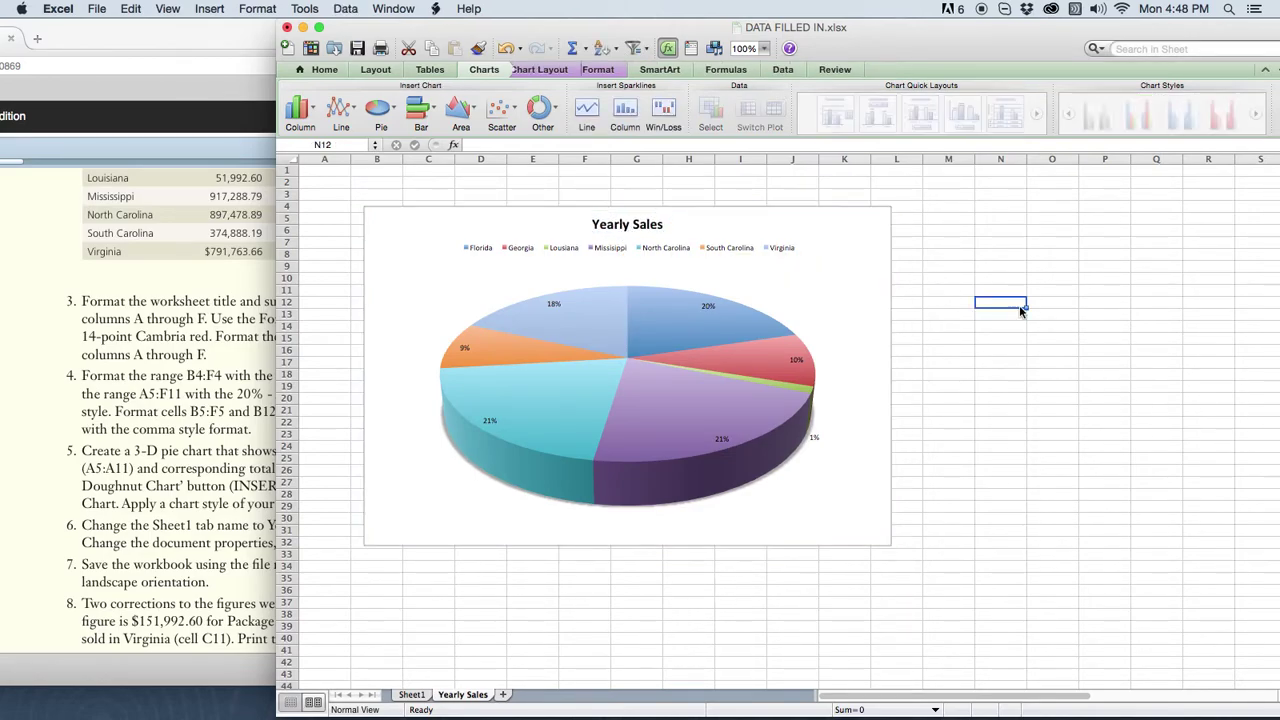
# Step: Uncover the Firefox textbook and highlight instruction 6 on the Sheet1 tab name and the Purple tab color
pyautogui.moveTo(727, 33); pyautogui.dragTo(973, 33)
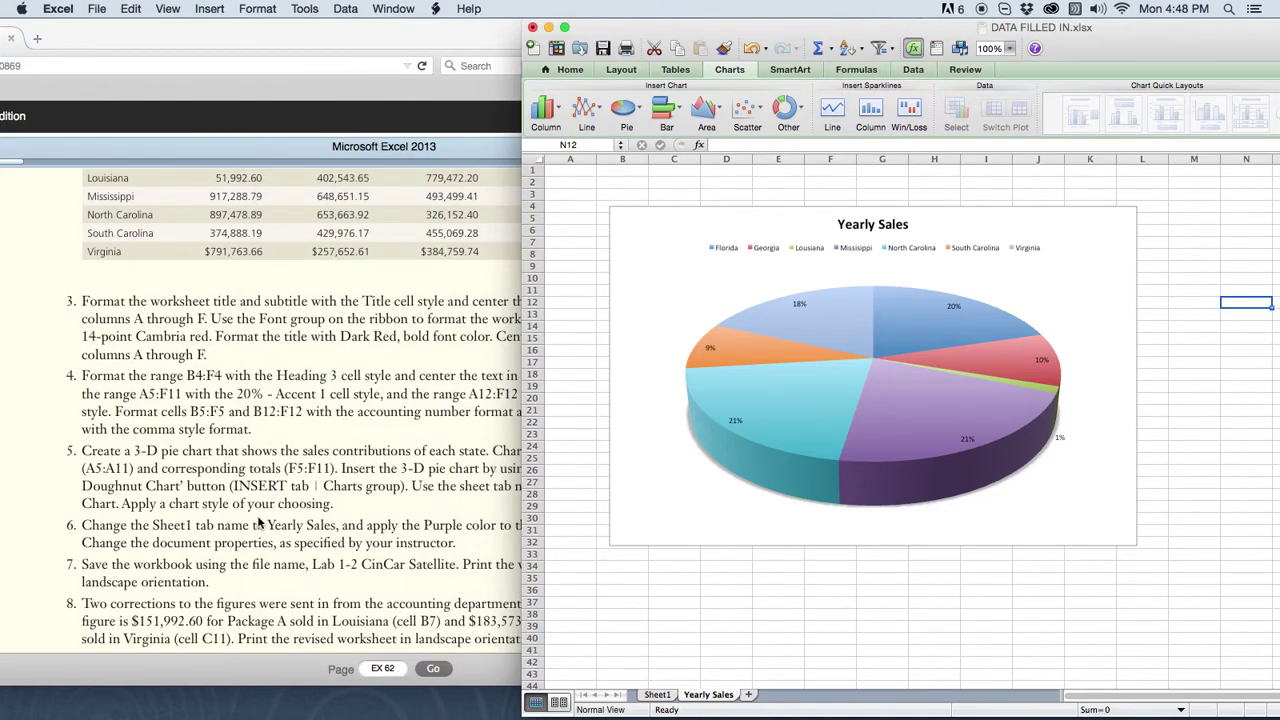
pyautogui.click(257, 517)
pyautogui.moveTo(83, 525); pyautogui.dragTo(640, 527)
# Step: Apply a dark purple theme color to the Yearly Sales sheet tab
pyautogui.click(904, 585)
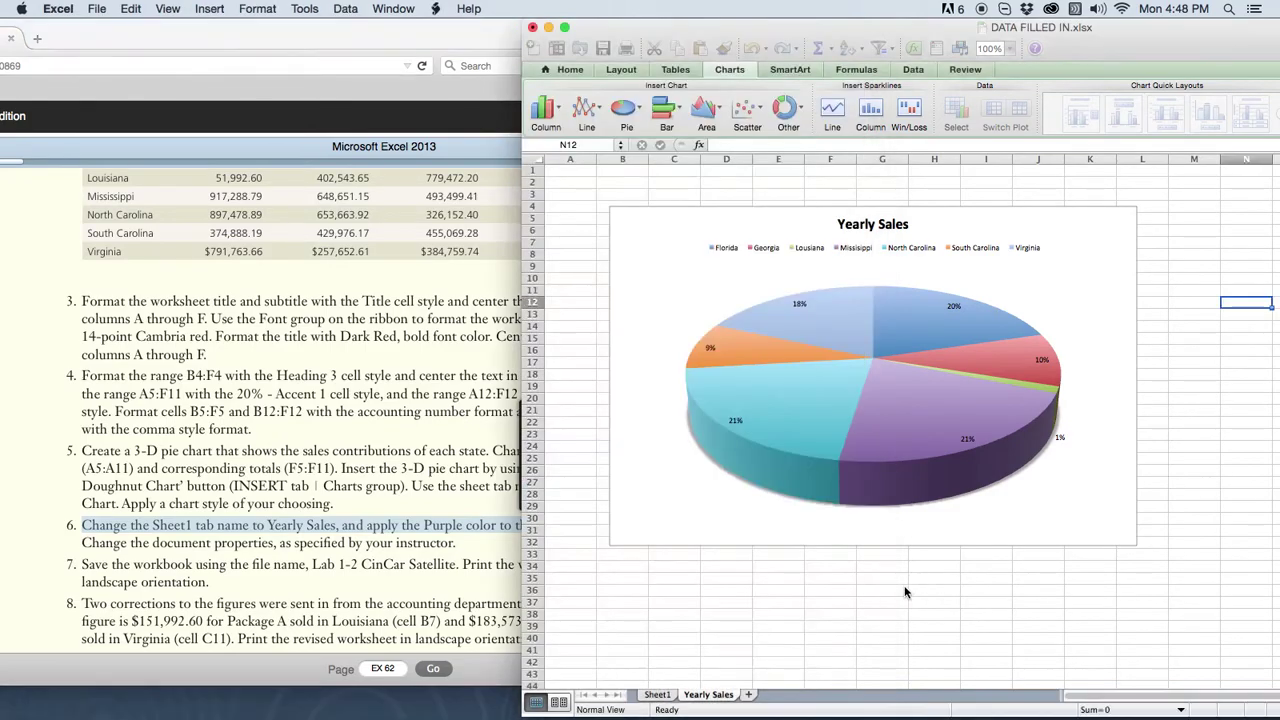
pyautogui.doubleClick(716, 695)
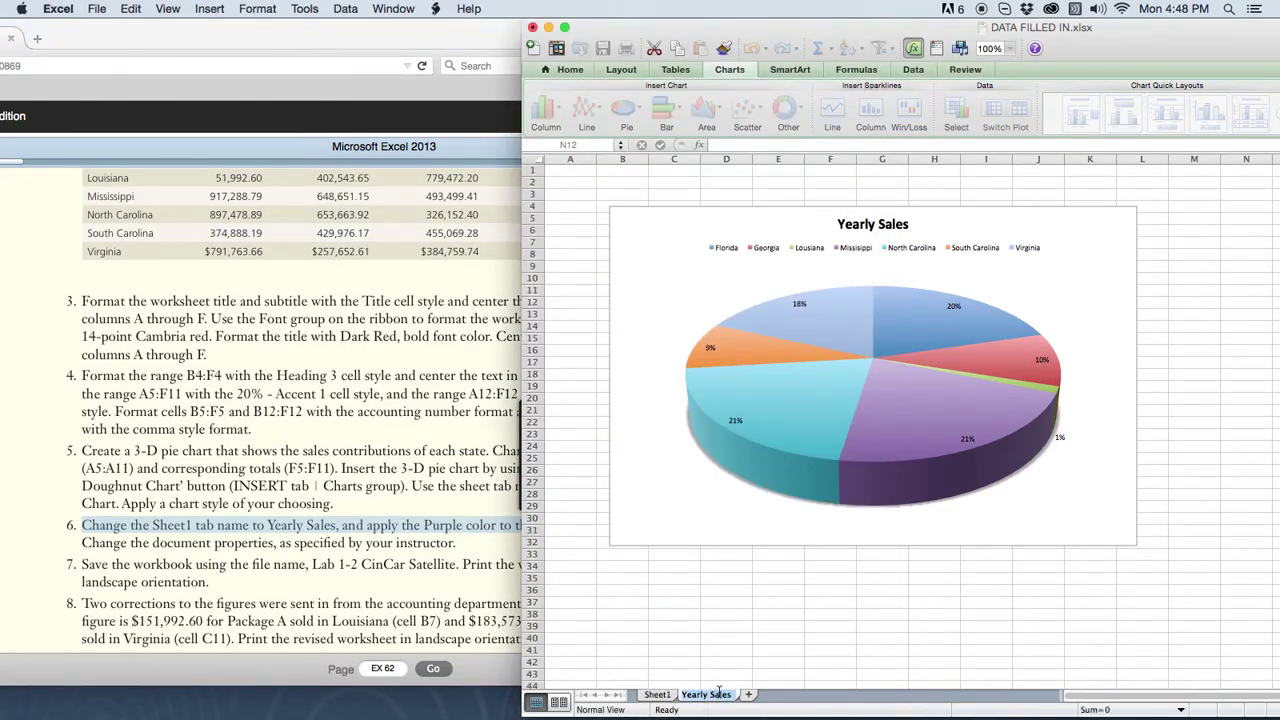
pyautogui.click(719, 666)
pyautogui.rightClick(712, 697)
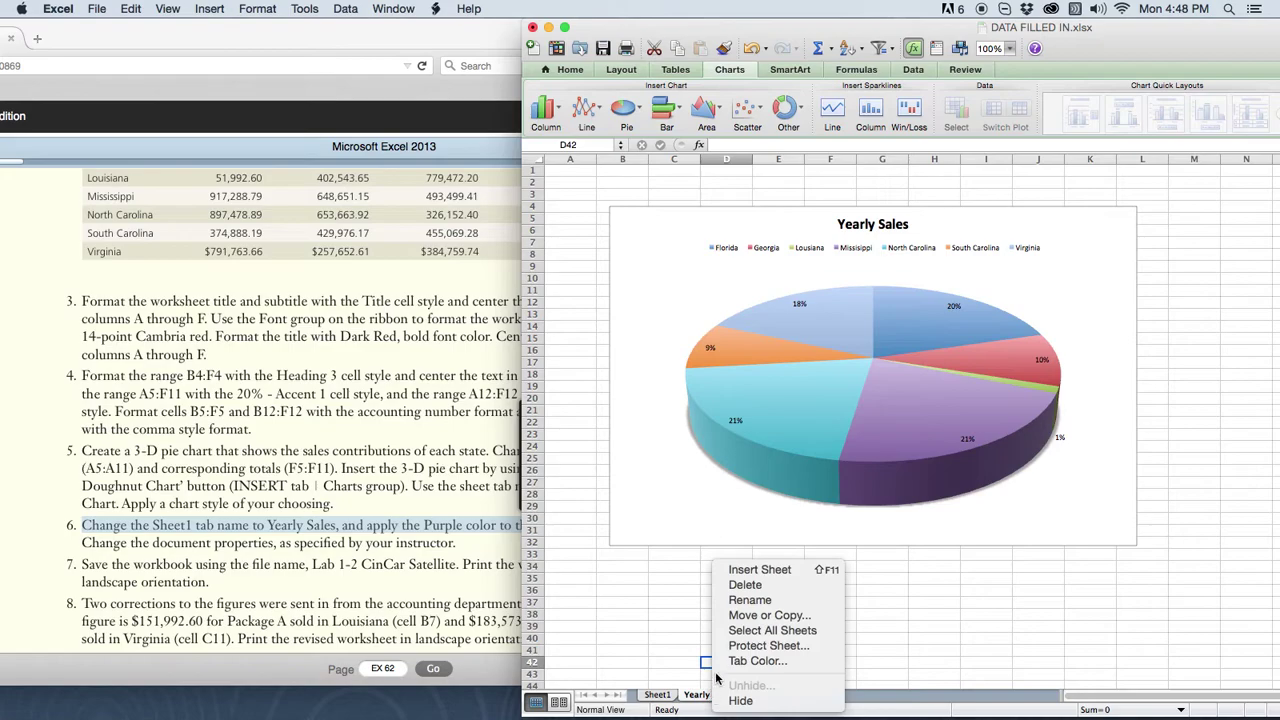
pyautogui.click(752, 661)
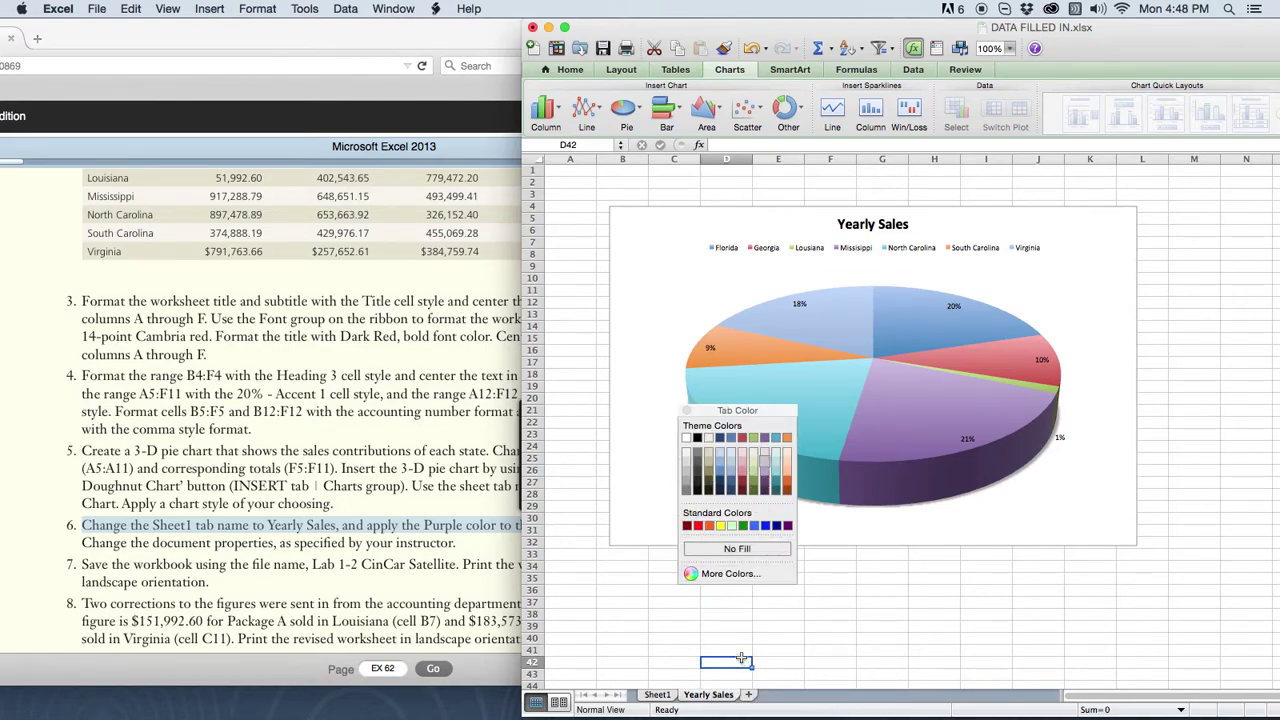
pyautogui.click(765, 488)
pyautogui.click(764, 602)
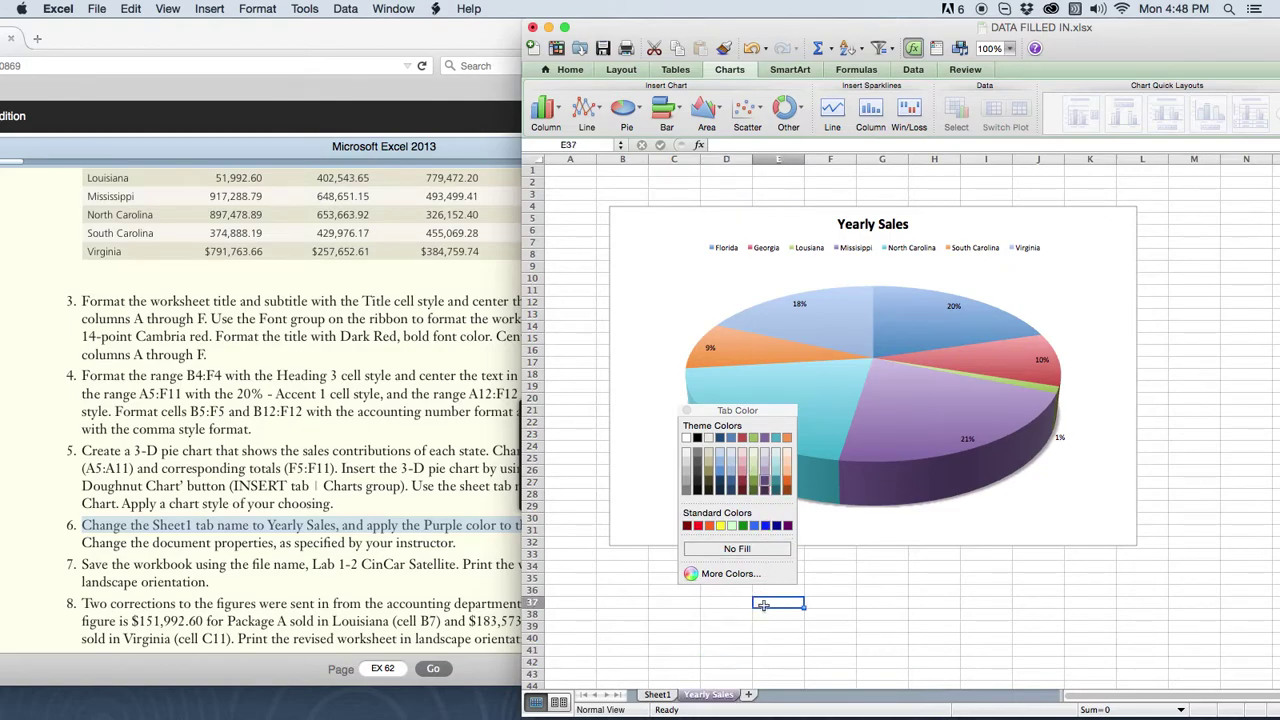
# Step: Rename the Sheet1 tab as CinCar and close the tab color palette
pyautogui.click(650, 695)
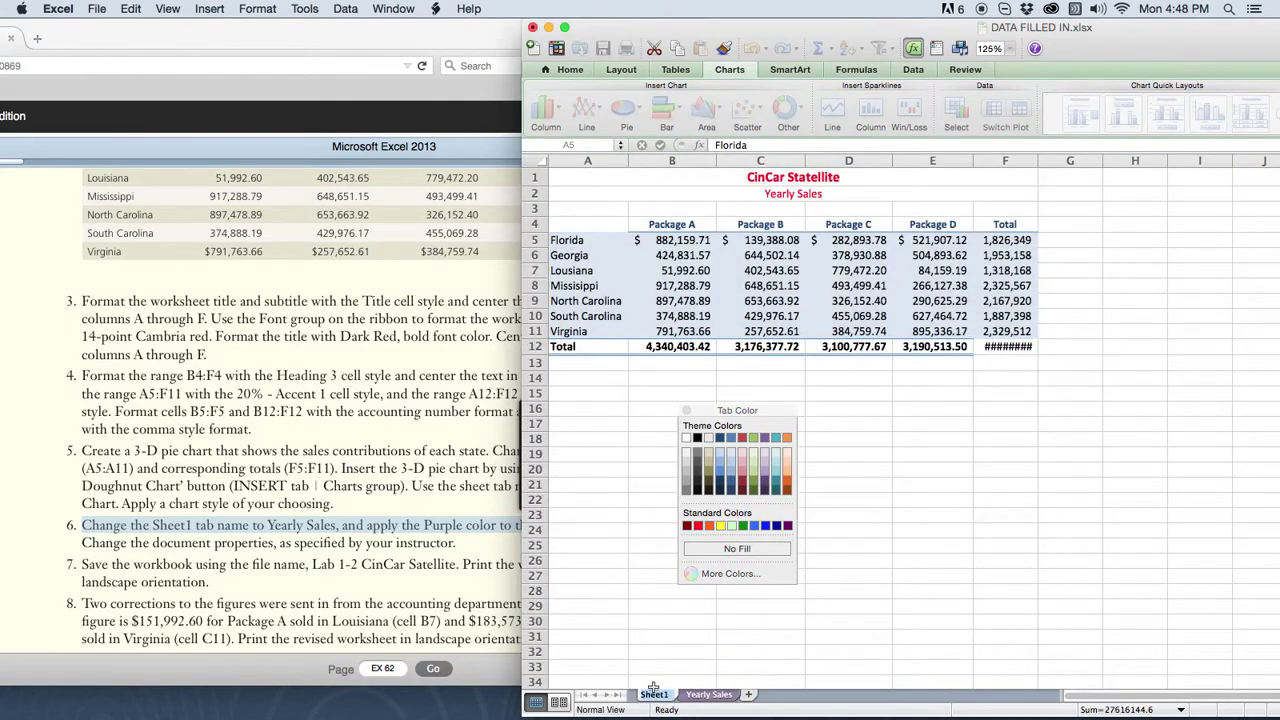
pyautogui.write('CinCar')
pyautogui.click(650, 625)
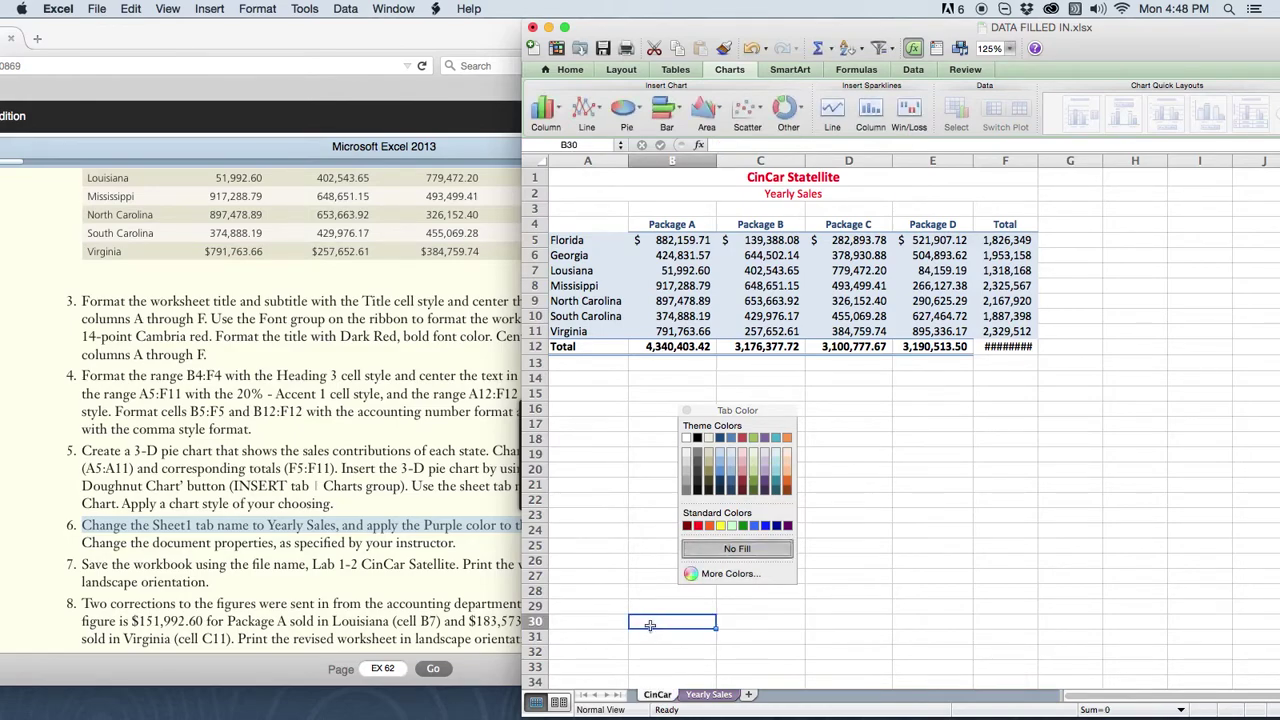
pyautogui.click(686, 410)
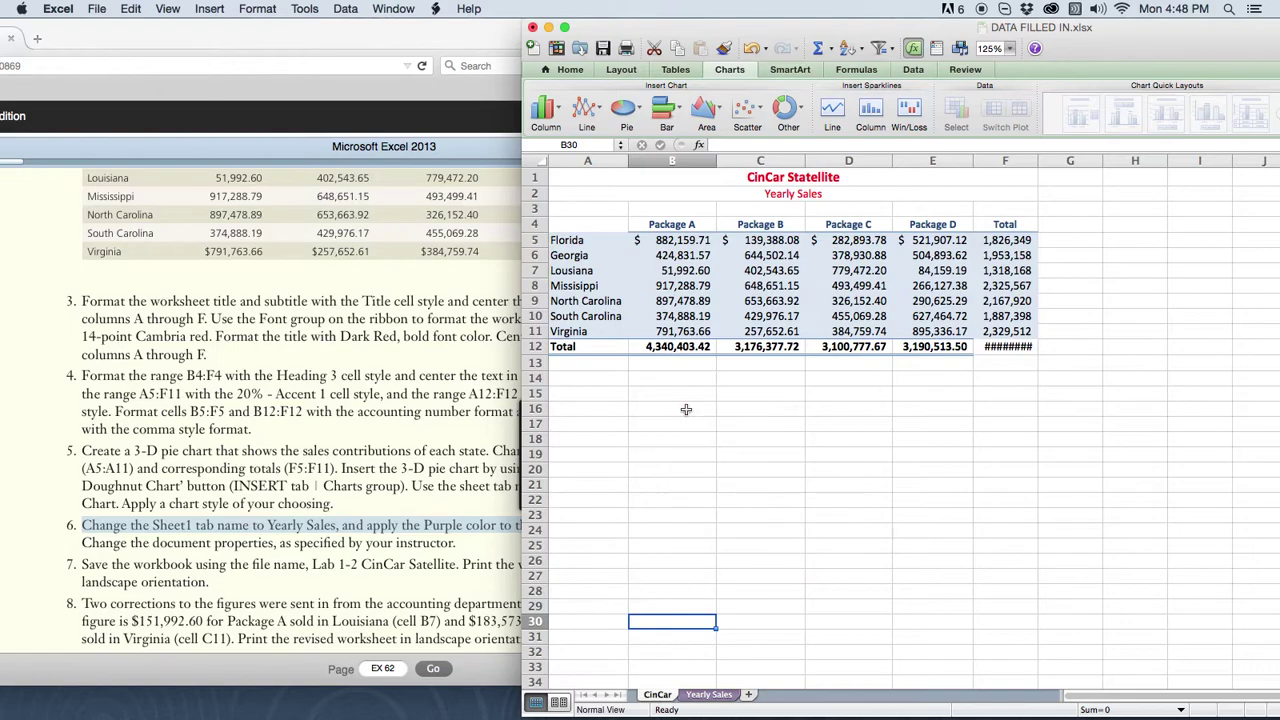
# Step: Uncover the Firefox textbook, dismiss its note box and highlight instruction 7 on the file name for saving the workbook
pyautogui.moveTo(638, 50); pyautogui.dragTo(979, 87)
pyautogui.click(426, 496)
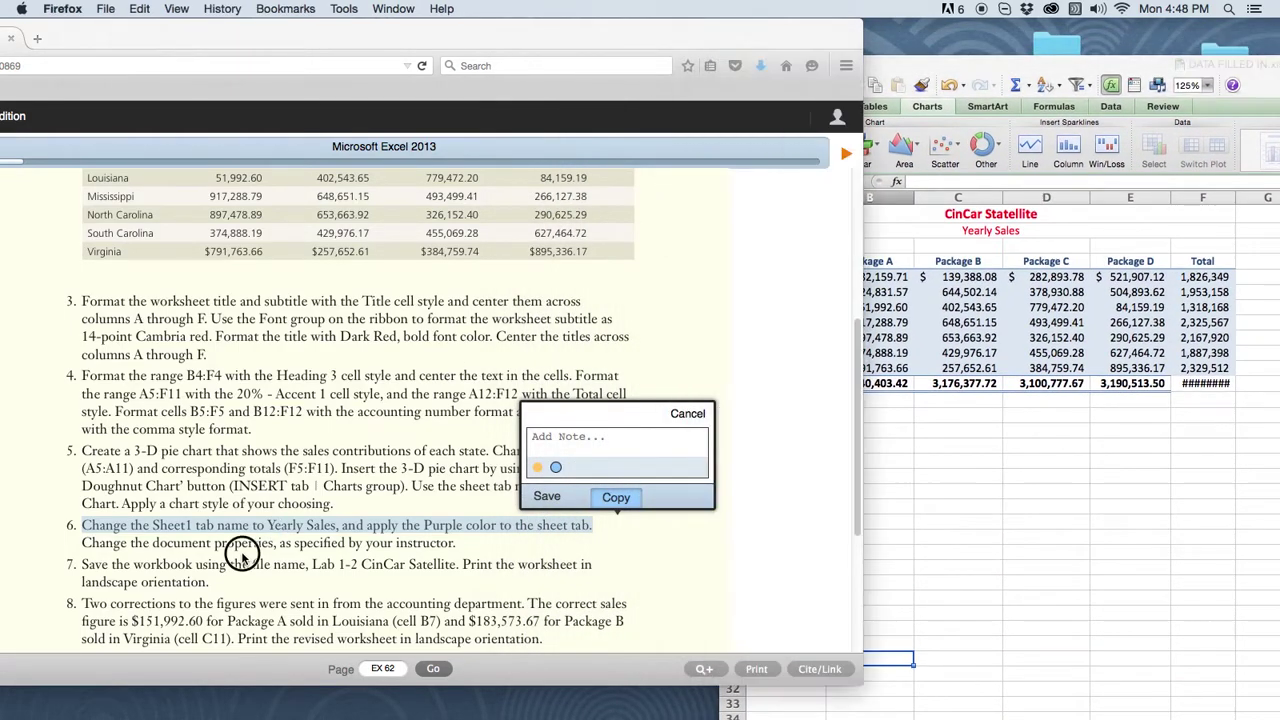
pyautogui.click(686, 414)
pyautogui.moveTo(85, 565); pyautogui.dragTo(302, 564)
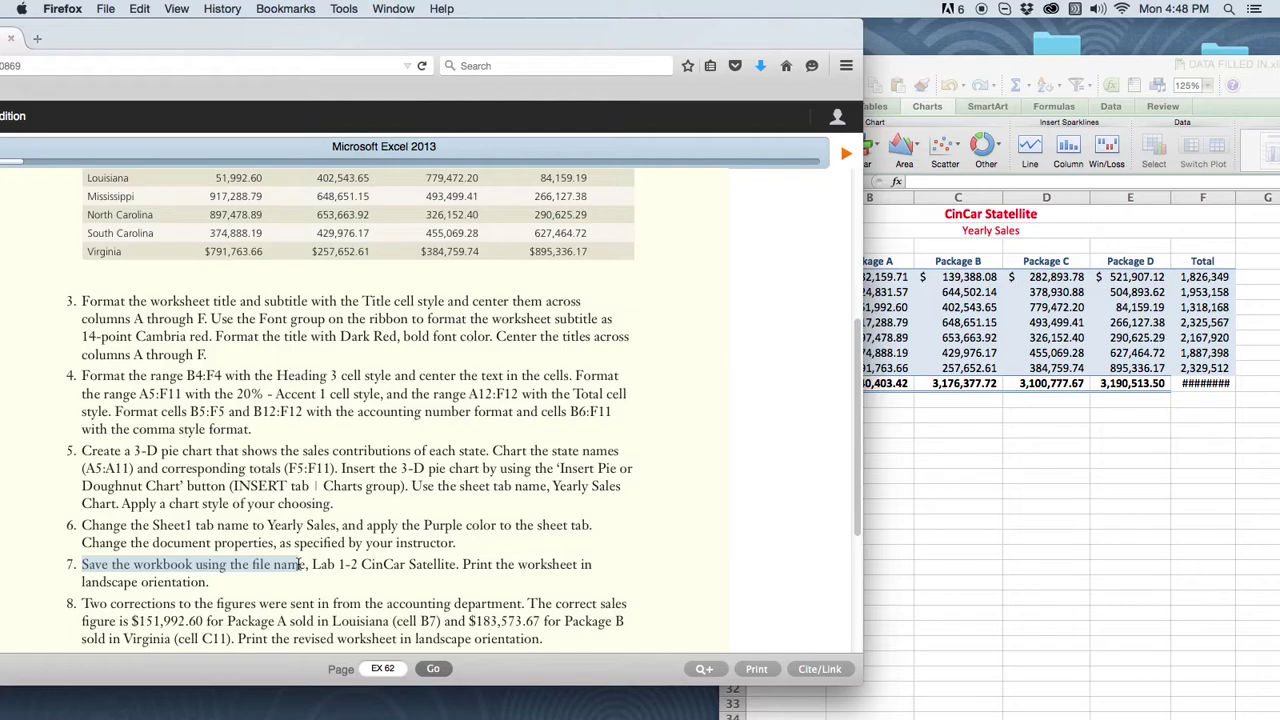
pyautogui.moveTo(882, 56); pyautogui.dragTo(573, 87)
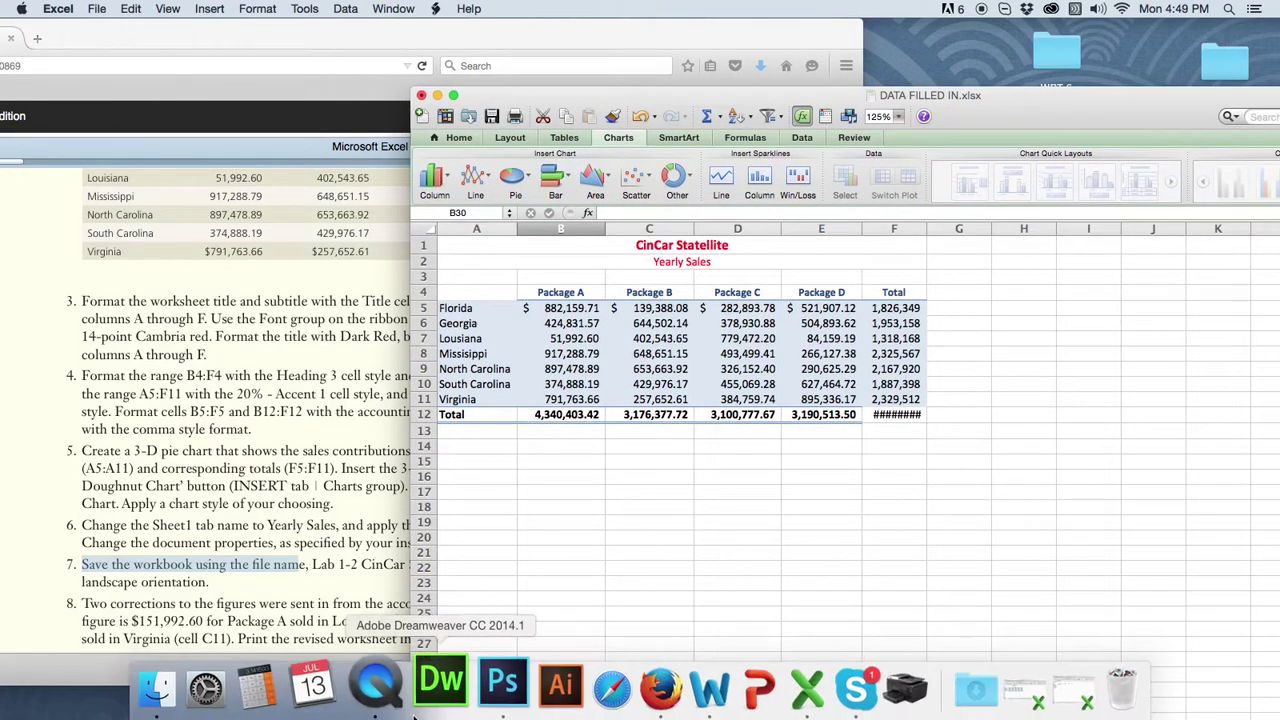
pyautogui.rightClick(383, 702)
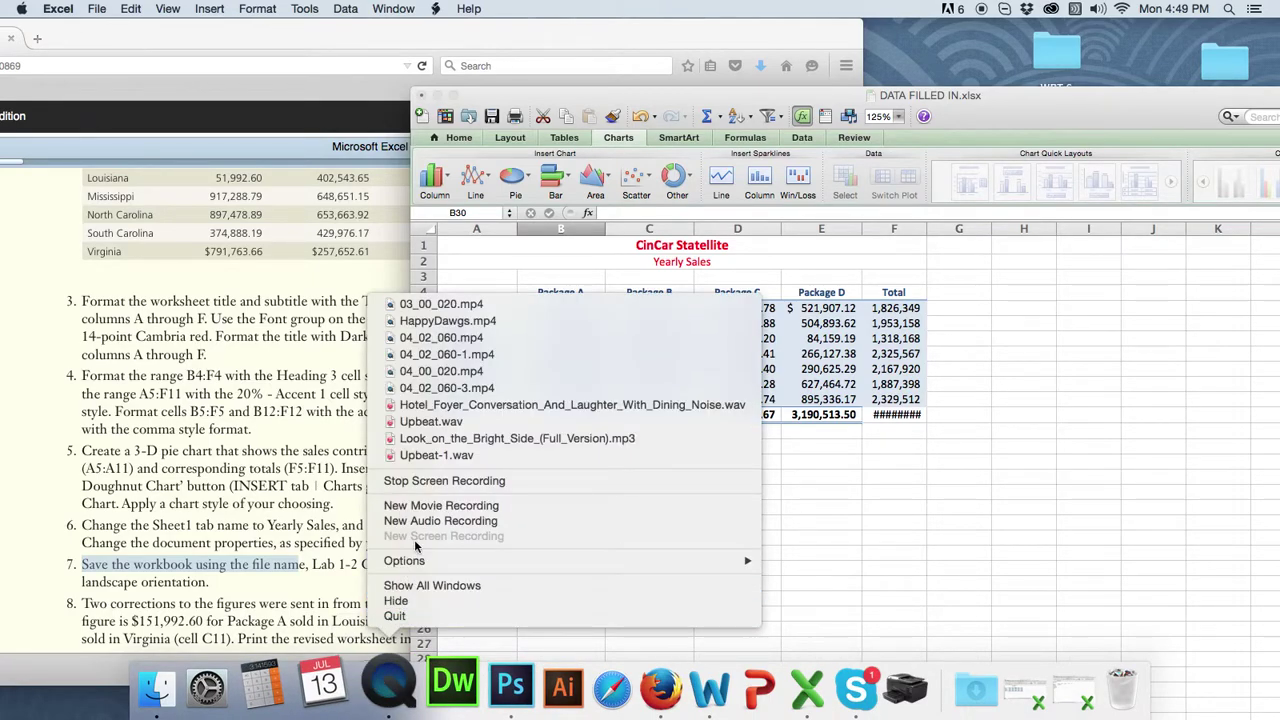